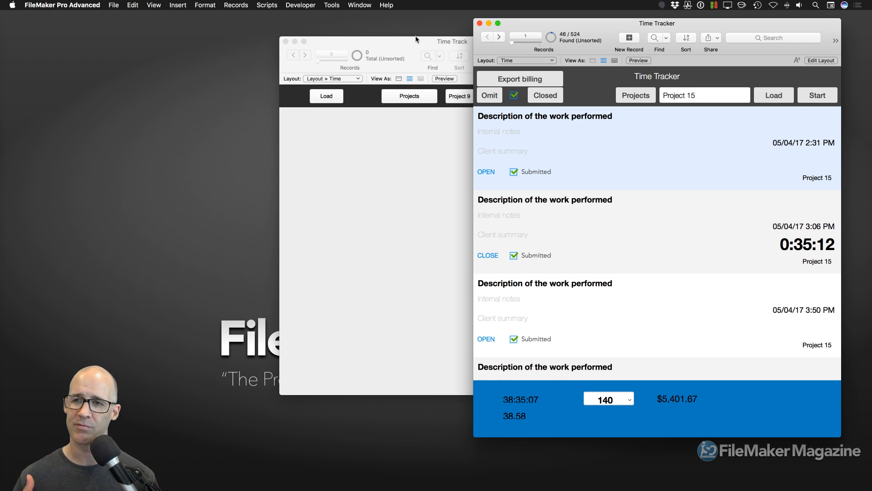
View the project choices available in the Time Tracker window's project selector without changing the current project
click(696, 97)
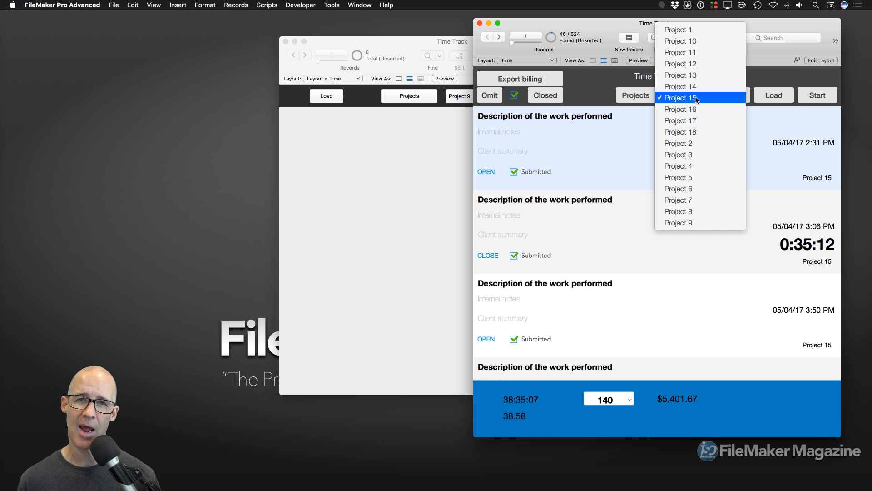
click(629, 28)
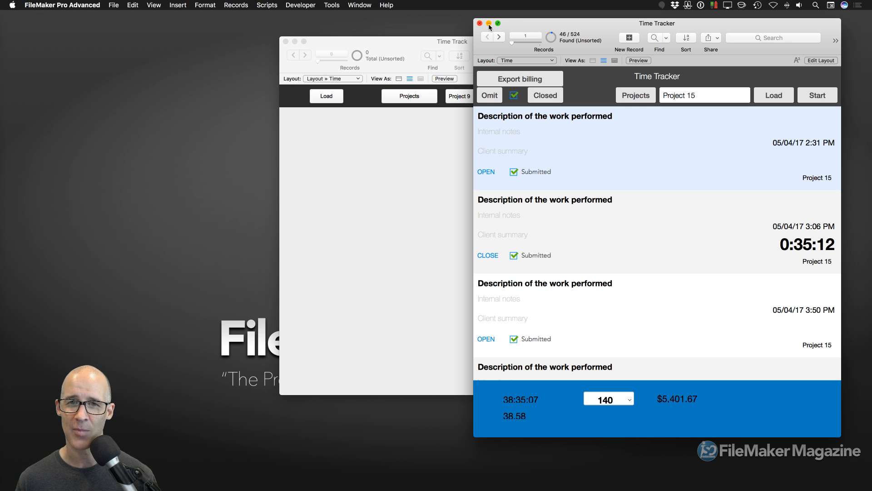
Hide the Time Tracker window and open the Projects popover in the Time Track file
click(360, 5)
click(363, 33)
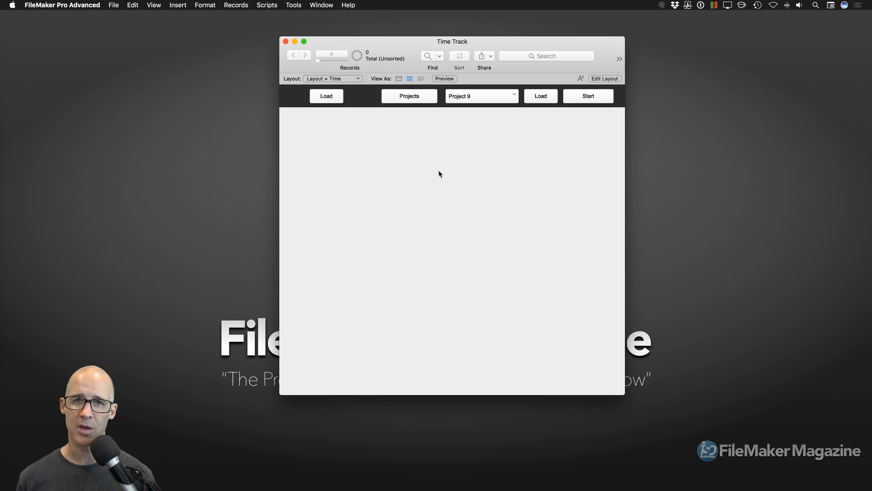
click(414, 97)
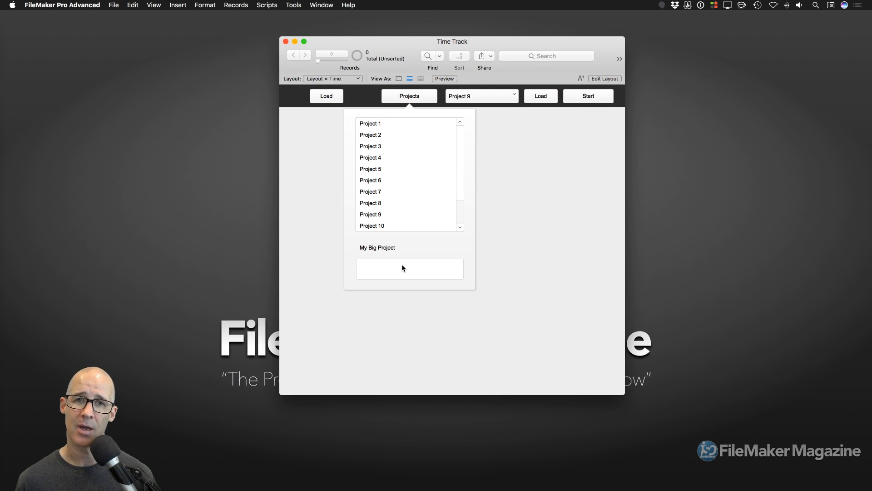
Examine the Time Track relationships graph, including the project and filter occurrences linked to GLOBALS and the Layout » Time occurrences
key(super+shift+d)
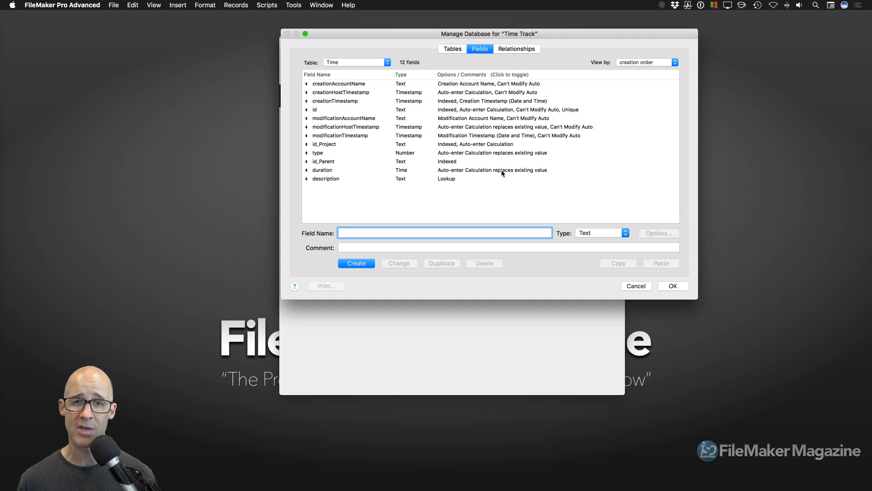
click(516, 48)
drag(633, 315, 681, 322)
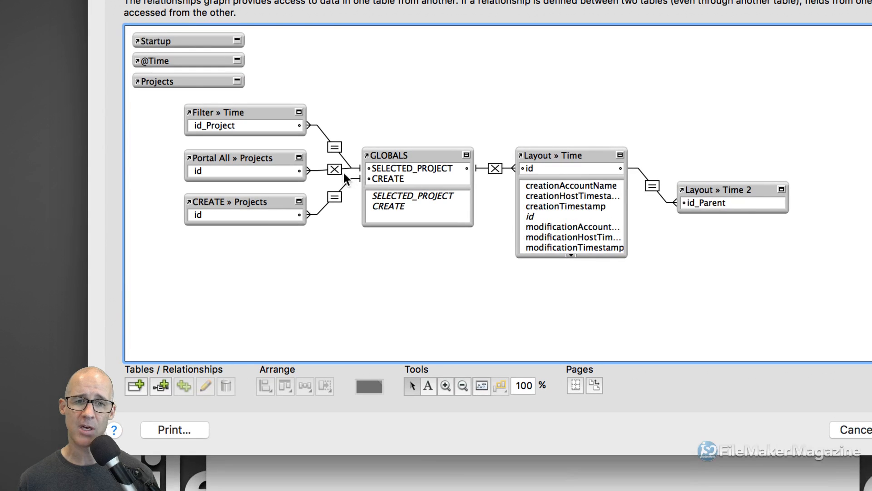
click(335, 170)
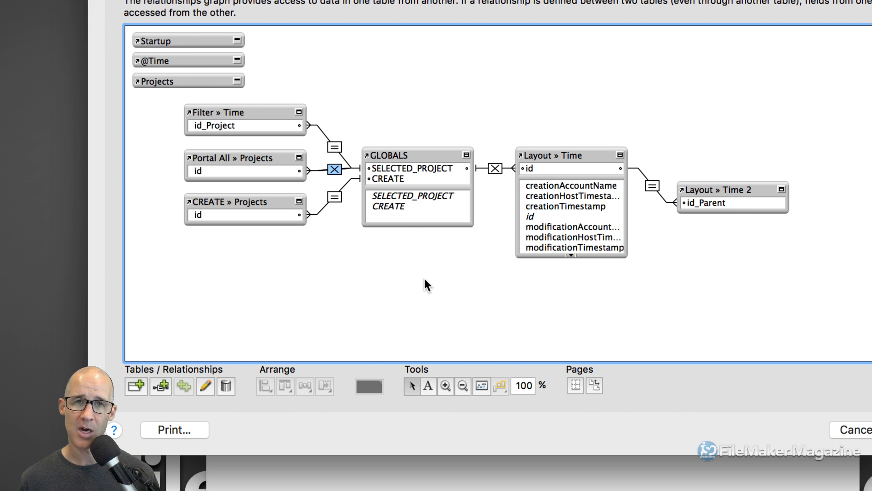
drag(450, 243, 251, 158)
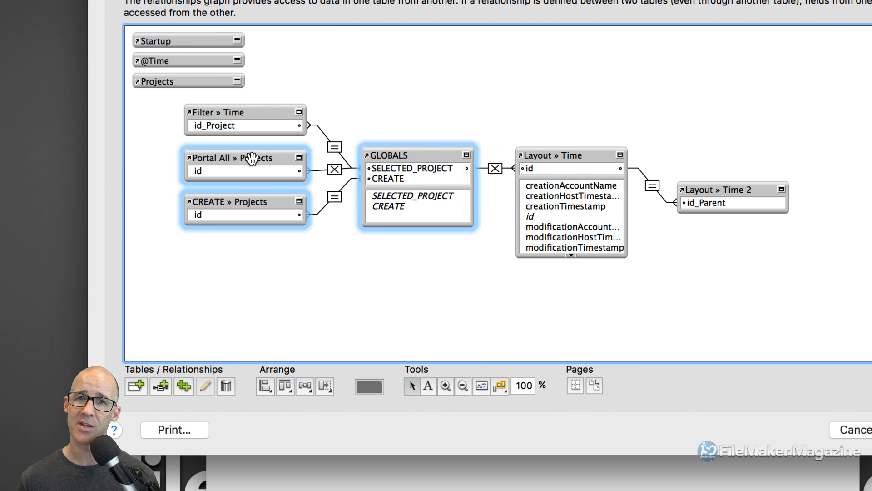
drag(420, 247, 266, 154)
click(248, 113)
mouse_move(247, 113)
mouse_down()
mouse_move(564, 68)
mouse_move(713, 108)
mouse_move(594, 80)
mouse_move(269, 100)
mouse_move(249, 110)
mouse_up()
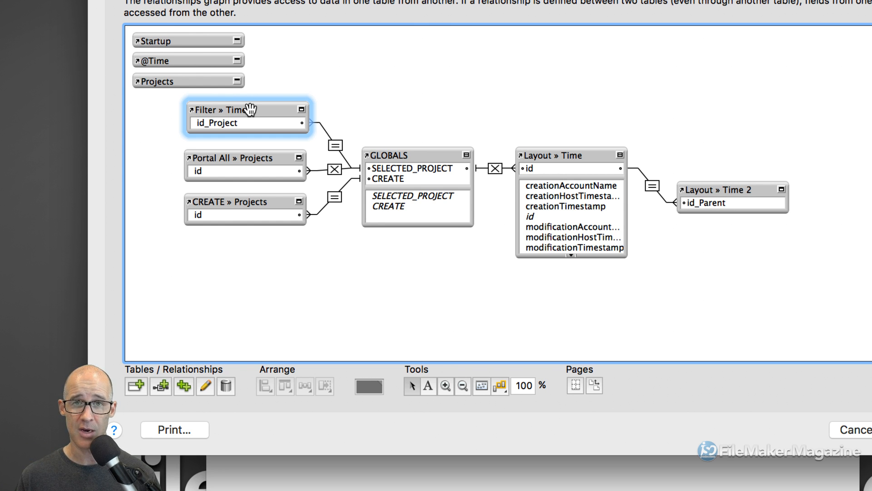
drag(571, 105, 734, 239)
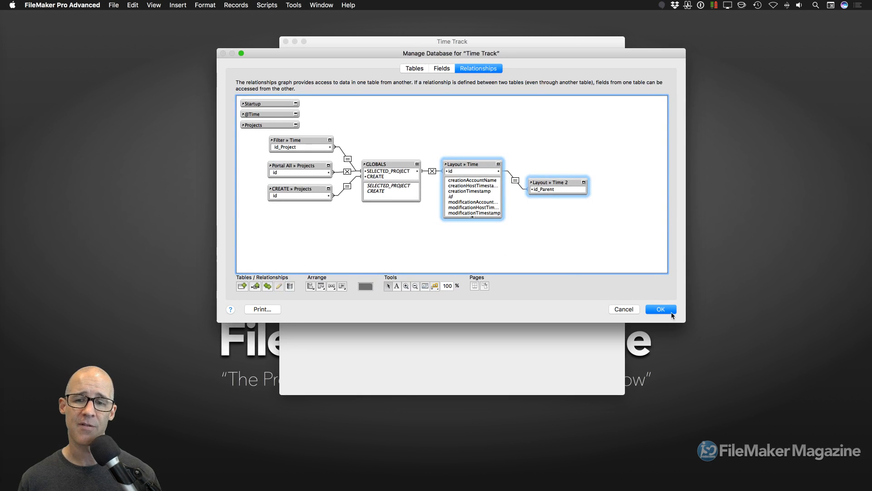
click(662, 309)
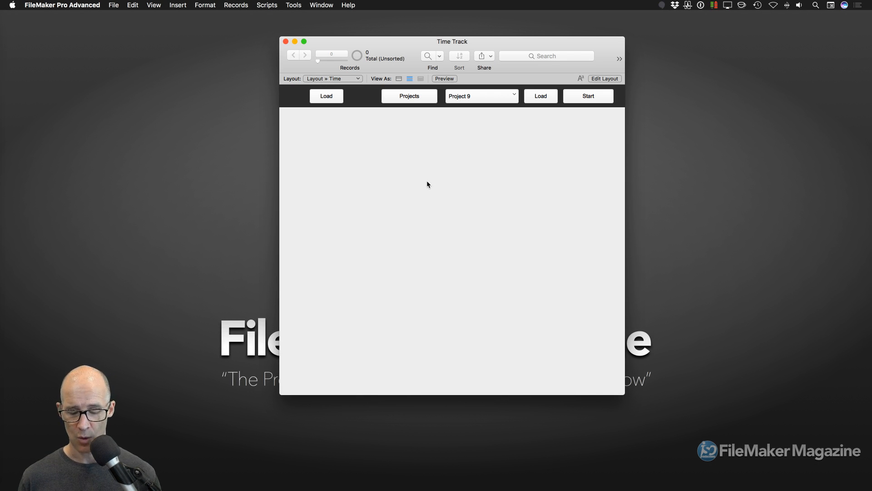
Edit the Layout » Time layout and move the header's first Load button to about 20 pt from the layout's left edge
key(super+l)
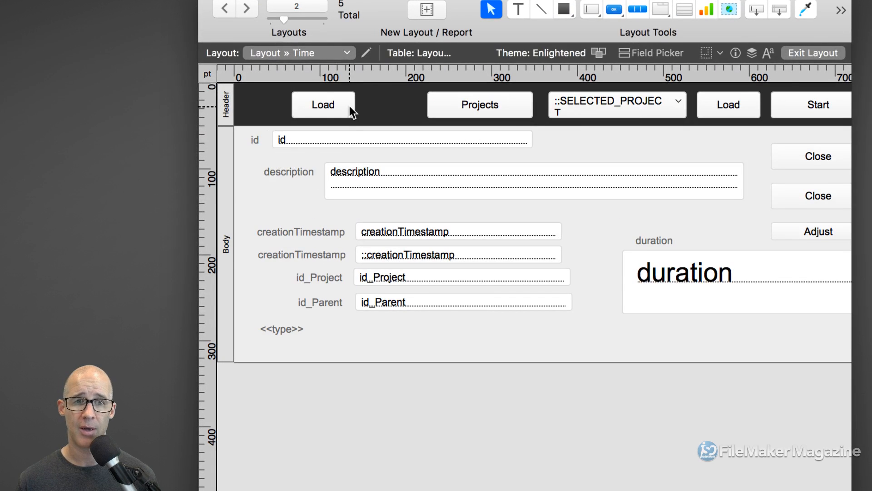
drag(359, 108, 314, 113)
Inspect the setup and portal contents of the header's Projects popover button
click(481, 108)
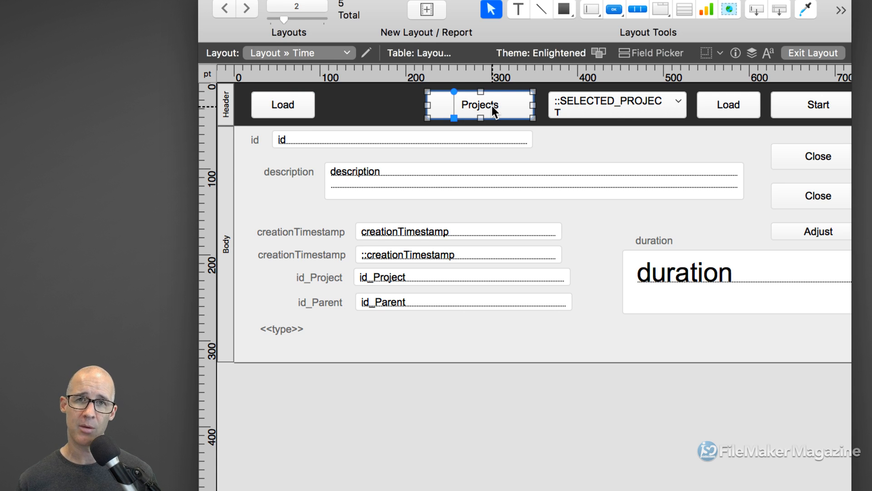
double_click(494, 106)
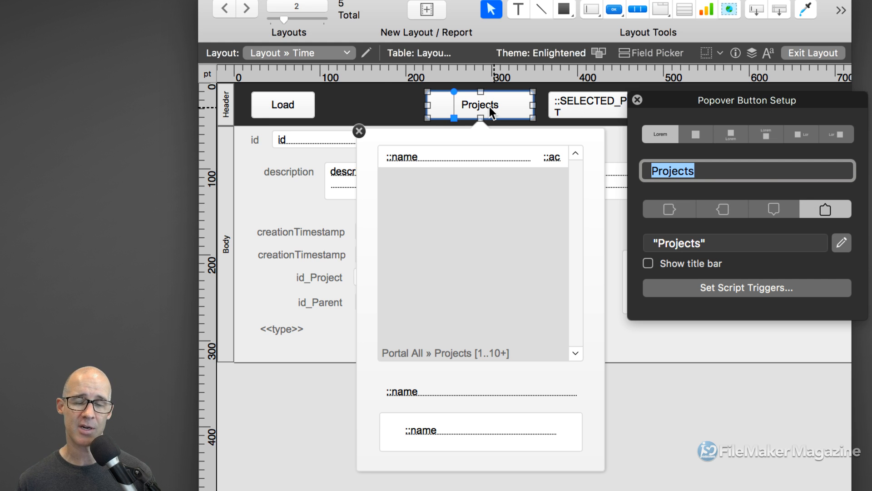
click(372, 113)
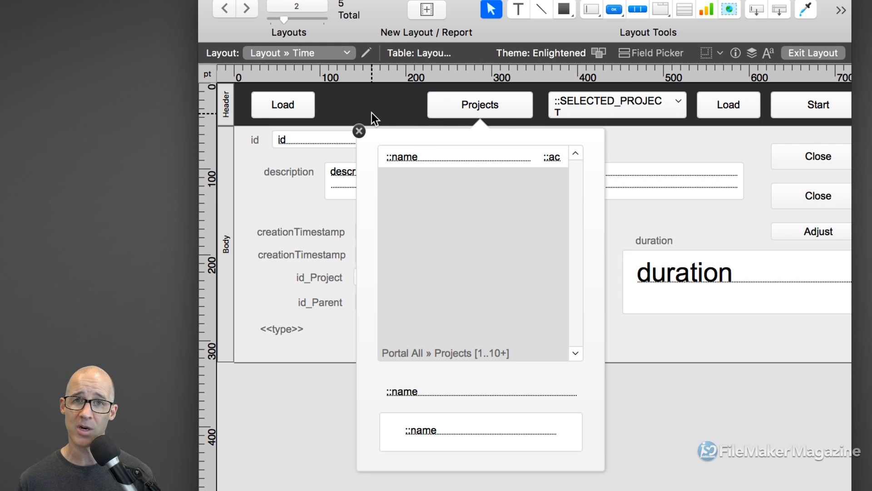
Duplicate the first Load button into the space just left of the Projects popover button and label the copy Projects
click(288, 107)
drag(296, 105, 398, 106)
double_click(391, 106)
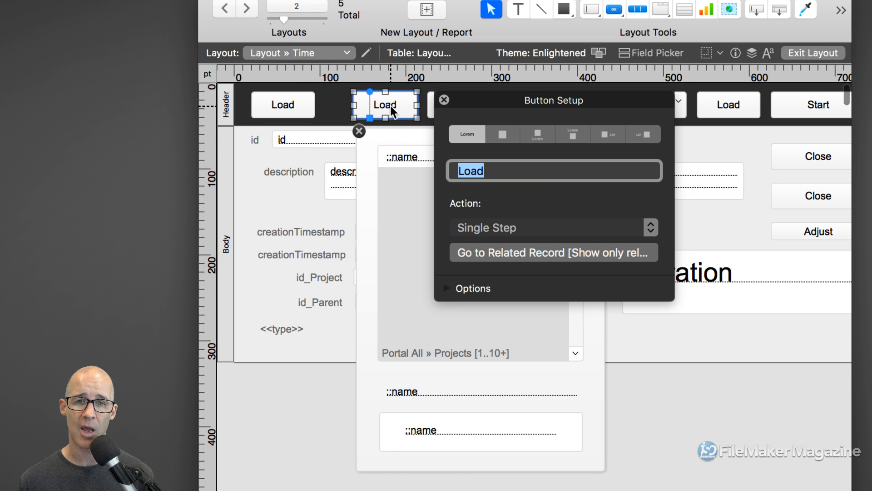
text(Projects)
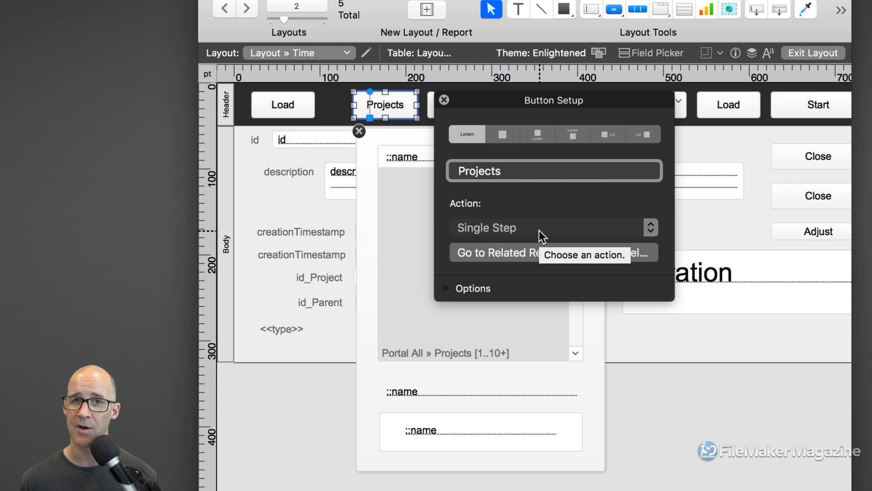
Remove the Go to Related Record step from the new Projects button's action
click(530, 254)
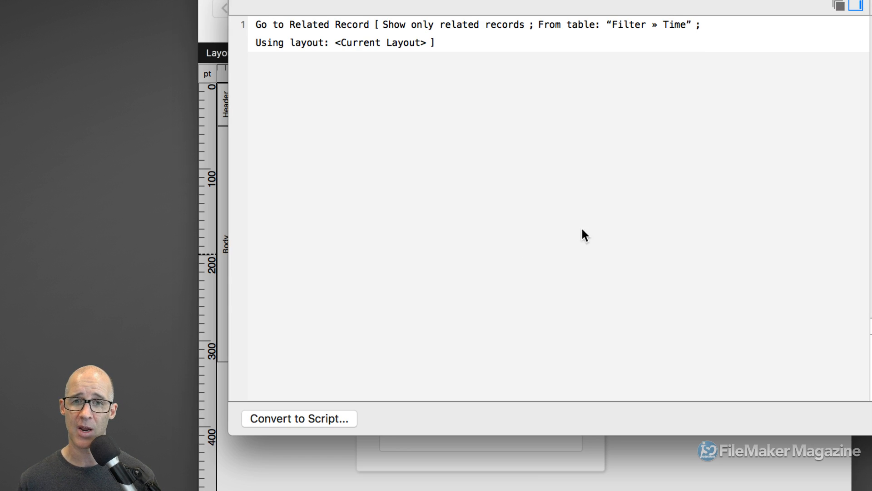
click(716, 37)
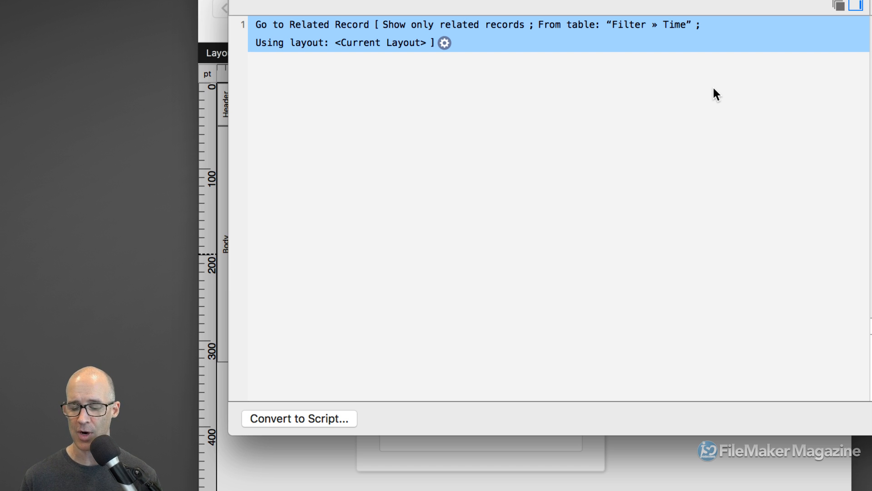
key(BackSpace)
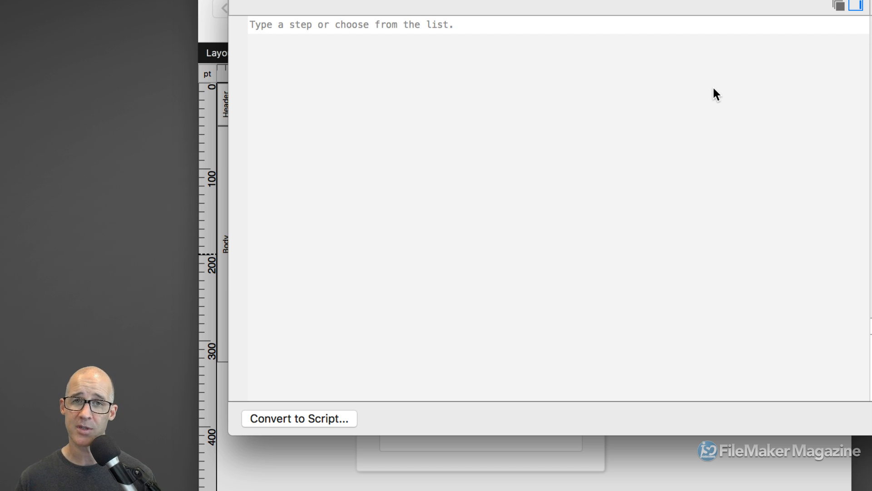
Add a New Window script step as the new Projects button's action
drag(658, 25, 598, 23)
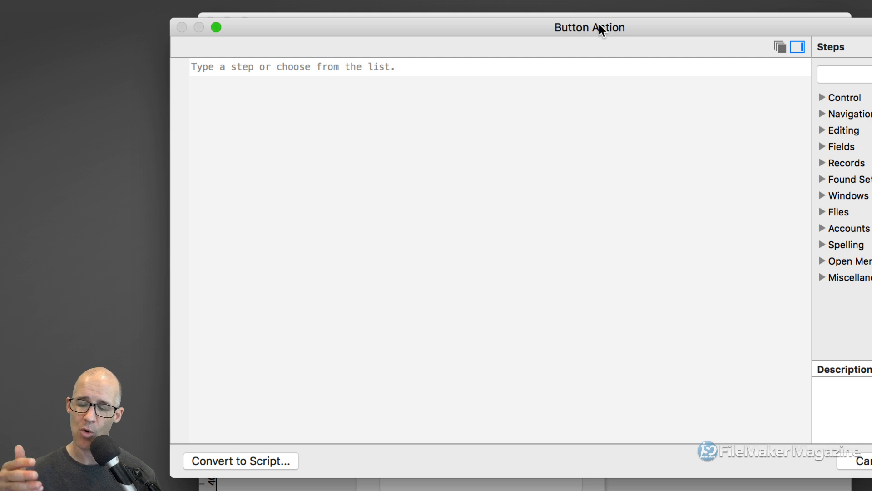
click(462, 69)
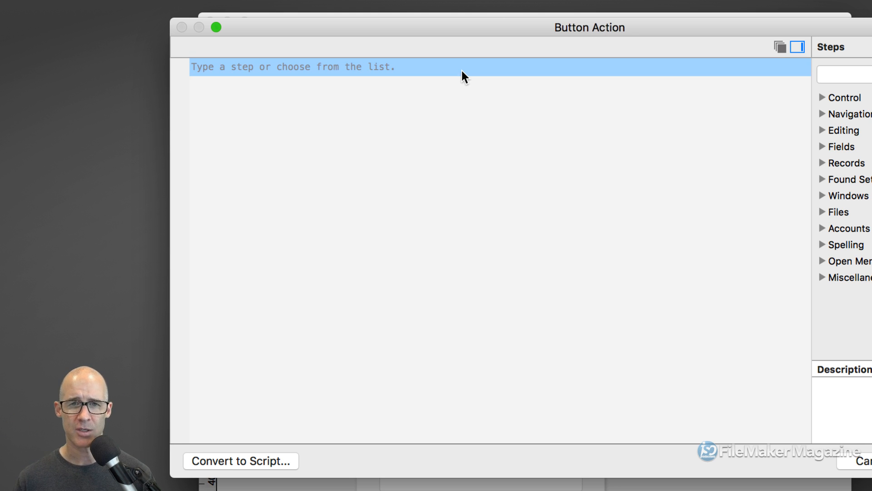
text(new)
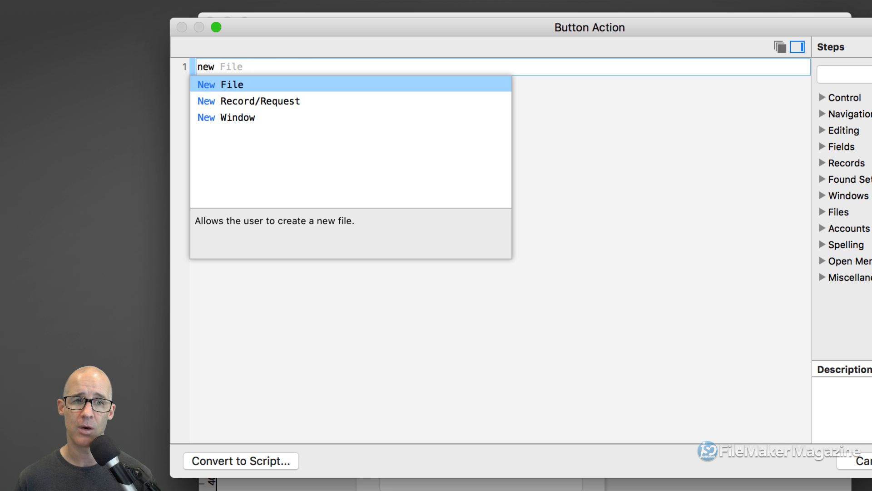
key(Down)
key(Down)
key(Return)
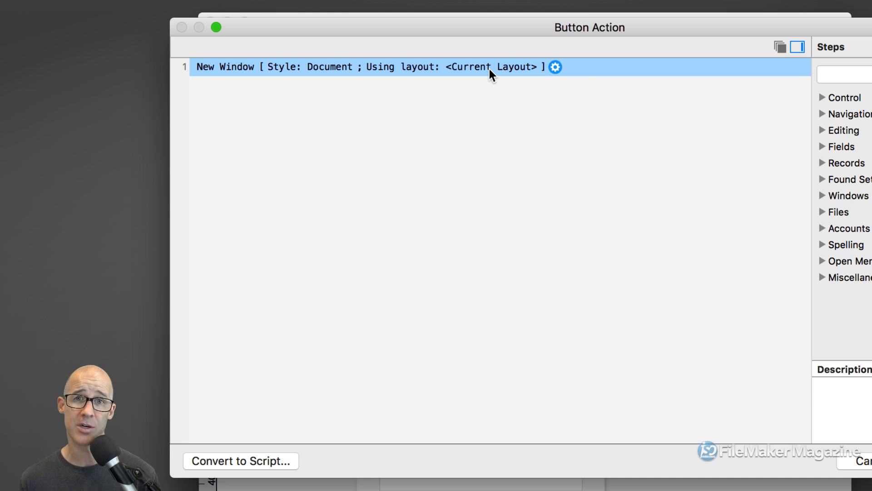
Compare the Floating Document and Dialog styles for the New Window step and set its window style to Card
click(555, 67)
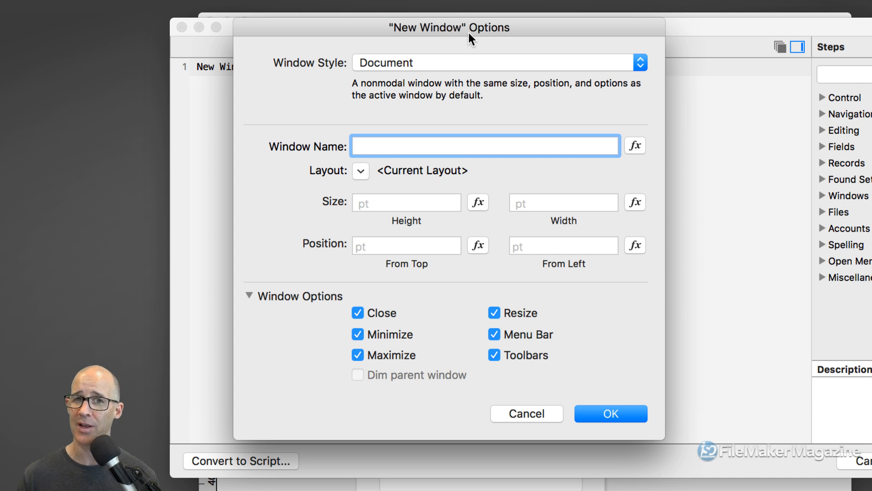
click(473, 63)
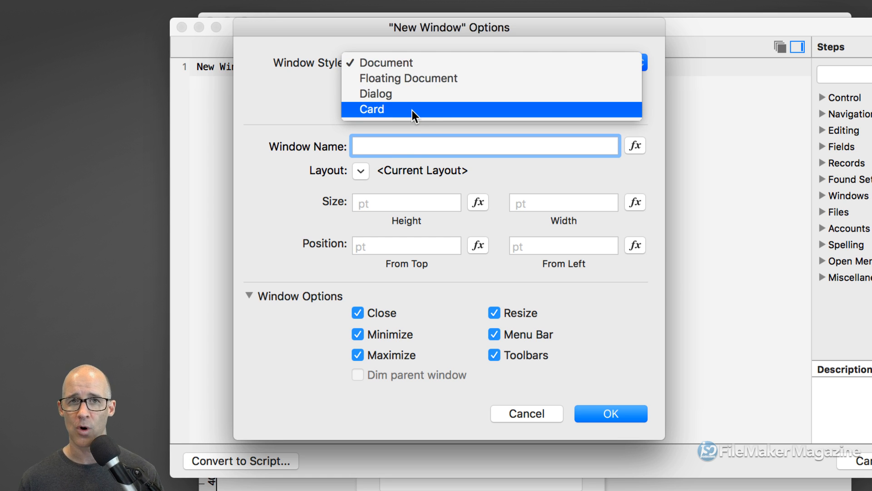
click(406, 80)
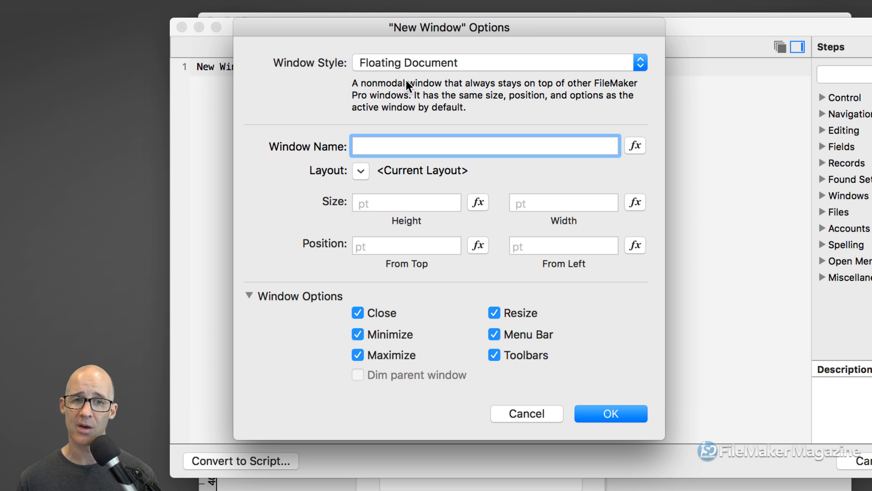
click(415, 64)
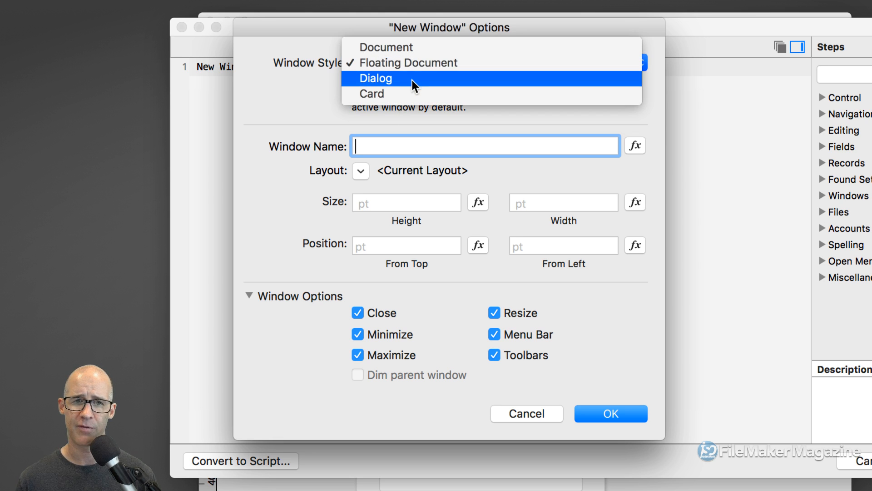
click(412, 81)
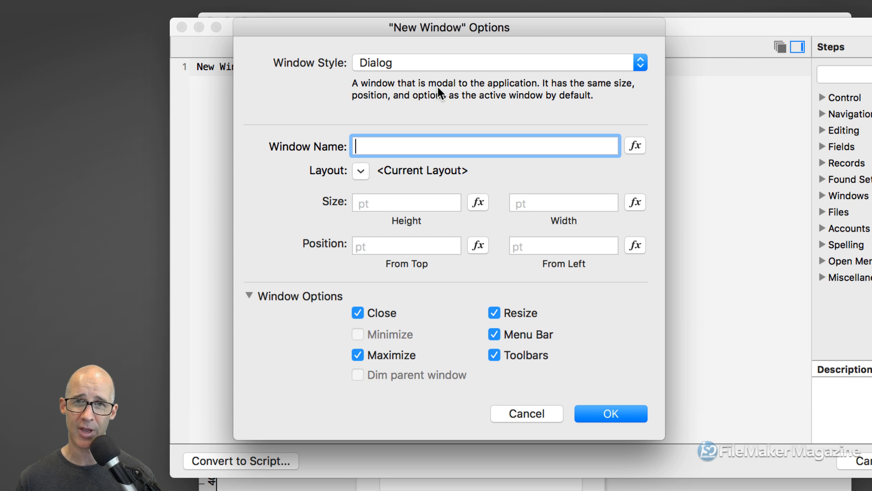
click(413, 62)
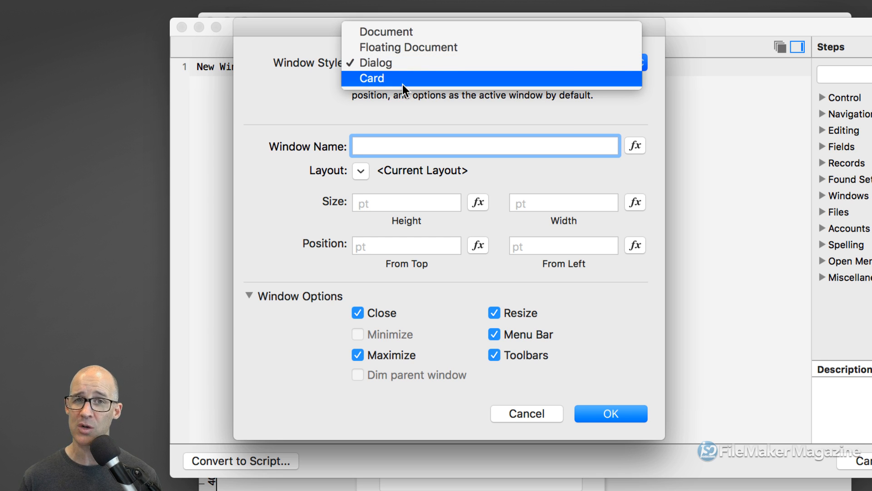
click(401, 80)
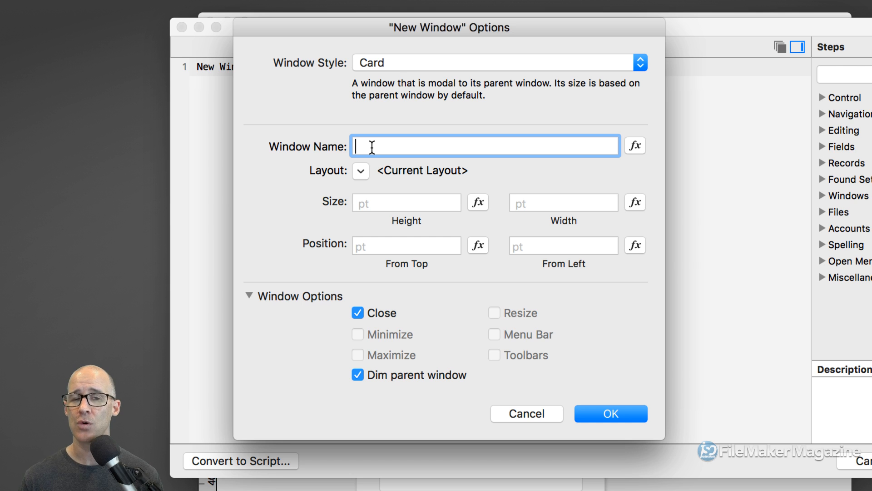
click(634, 145)
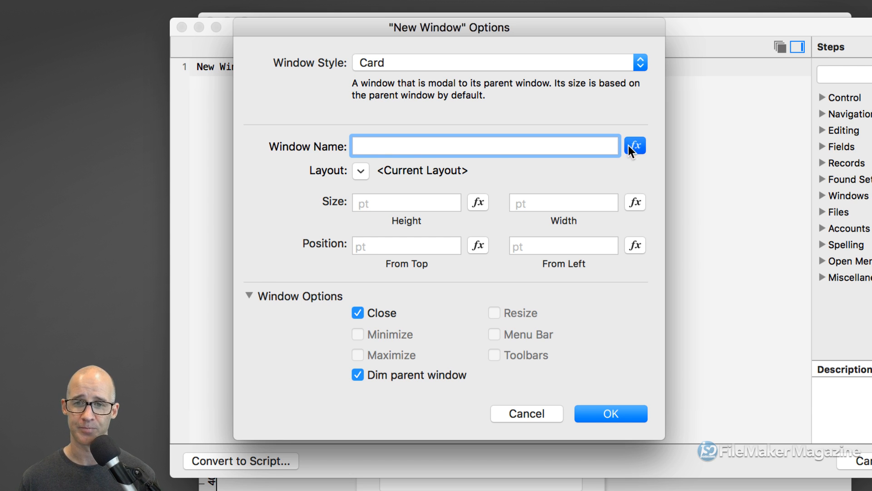
drag(527, 83, 420, 72)
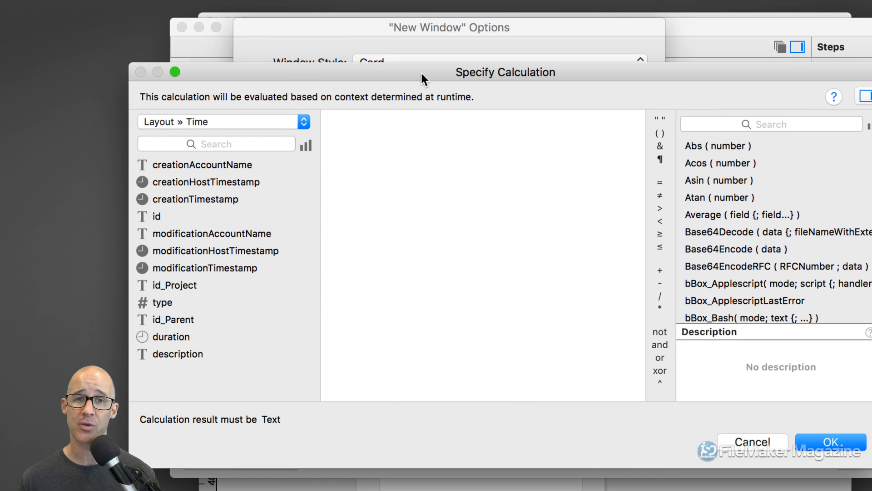
text(get ( uui)
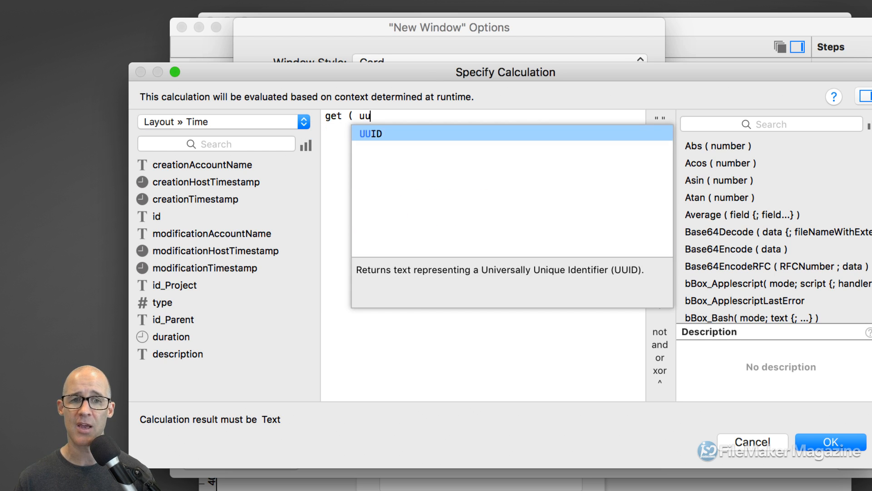
text(d ))
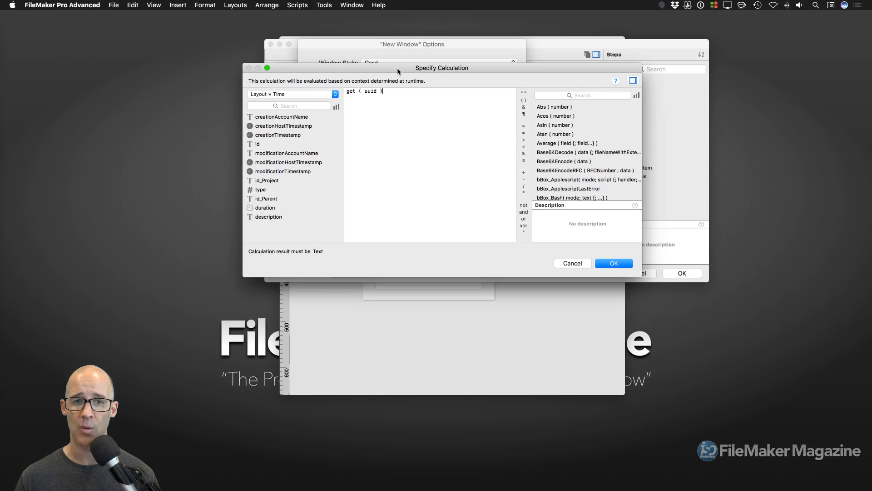
click(573, 263)
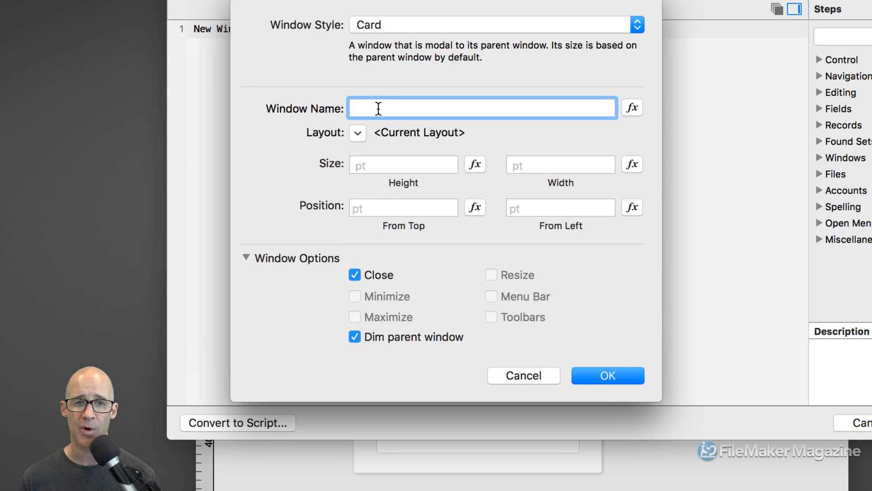
Name the card window New Project, accept the Projects button's action and save the layout
text(New Project)
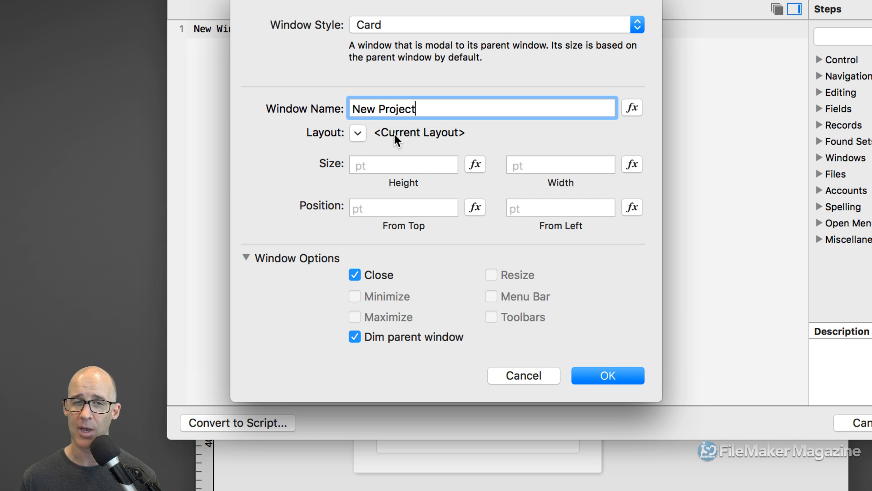
click(599, 376)
click(677, 273)
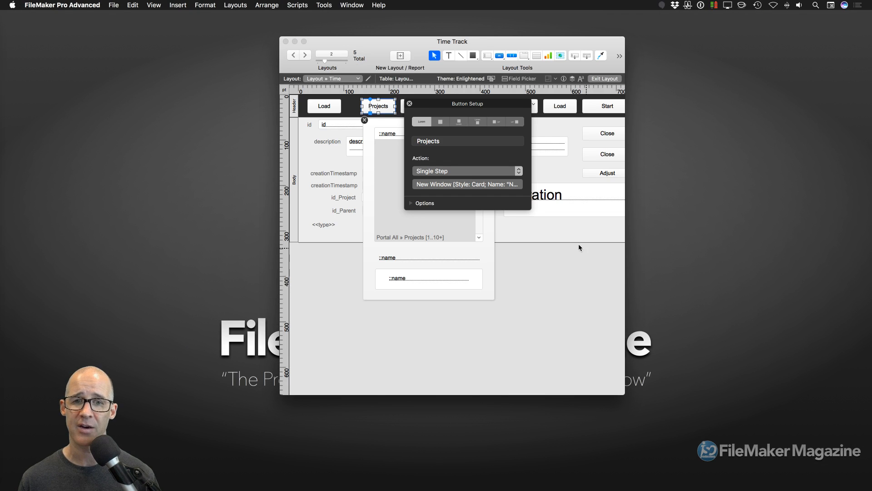
click(409, 103)
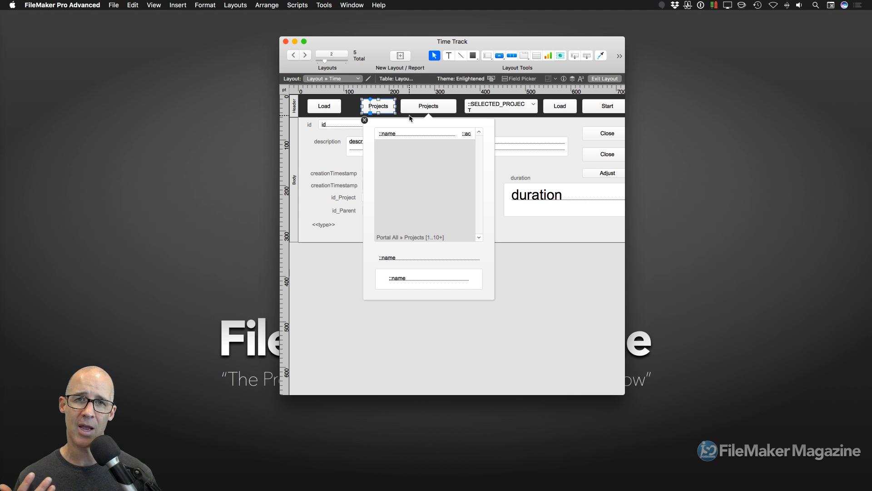
key(super+s)
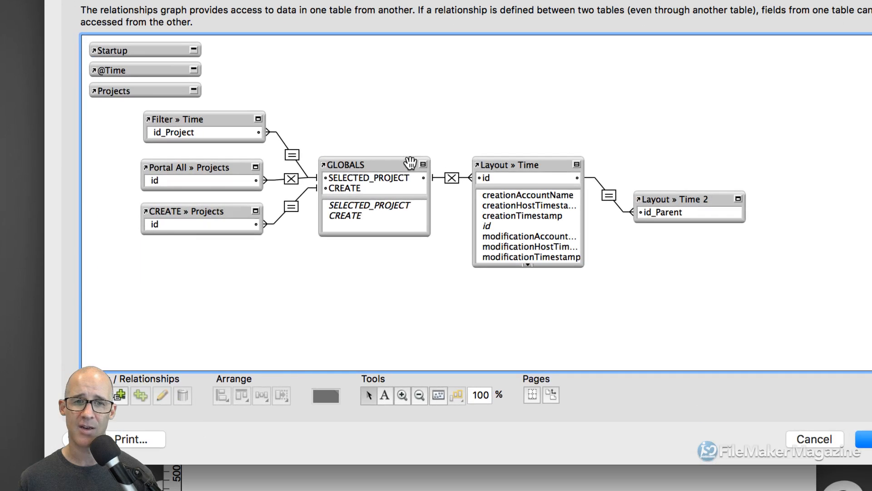
Examine how GLOBALS relates to Portal All » Projects, CREATE » Projects and Layout » Time in the database's relationships graph
drag(389, 254, 218, 153)
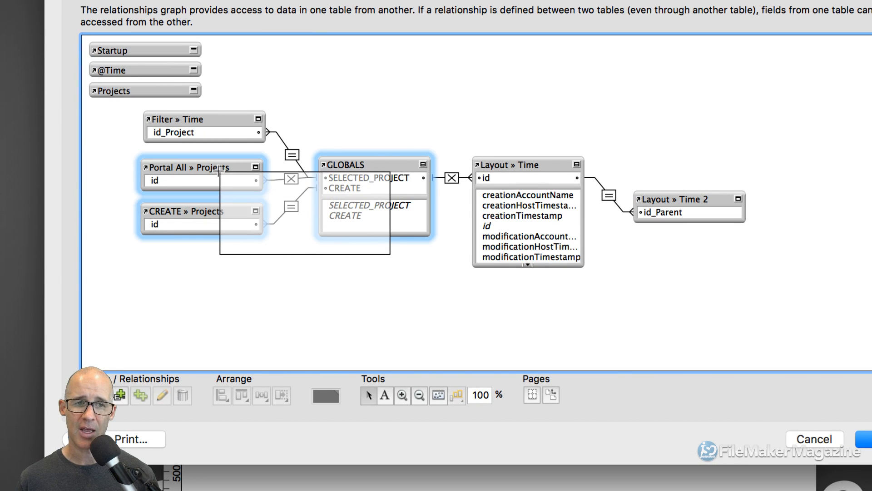
click(368, 246)
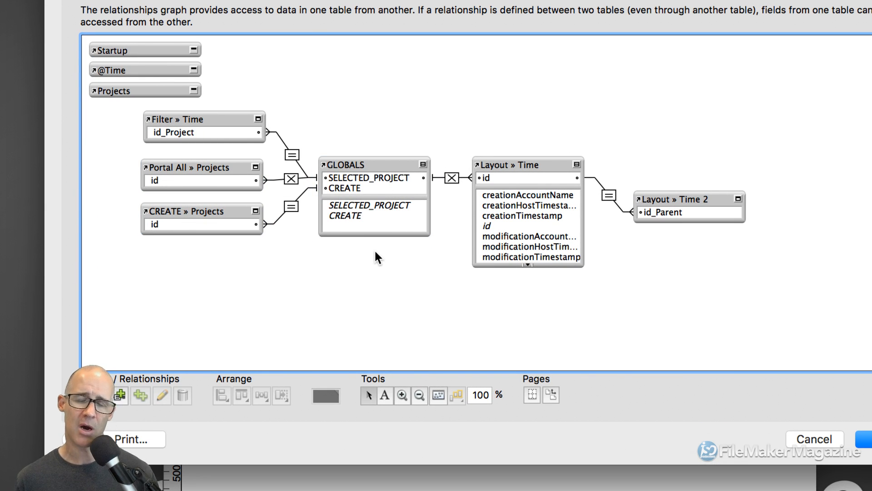
click(381, 163)
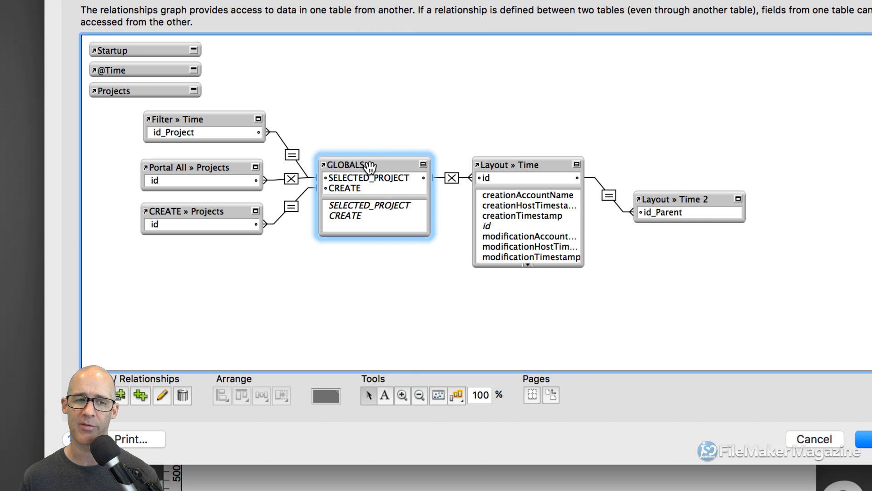
drag(222, 258, 200, 167)
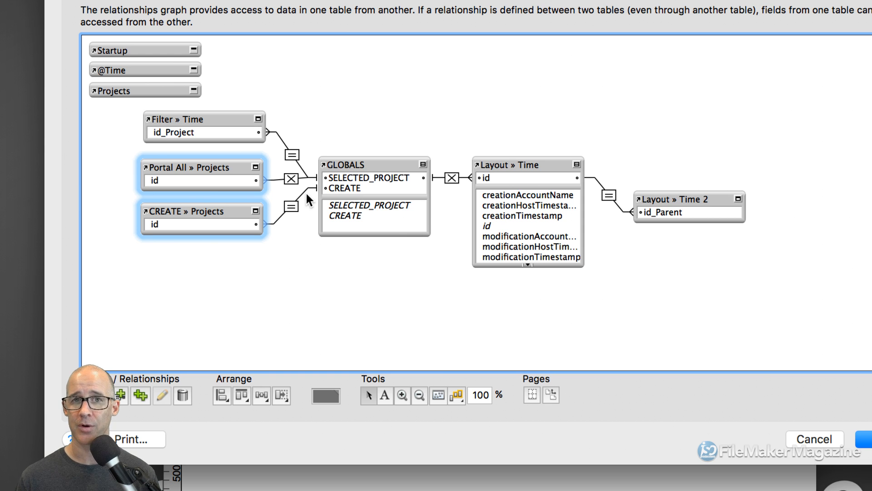
drag(397, 247, 209, 162)
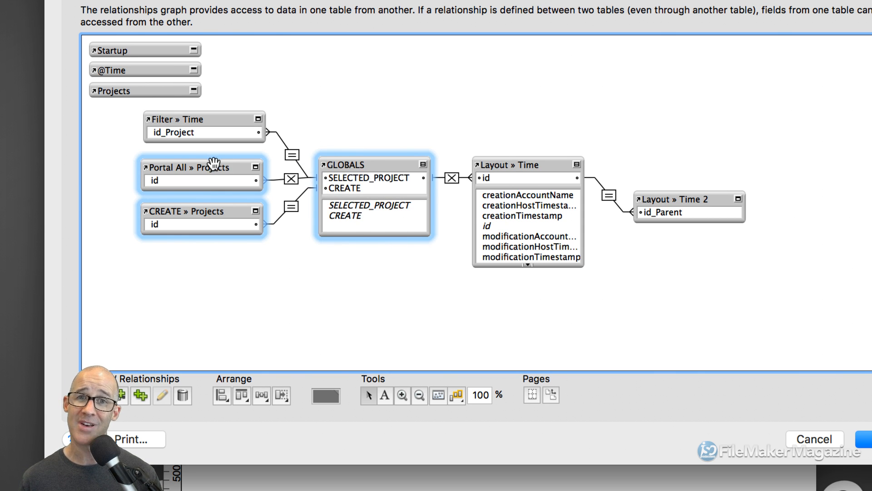
click(452, 178)
click(291, 179)
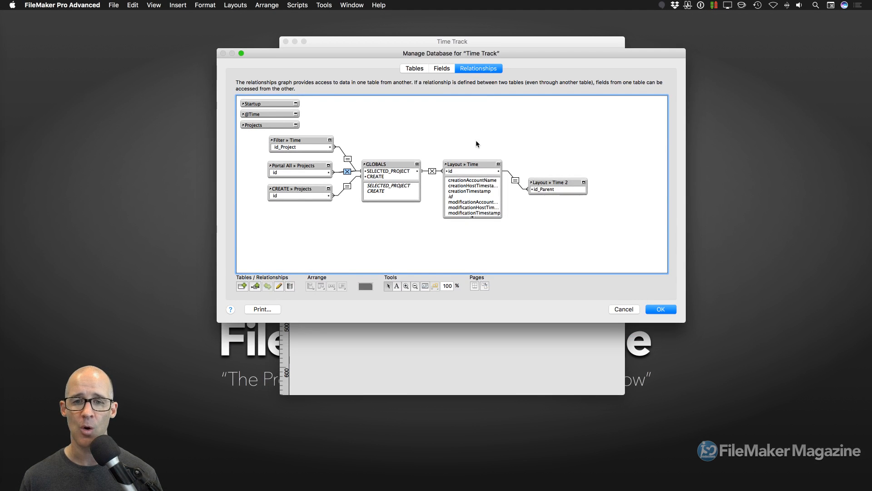
drag(538, 129, 704, 278)
click(668, 310)
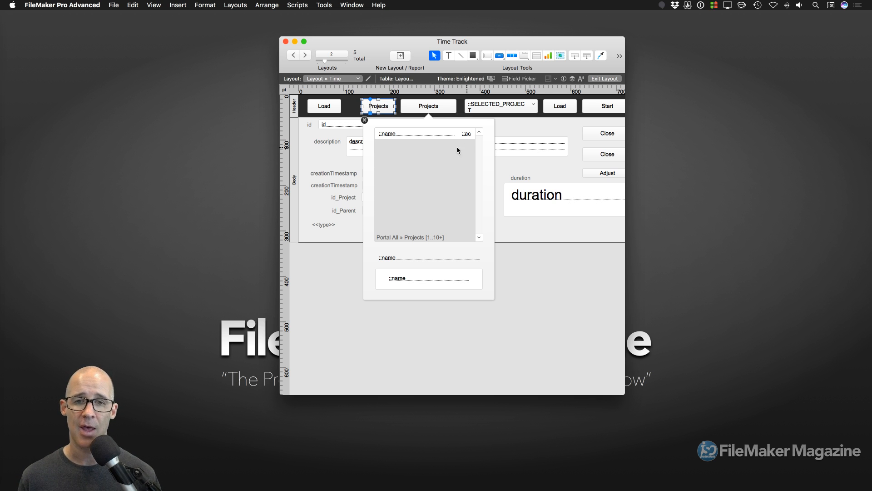
Open the layout management list and create a folder named Developer below the Layout » Time layout
drag(496, 40, 460, 39)
key(super+shift+l)
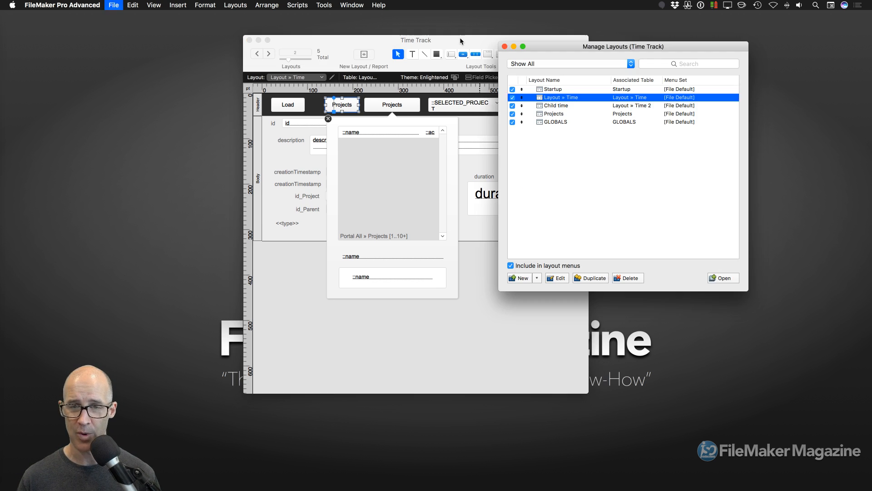
drag(634, 49, 605, 48)
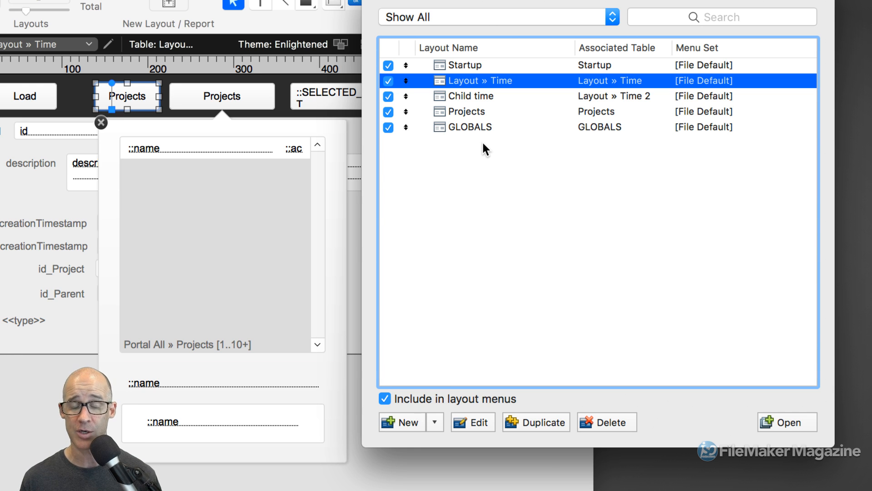
click(436, 421)
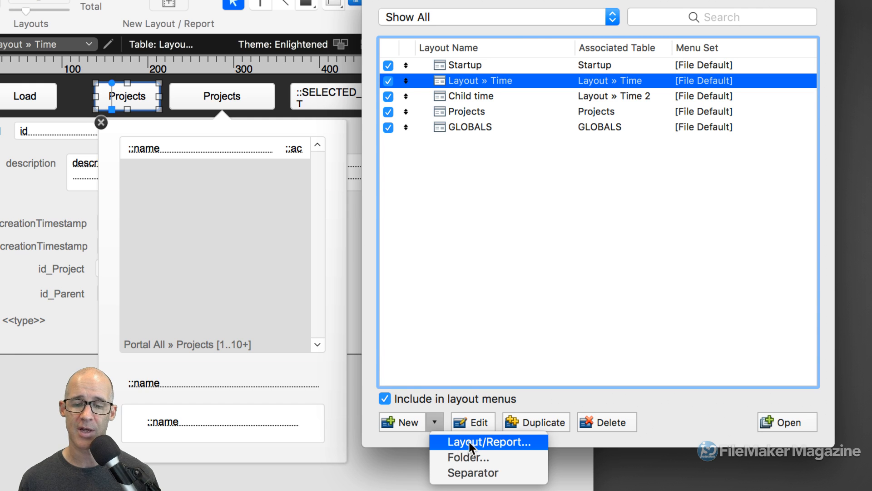
click(470, 456)
text(Developer)
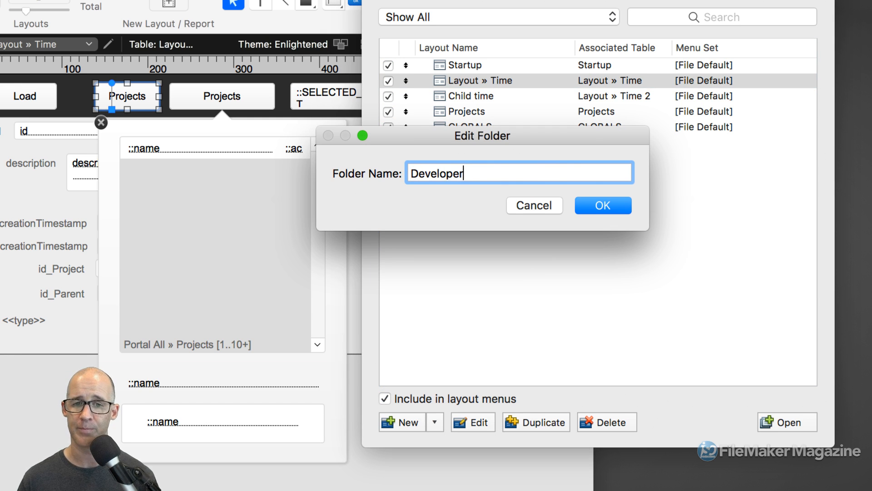
key(Return)
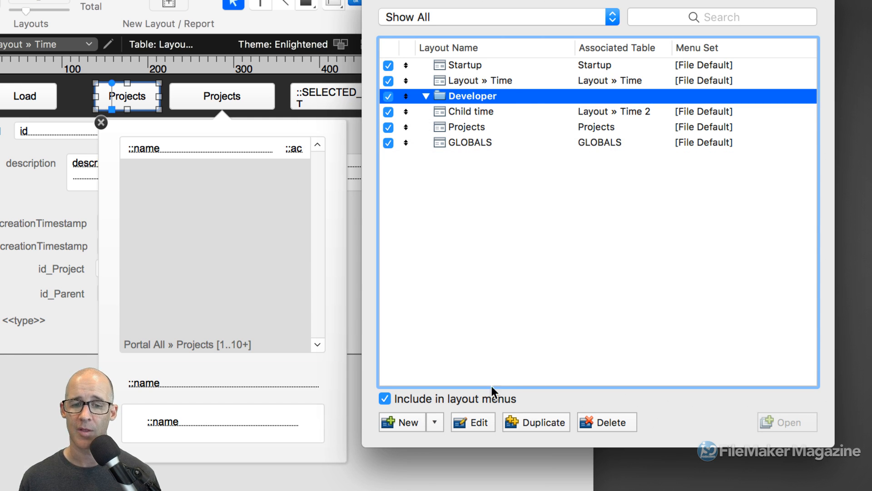
Create a folder named Application and move it out of Developer to the top level below the GLOBALS layout
click(436, 422)
click(477, 457)
text(Applict)
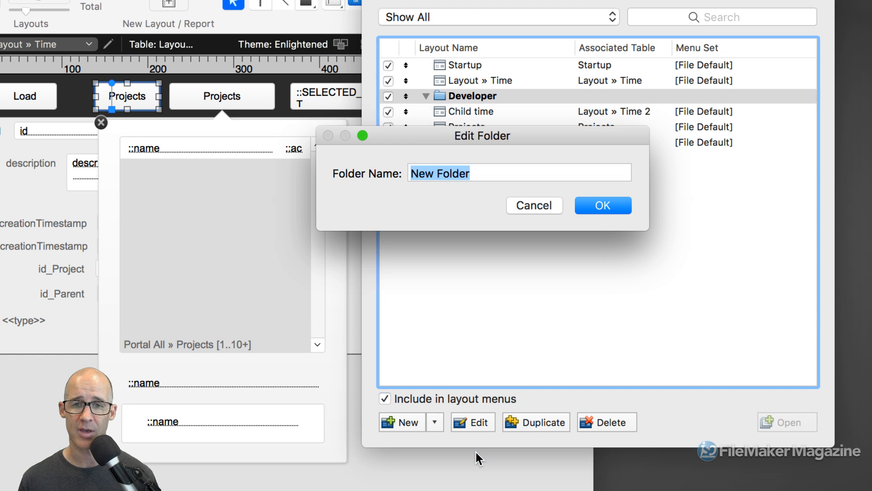
text(ion)
key(super+a)
text(UI)
key(super+a)
text(Appl)
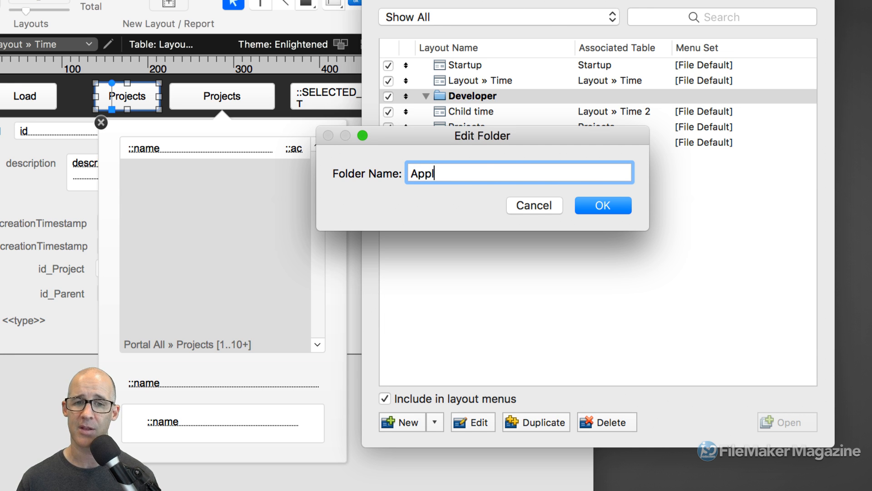
text(ication)
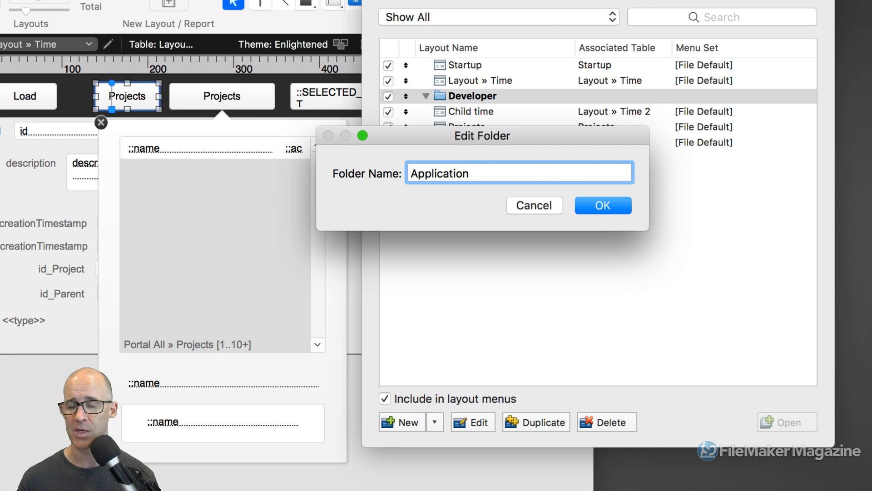
key(Return)
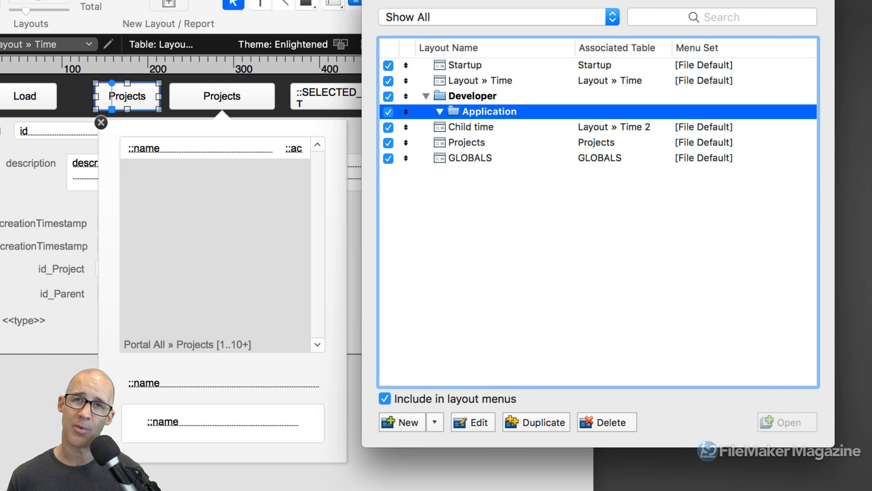
drag(450, 108, 429, 168)
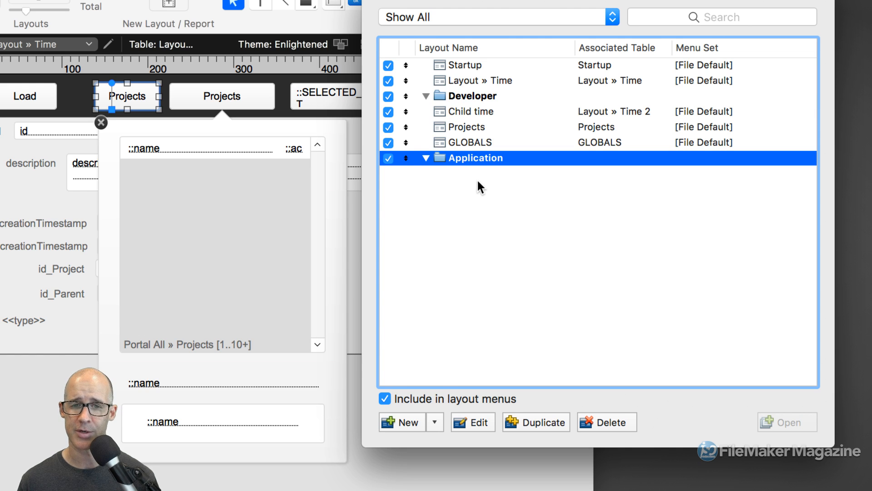
Create a folder named Layouts inside the Application folder
click(434, 422)
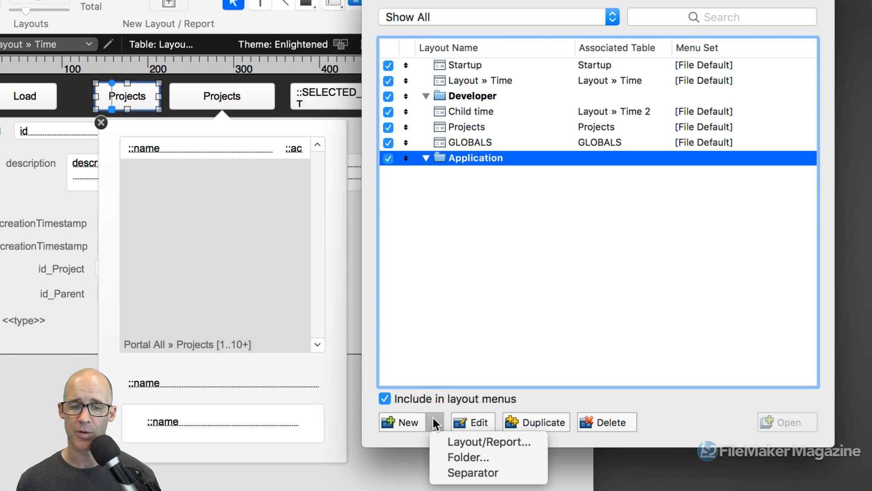
click(460, 454)
text(Layouts)
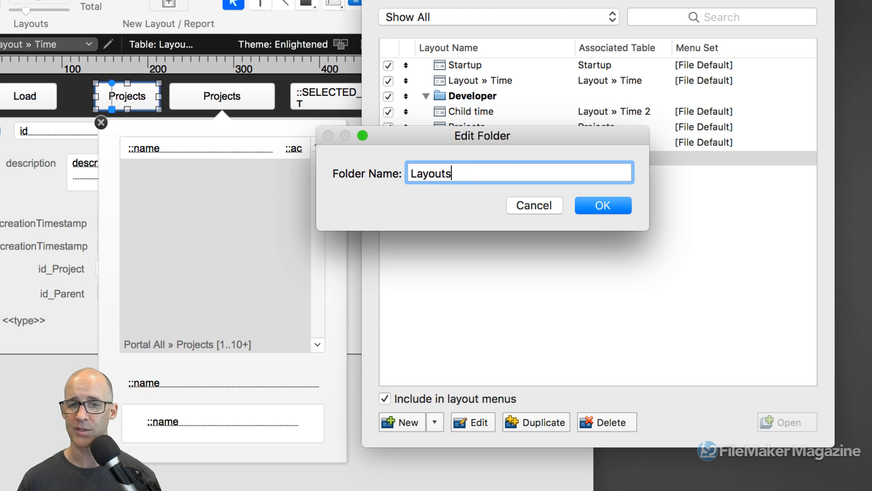
key(Return)
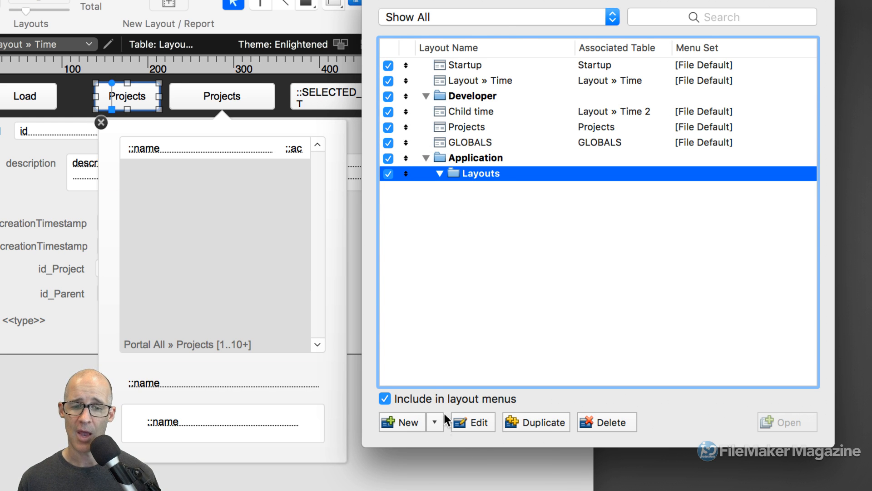
Create a folder named Utility inside the Layouts folder
click(434, 422)
click(453, 456)
text(Uti)
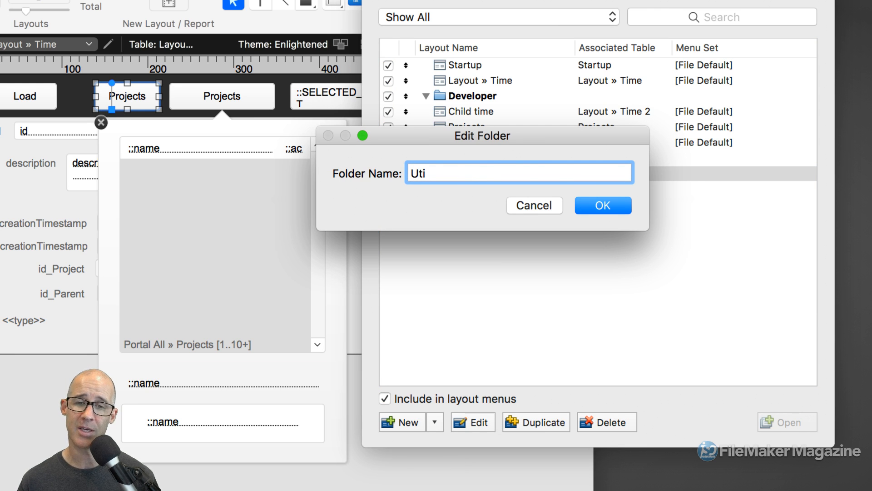
text(lity)
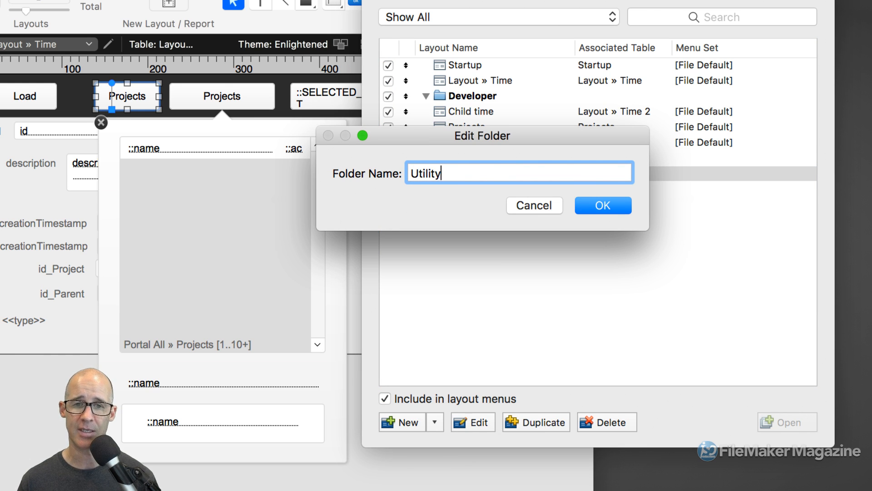
key(Return)
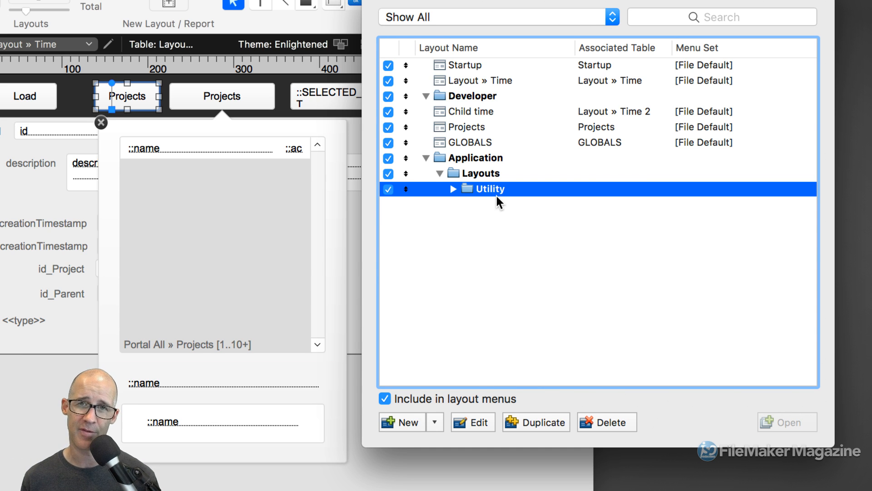
Move the Utility folder out of Layouts to sit directly inside Application, and place the Layout » Time layout in the Layouts folder
click(476, 215)
click(478, 188)
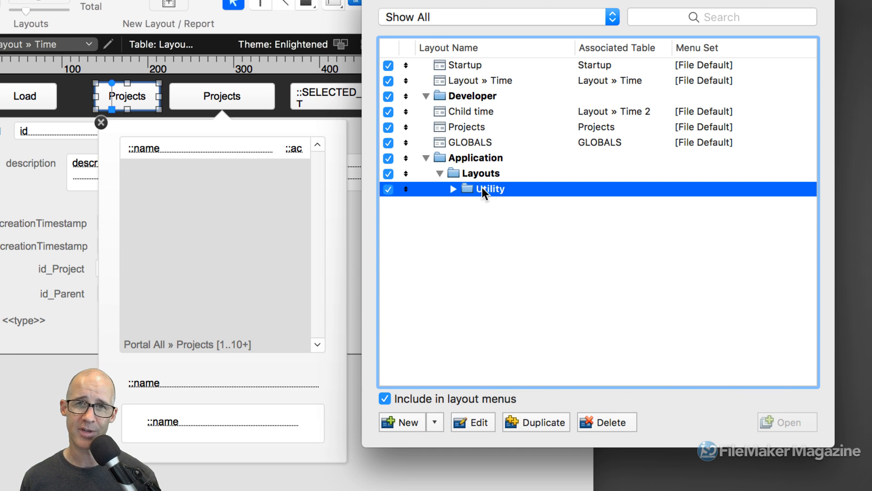
click(458, 157)
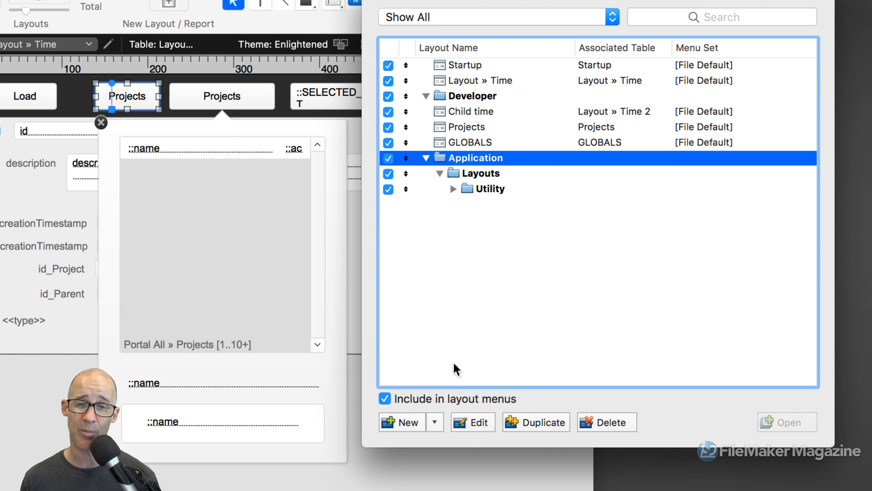
click(435, 422)
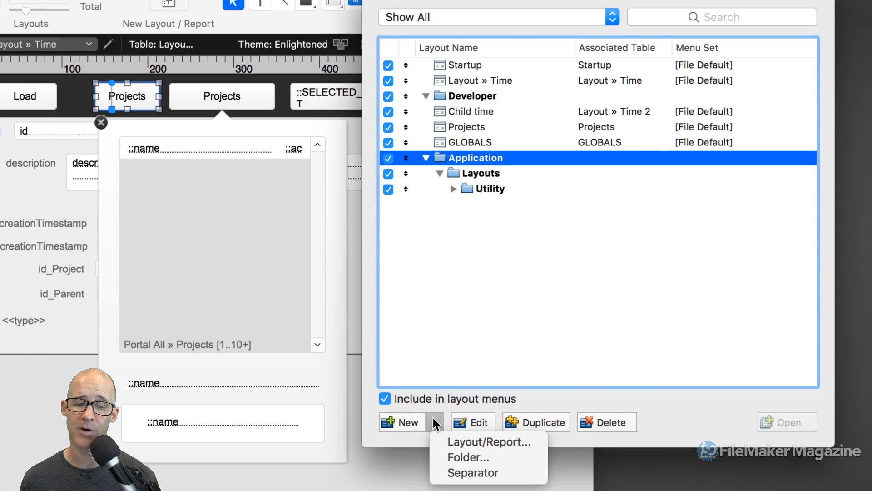
click(464, 265)
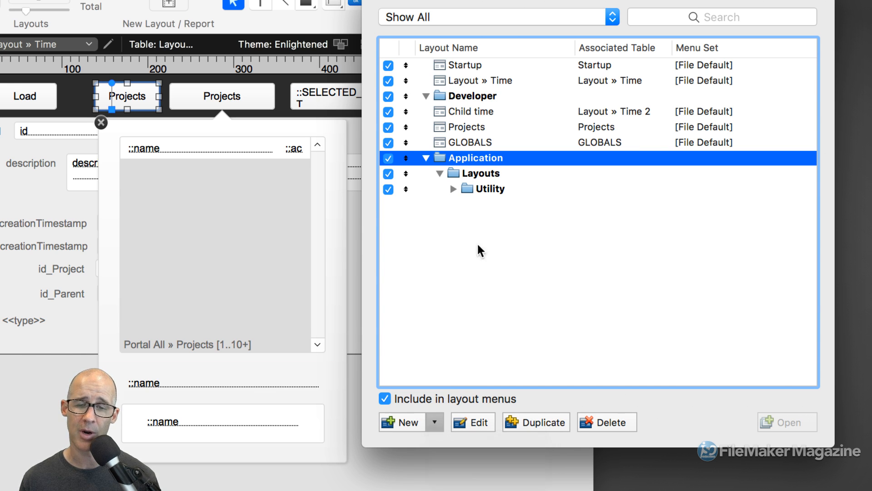
drag(474, 189, 462, 171)
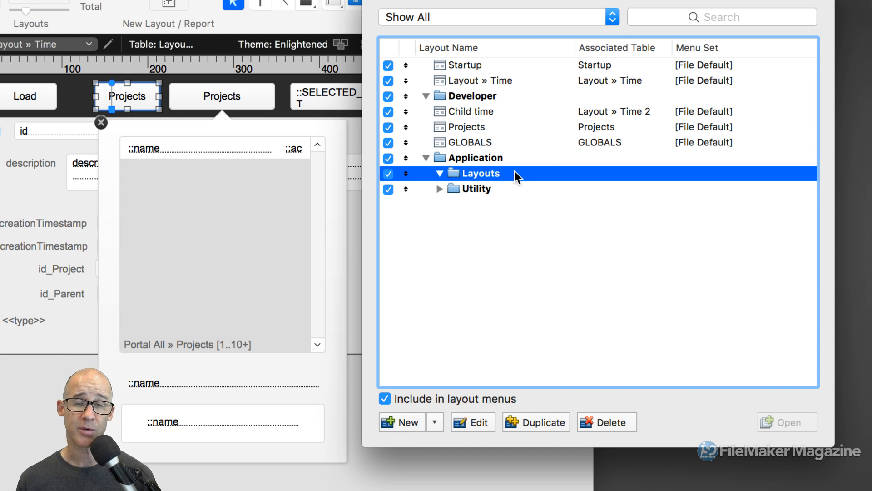
drag(459, 79, 481, 175)
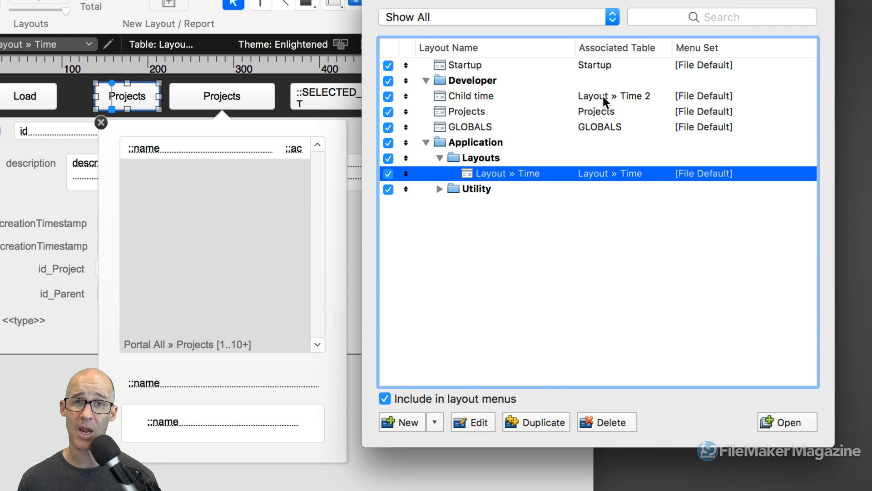
key(super+shift+d)
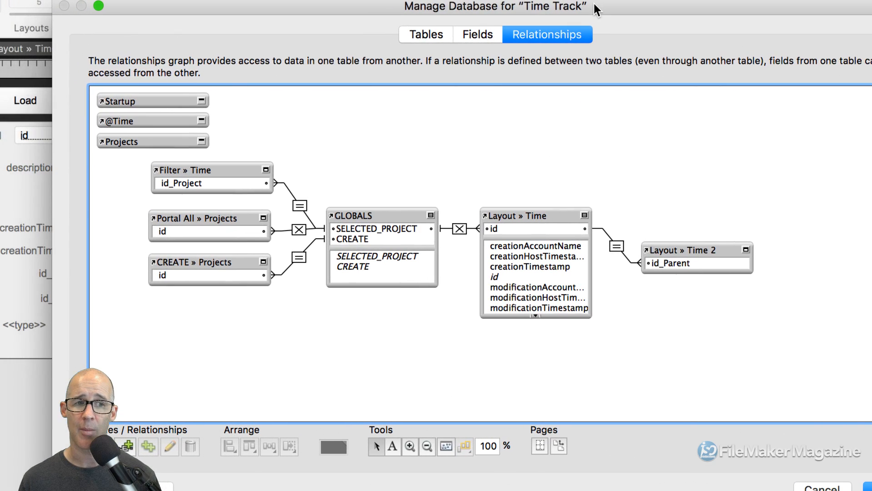
double_click(155, 104)
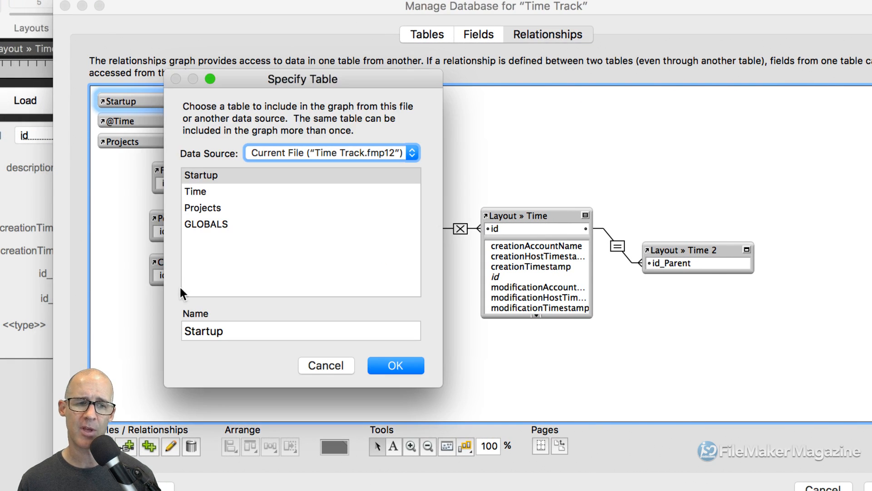
click(183, 329)
text(@)
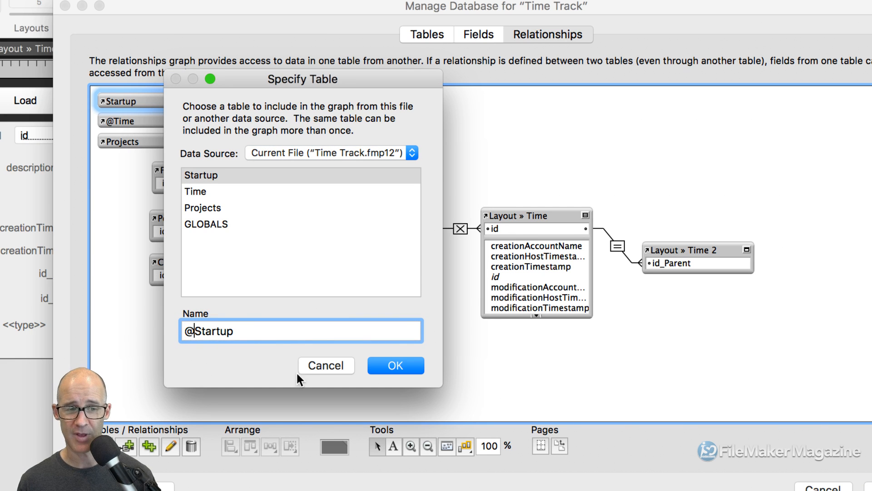
click(385, 365)
double_click(148, 143)
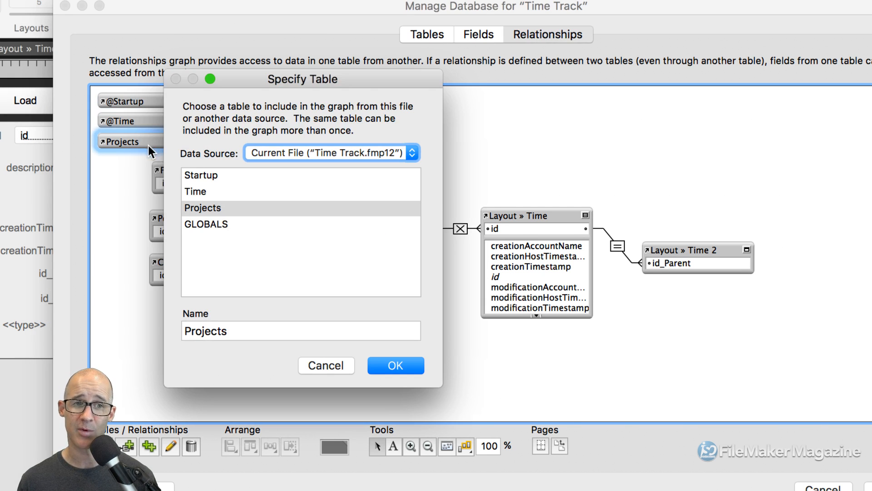
click(184, 330)
text(@)
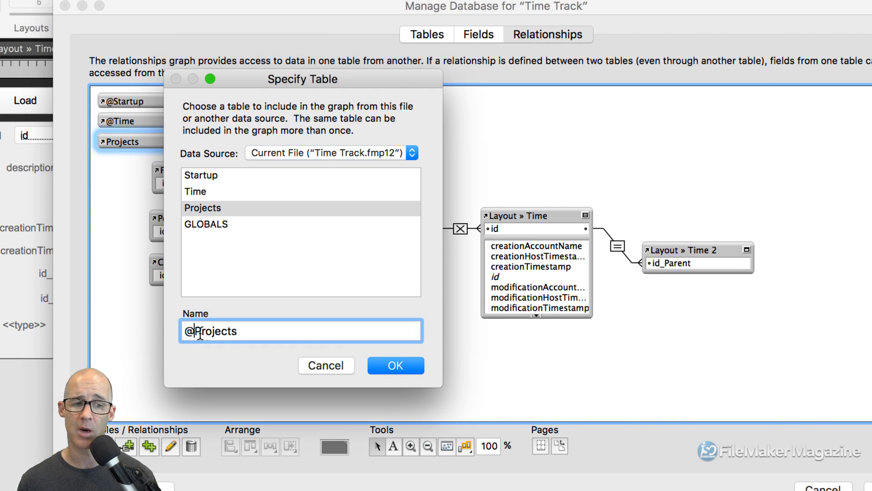
click(395, 365)
Shift the whole group of connected table occurrences slightly away from the three @ occurrences, and save the database changes
drag(136, 176, 650, 277)
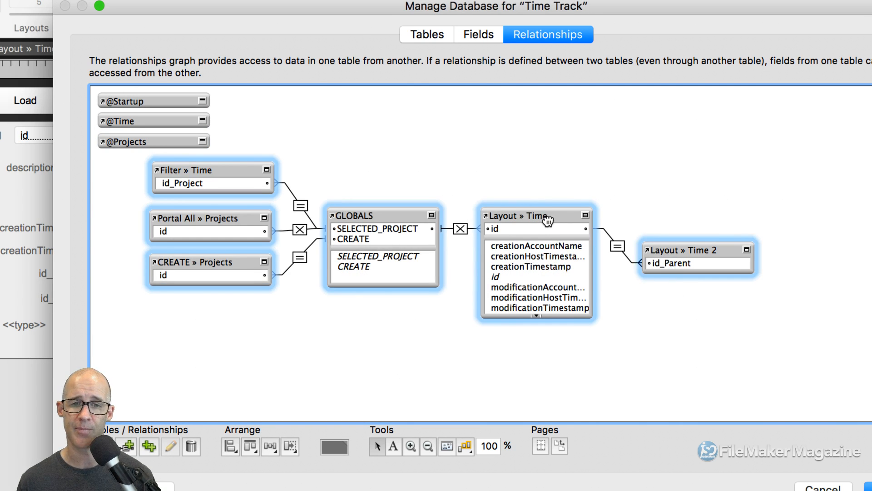
drag(548, 221, 564, 233)
drag(230, 101, 207, 153)
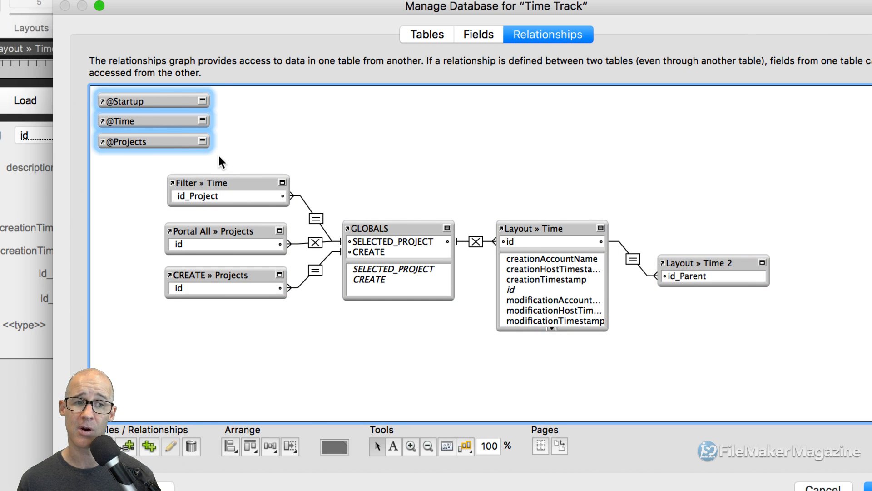
click(433, 34)
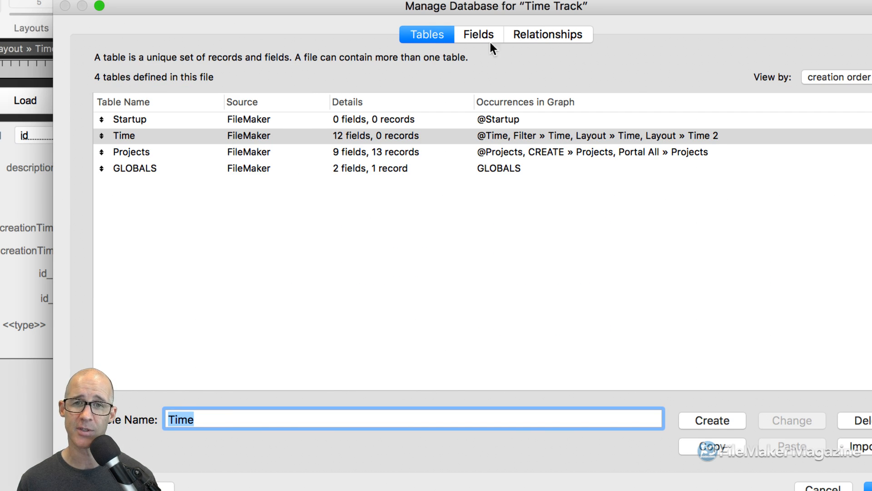
click(525, 32)
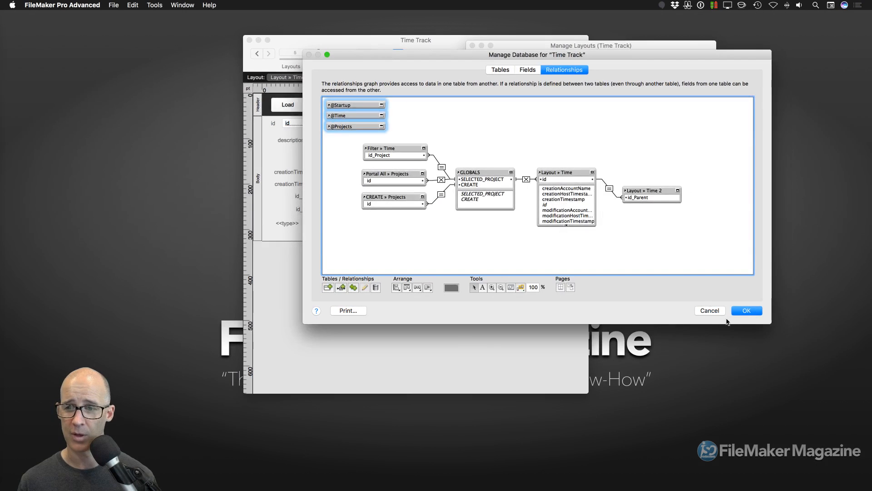
click(746, 310)
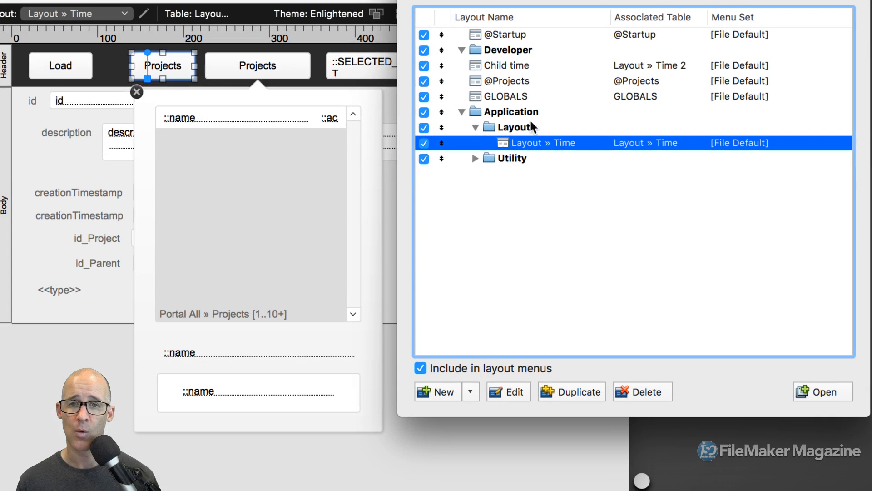
drag(505, 34, 536, 75)
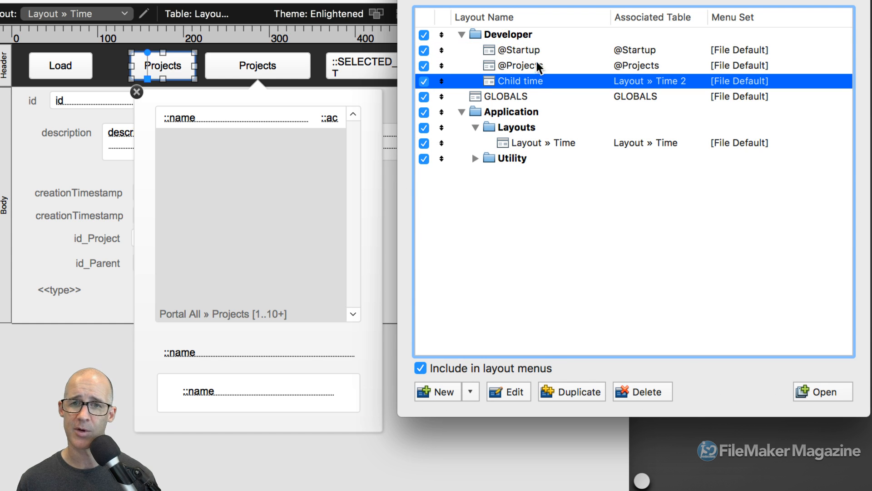
drag(509, 101, 532, 96)
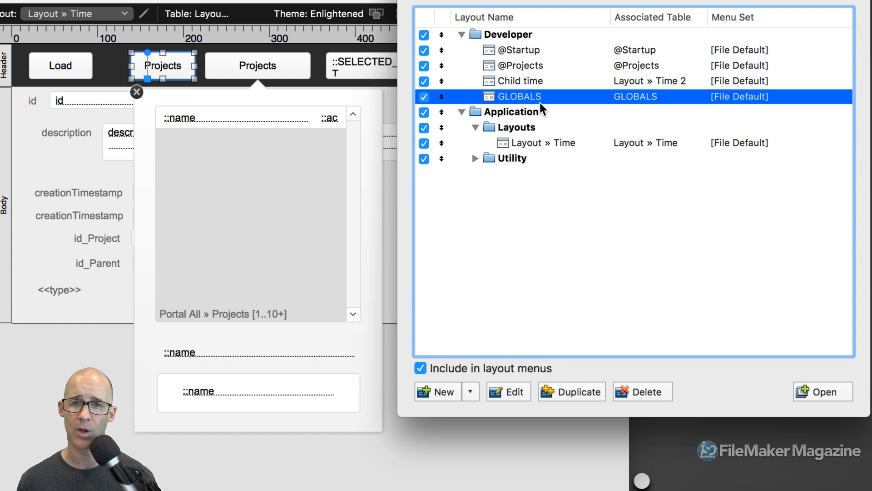
double_click(522, 96)
click(286, 135)
text(@GLOBALS)
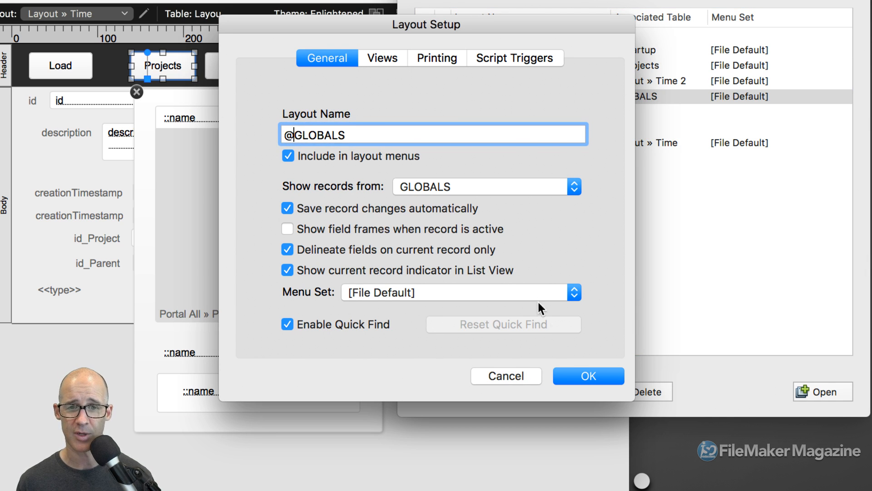
click(586, 375)
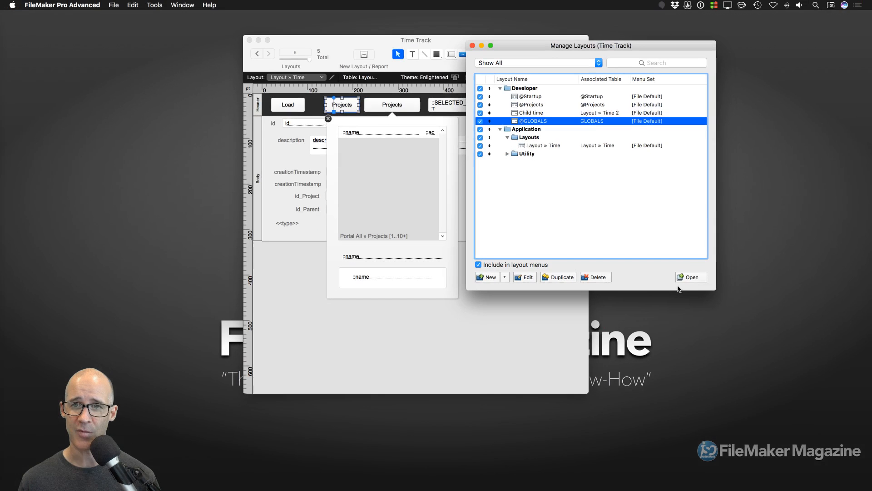
click(472, 45)
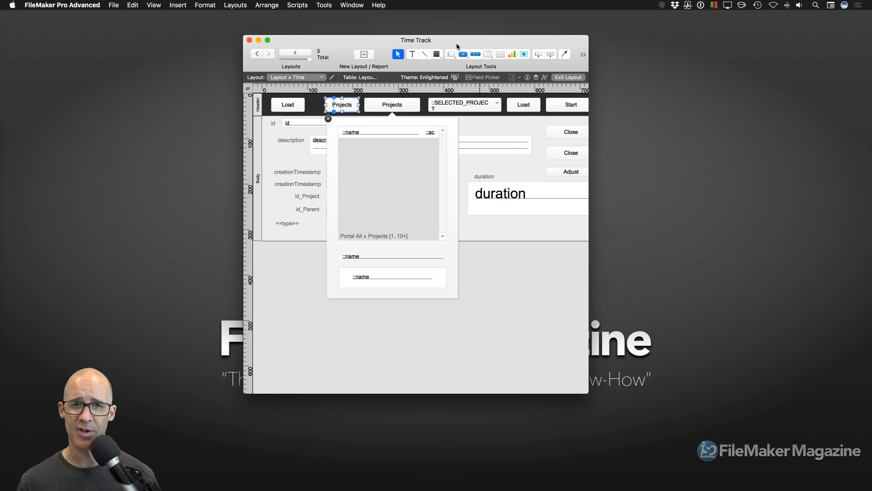
key(super+shift+d)
drag(516, 68, 428, 55)
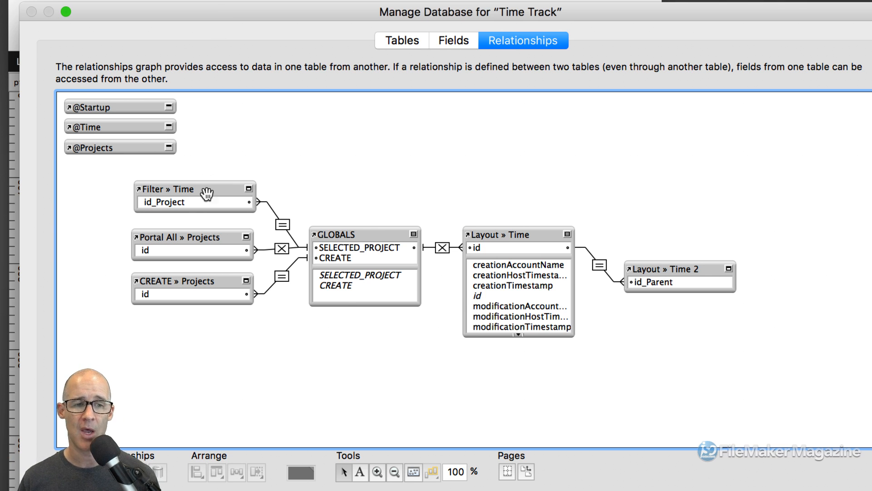
click(132, 150)
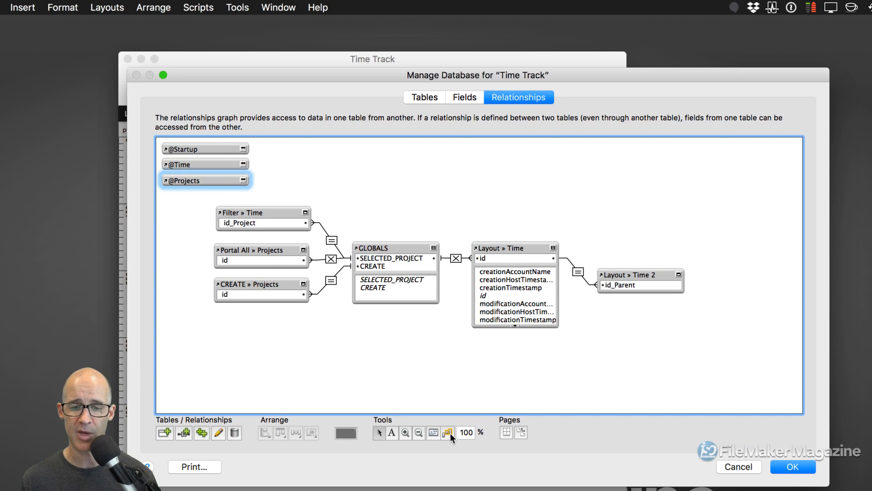
click(431, 471)
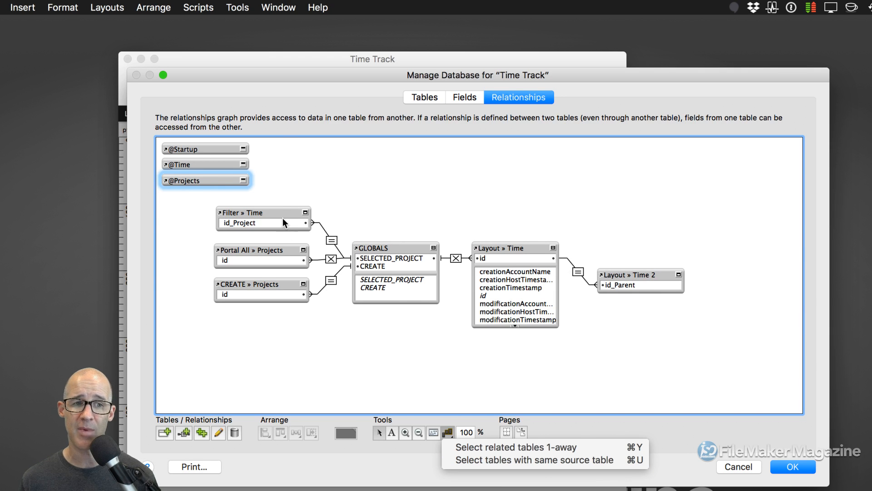
click(263, 183)
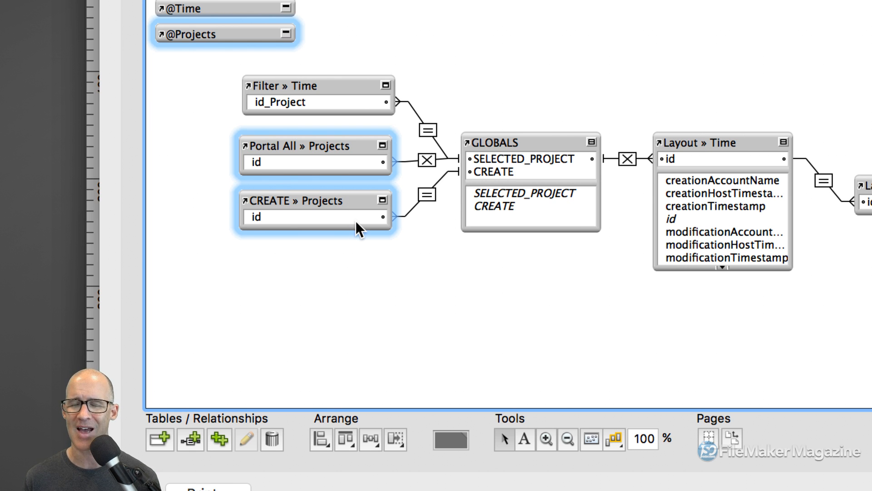
Duplicate the CREATE » Projects table occurrence and place the copy in the empty area above GLOBALS
click(387, 250)
click(358, 198)
key(super+d)
drag(640, 38, 591, 43)
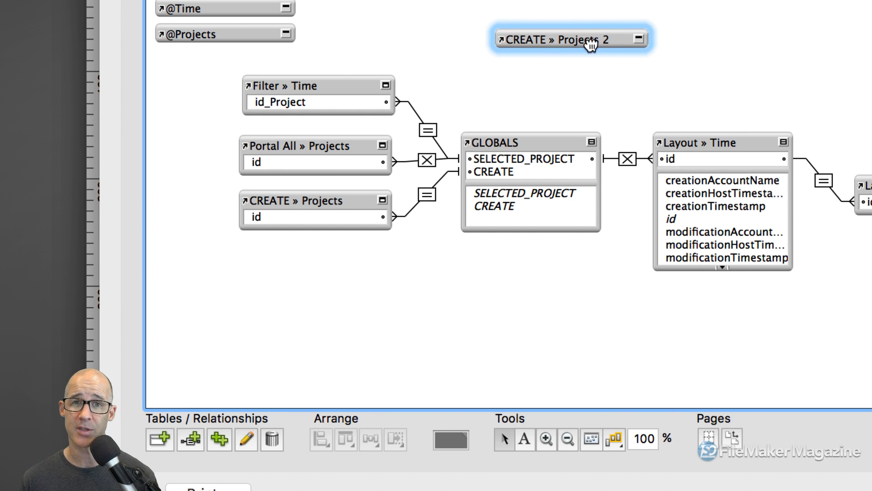
Rename the duplicated Projects table occurrence to CardWindow » Projects
double_click(591, 43)
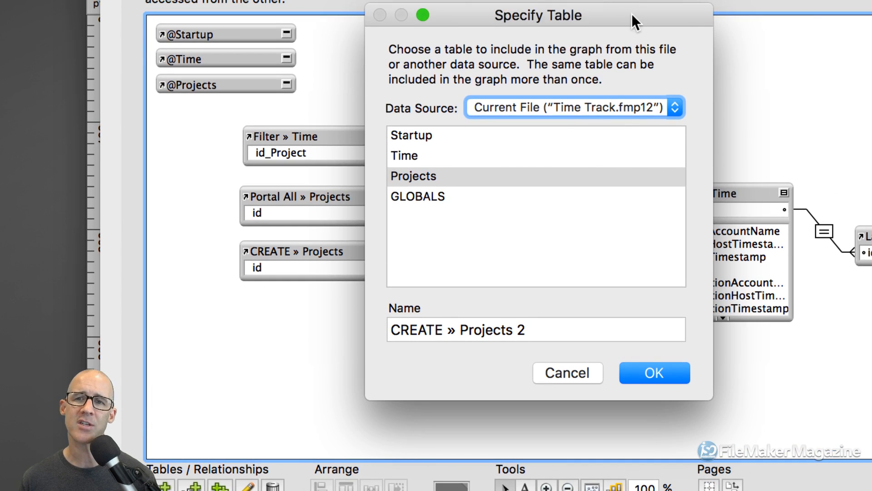
drag(632, 15, 612, 15)
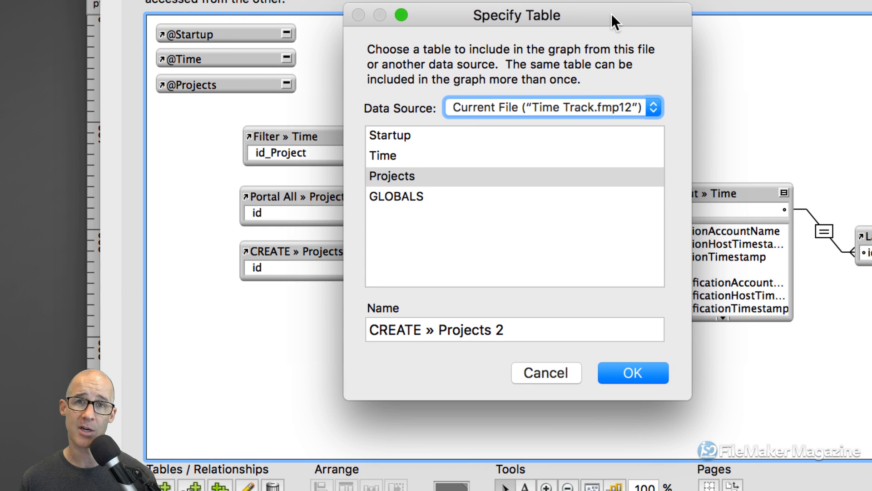
double_click(394, 329)
text(CardWind)
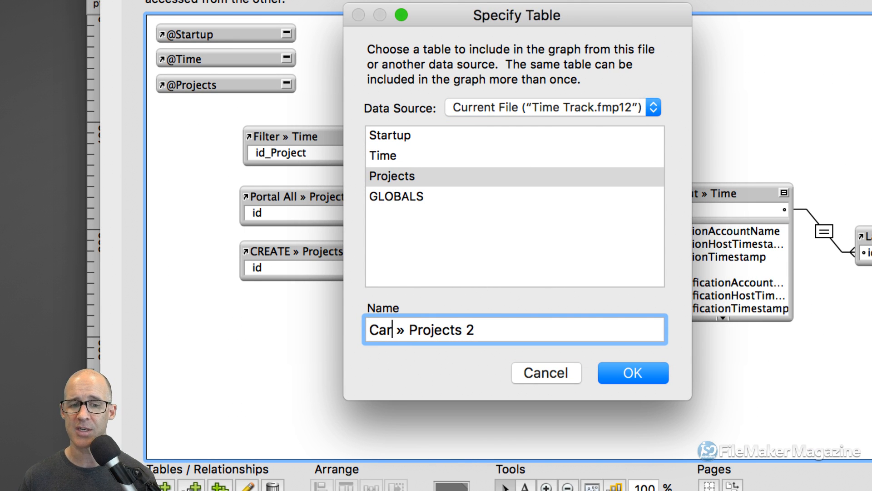
text(ow)
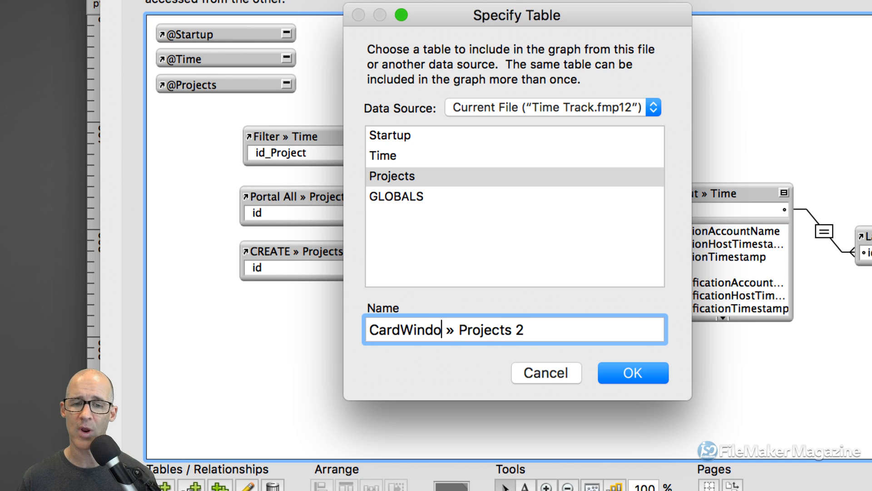
click(550, 330)
key(BackSpace)
key(BackSpace)
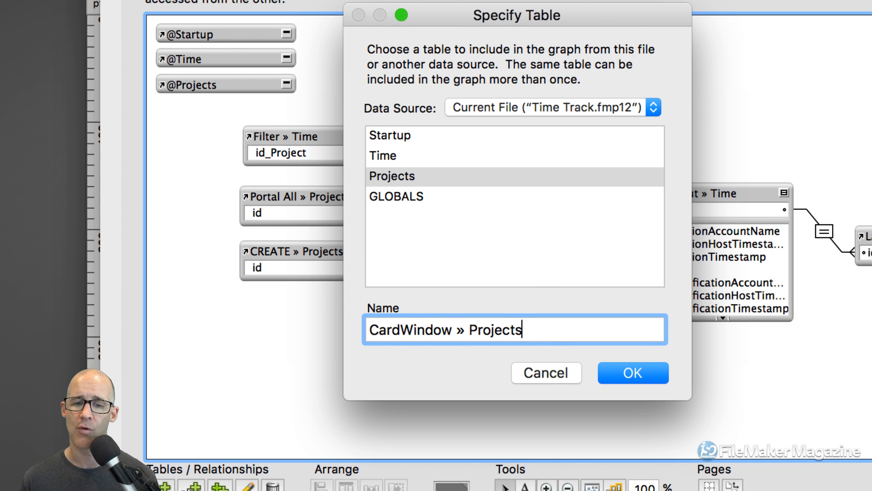
click(629, 374)
click(570, 144)
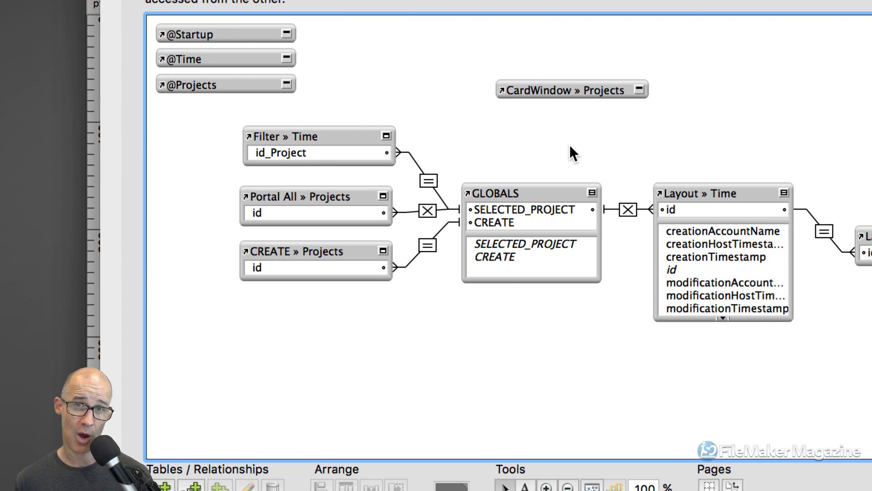
Make the CardWindow » Projects table occurrence slightly wider, and save the database changes
click(648, 93)
drag(647, 93, 751, 94)
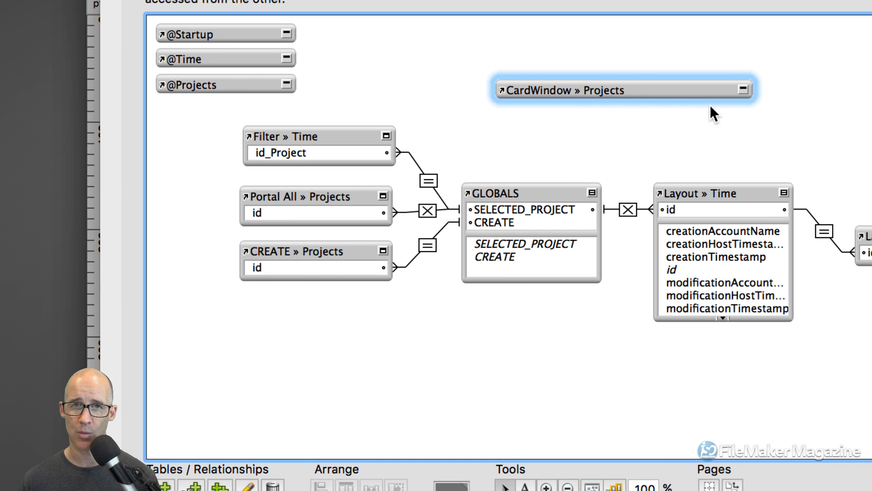
drag(753, 91, 685, 90)
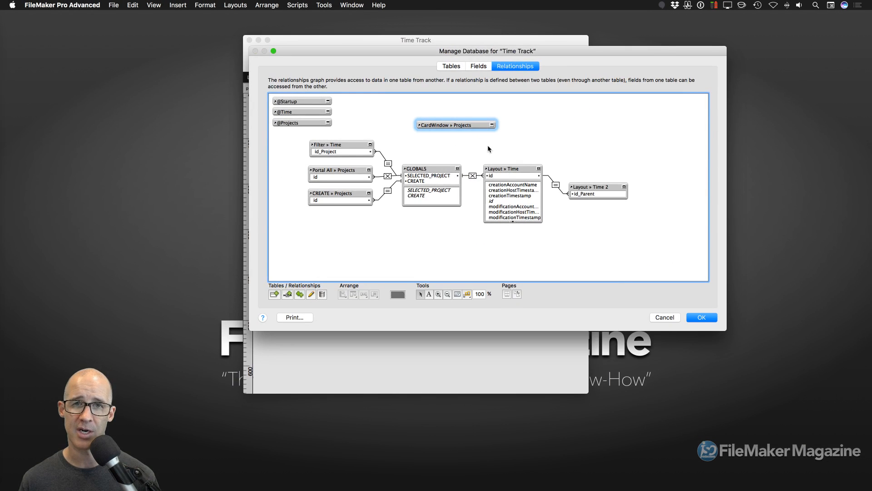
click(702, 317)
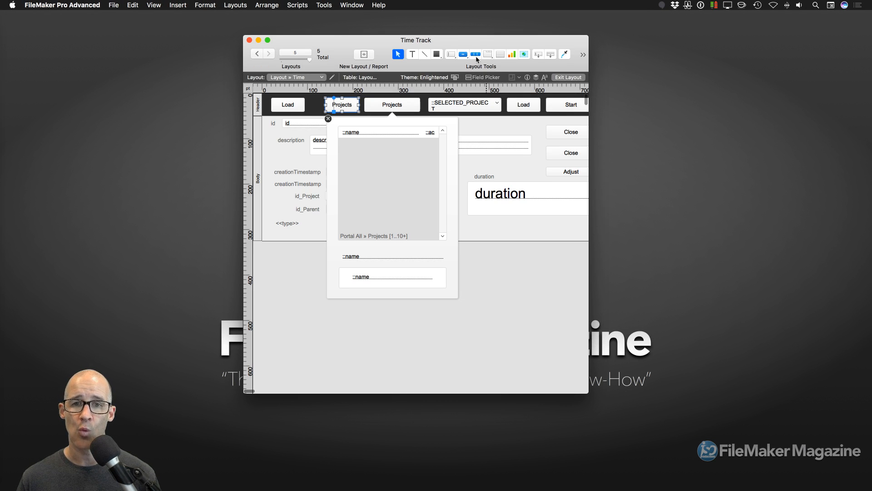
Start a new layout that shows records from the CardWindow » Projects table occurrence
drag(467, 42, 472, 36)
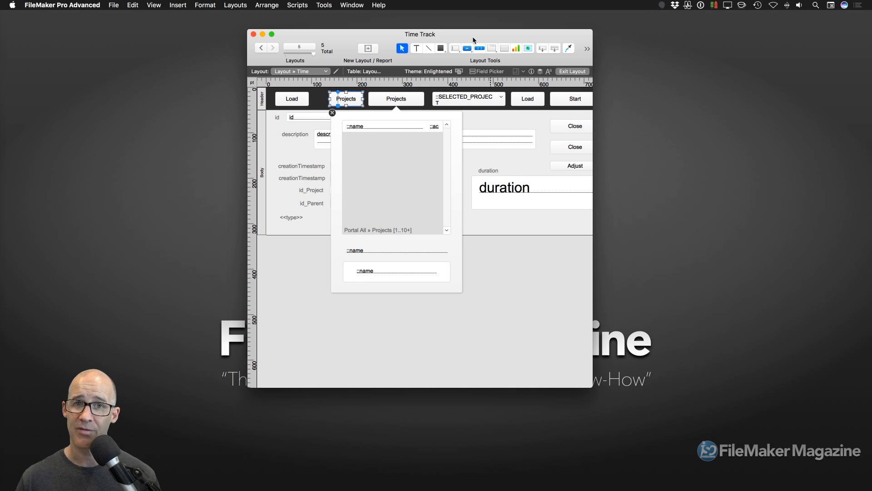
key(super+shift+l)
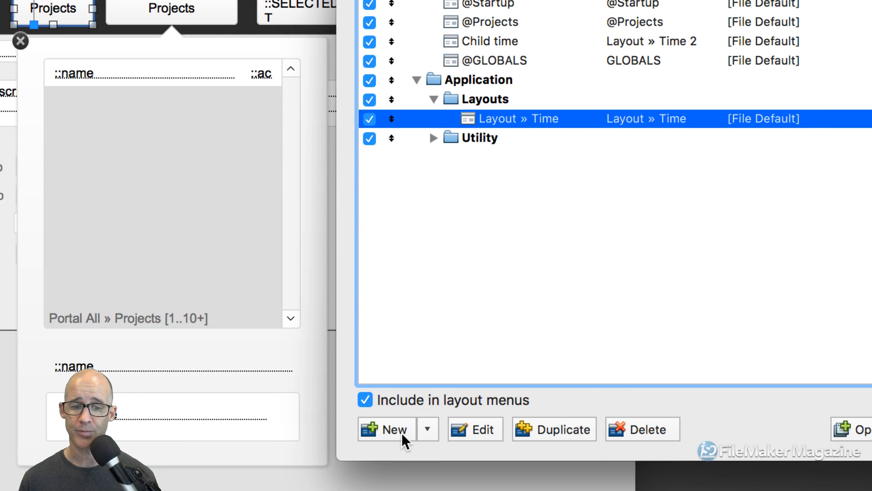
click(402, 432)
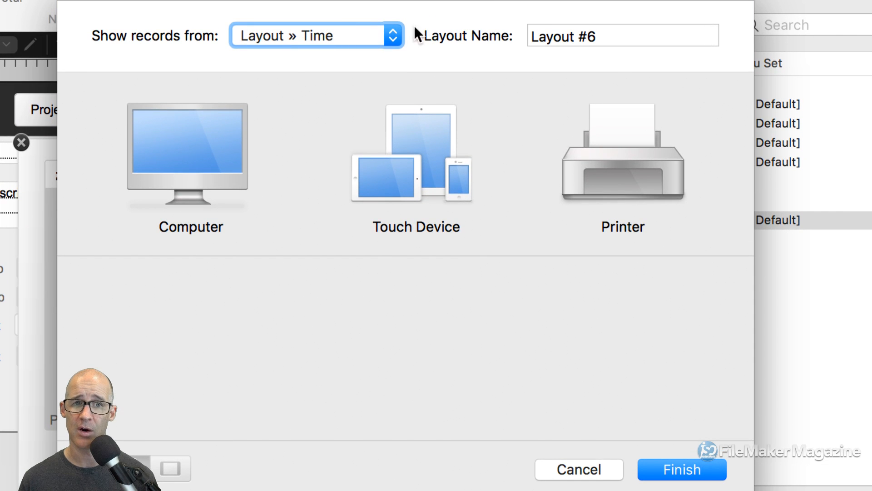
click(347, 31)
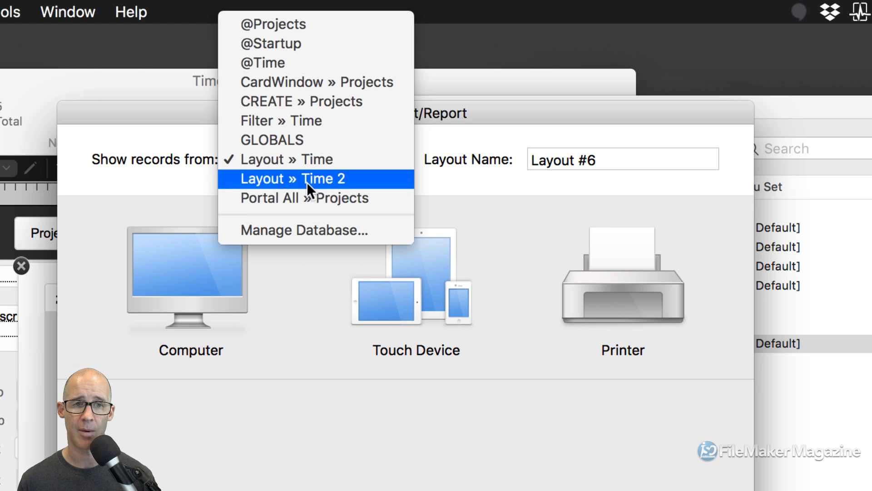
click(293, 83)
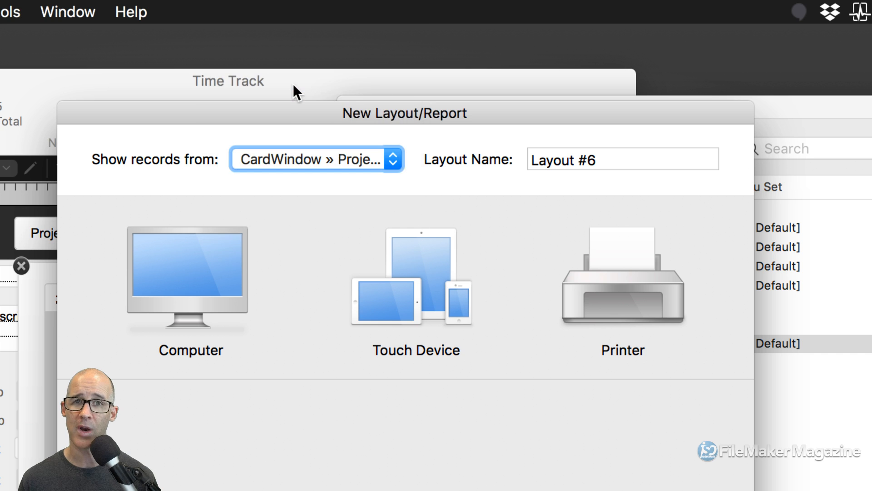
Name the new layout Edit Projects and finish creating it
key(Tab)
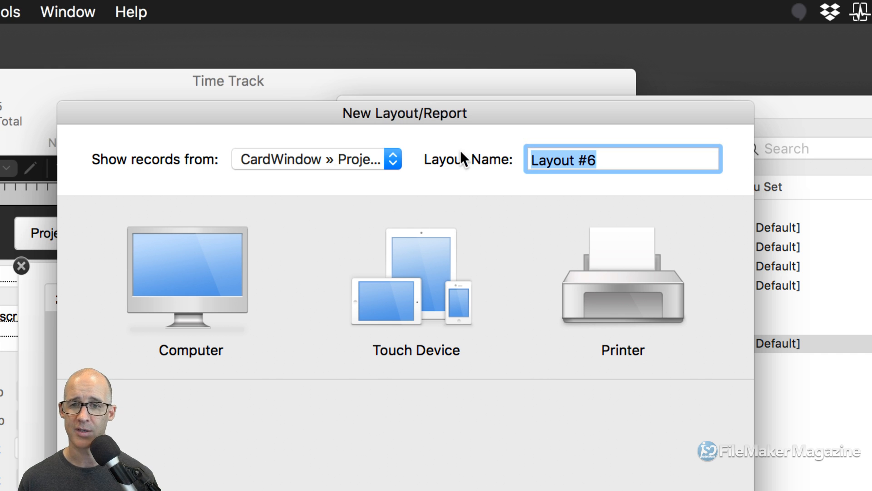
text(New Pro)
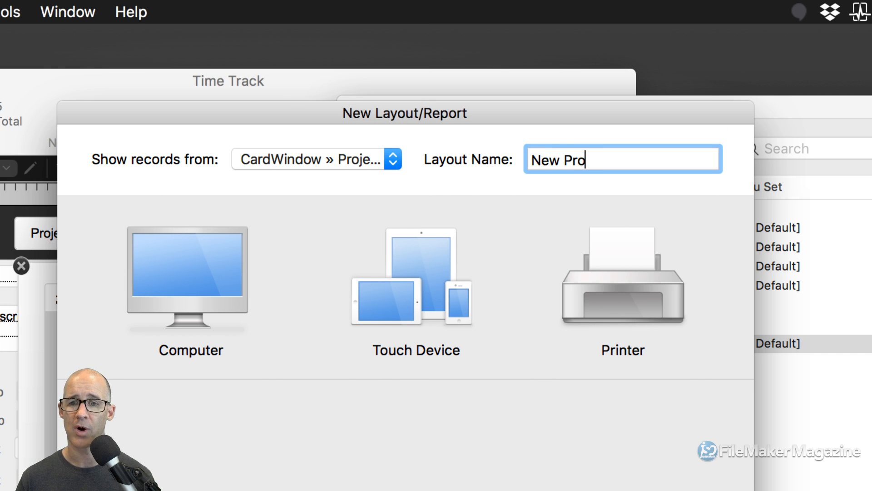
text(jects)
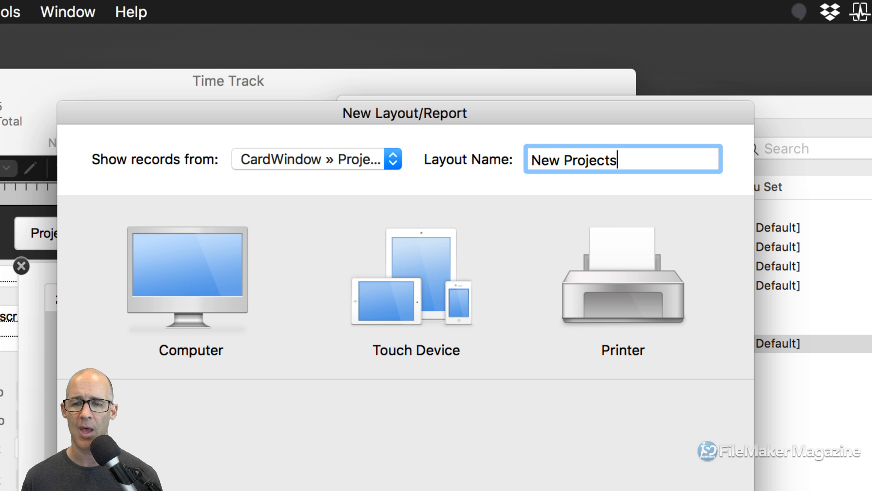
key(super+Left)
key(alt+shift+Right)
text(Edit)
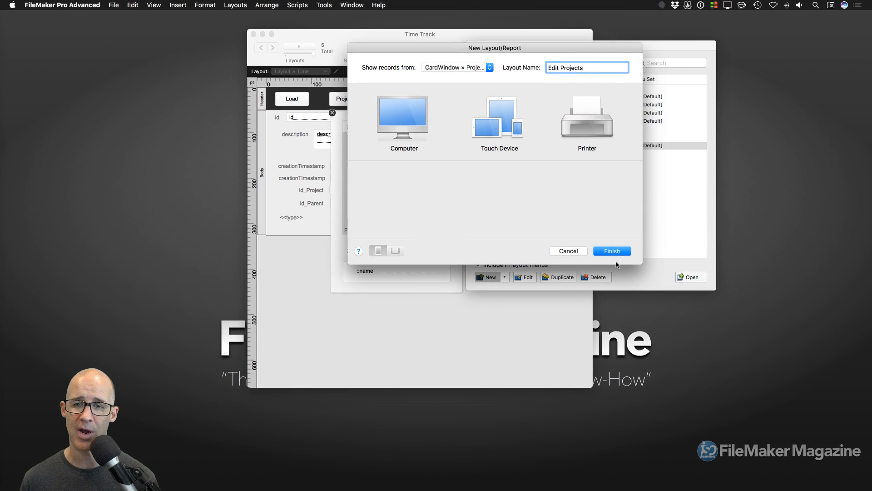
click(616, 254)
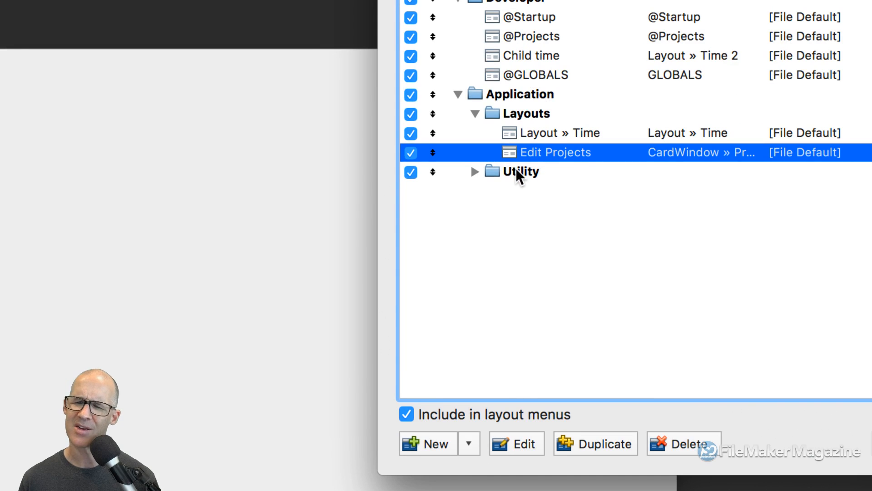
Select the Edit Projects layout in the Layouts folder and close the layout manager
click(513, 173)
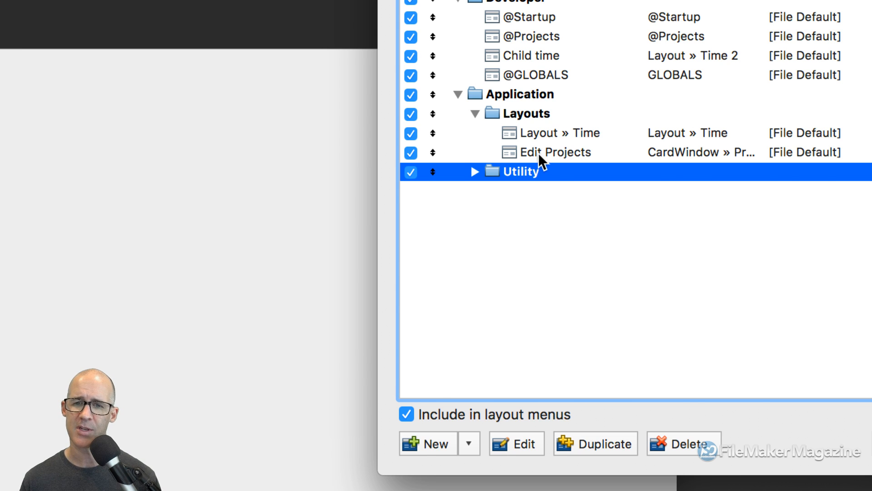
click(556, 153)
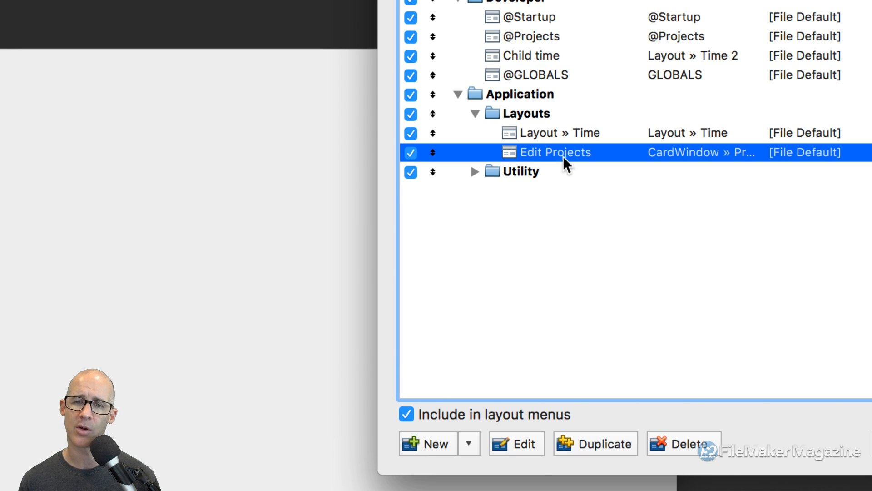
click(526, 116)
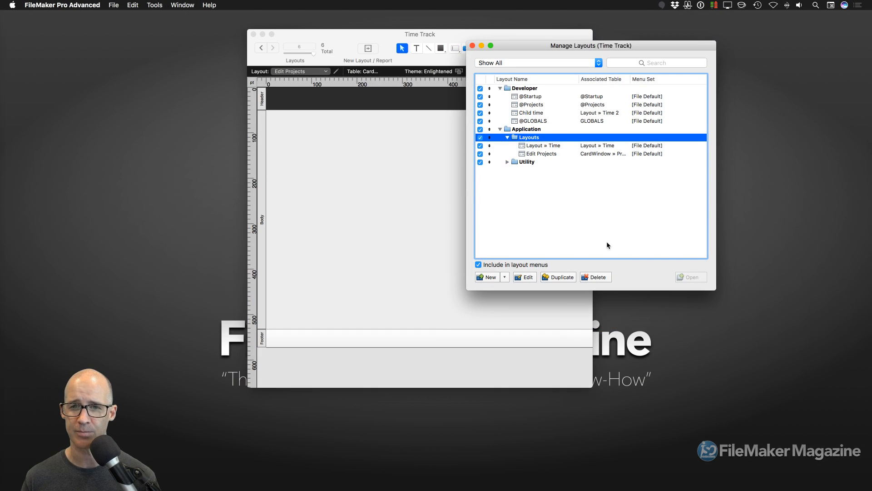
click(549, 155)
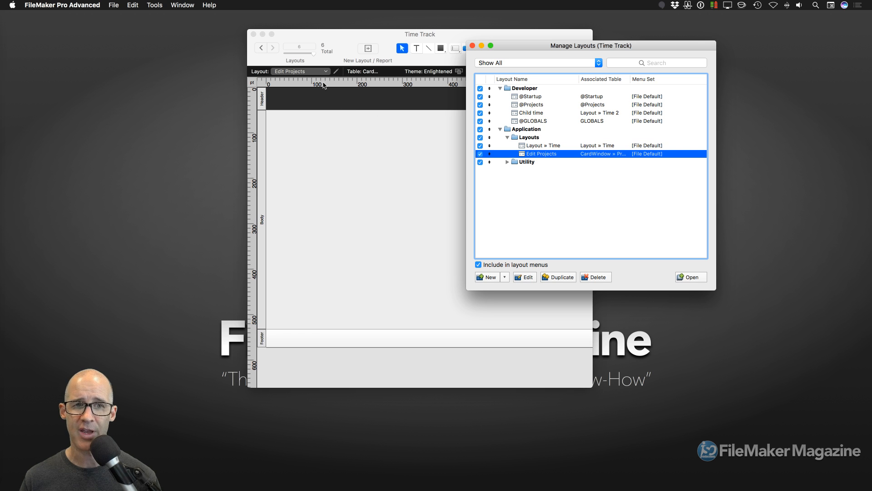
click(473, 46)
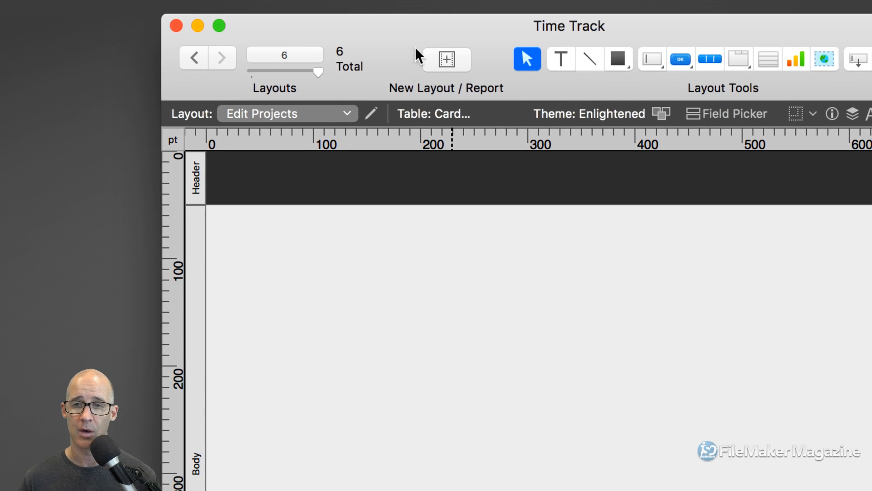
Add a multi-line text block about 280 pt wide starting in the header, with the text Projects
click(570, 64)
click(270, 184)
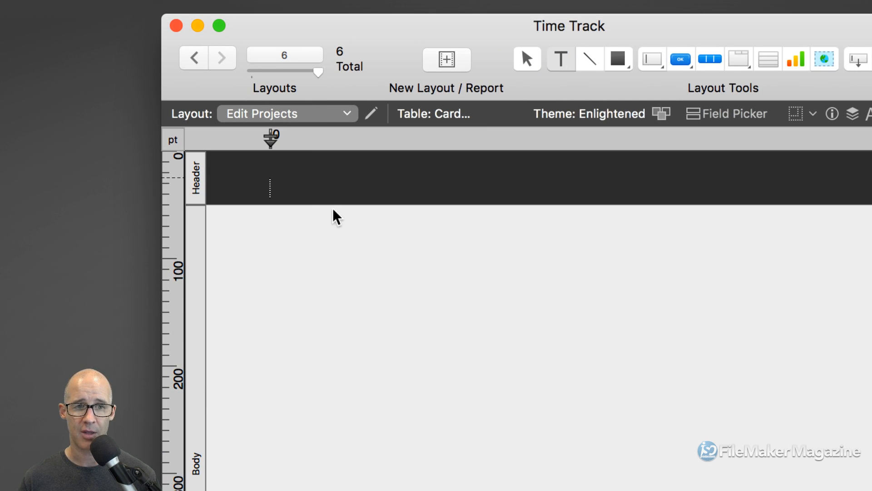
key(Return)
key(Return)
key(Return)
key(Return)
key(Return)
key(Escape)
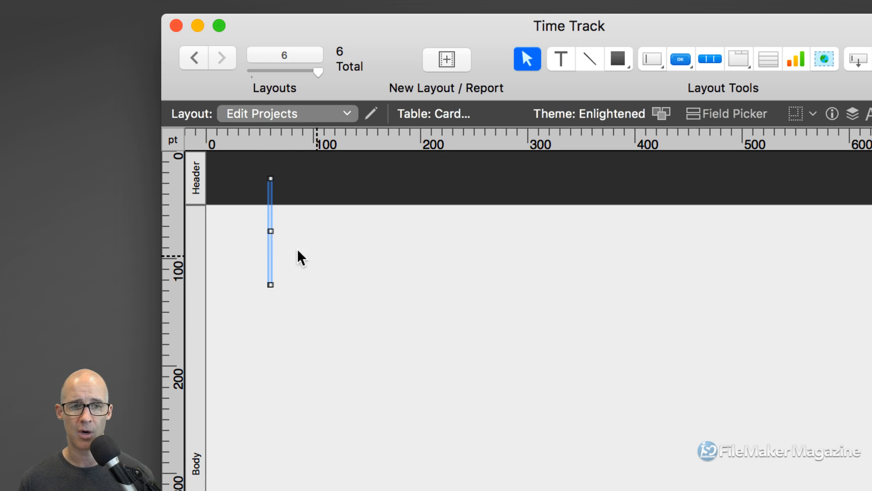
drag(270, 231, 574, 226)
double_click(357, 188)
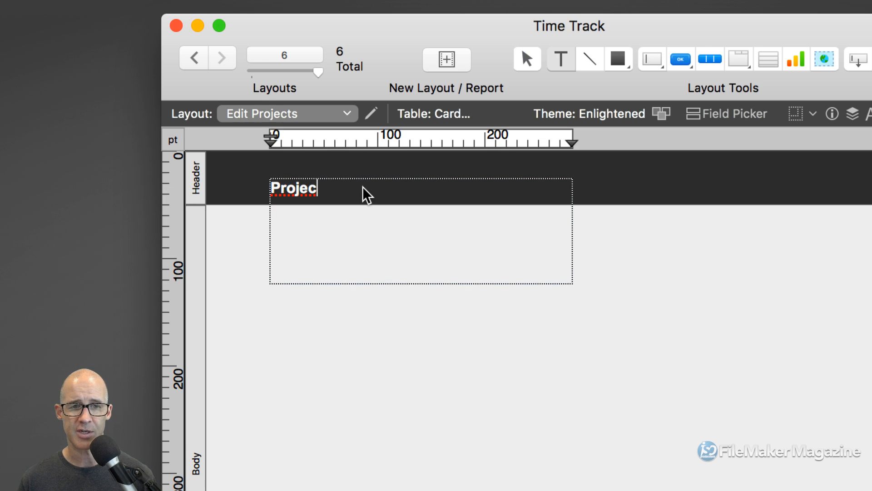
text(ts)
key(Escape)
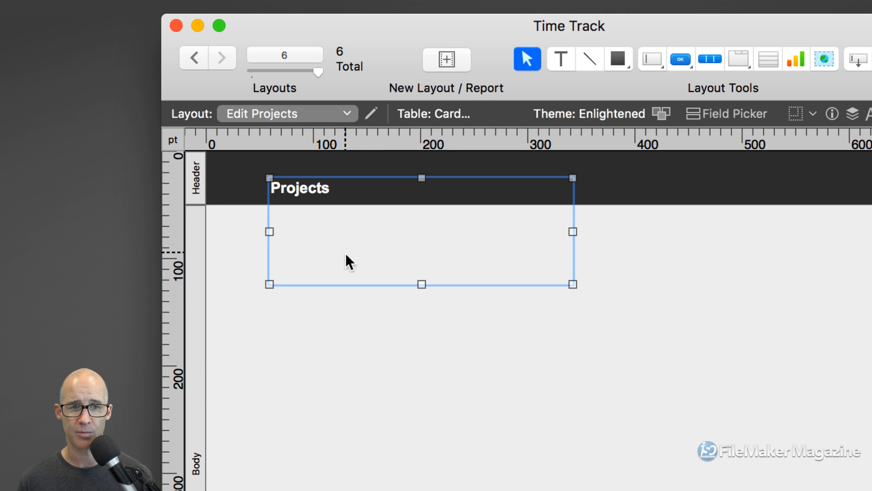
Move the Projects text block to the header's upper-left corner and enlarge its text by six size increments
drag(420, 284, 418, 252)
drag(348, 205, 292, 179)
key(super+shift+period)
key(super+shift+period)
key(super+shift+period)
key(super+shift+period)
key(super+shift+period)
key(super+shift+period)
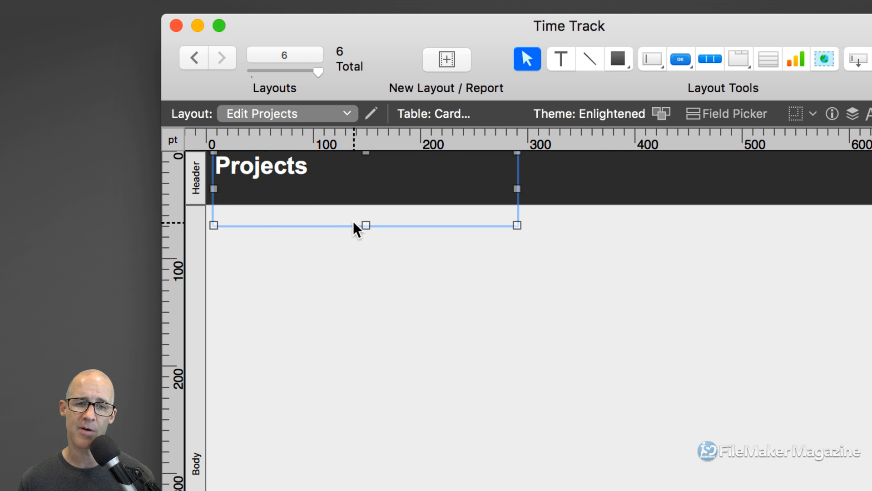
Shorten the Projects text block so that it fits inside the header
drag(366, 225, 368, 196)
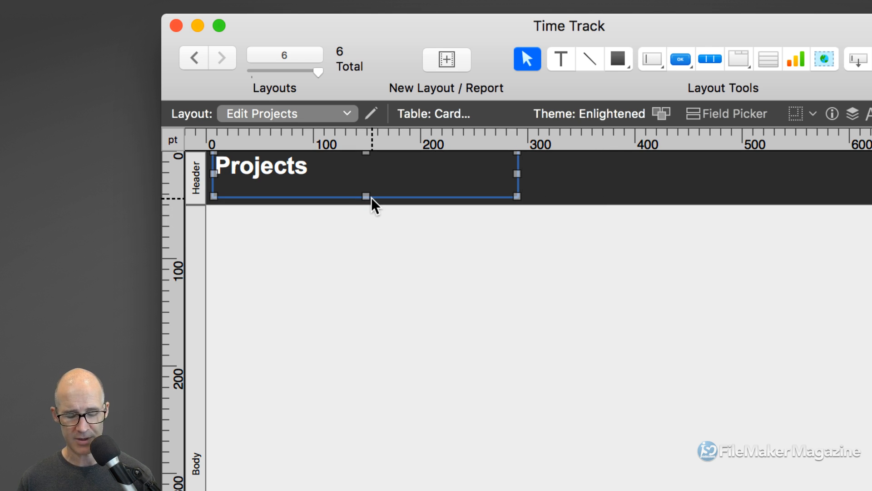
double_click(372, 203)
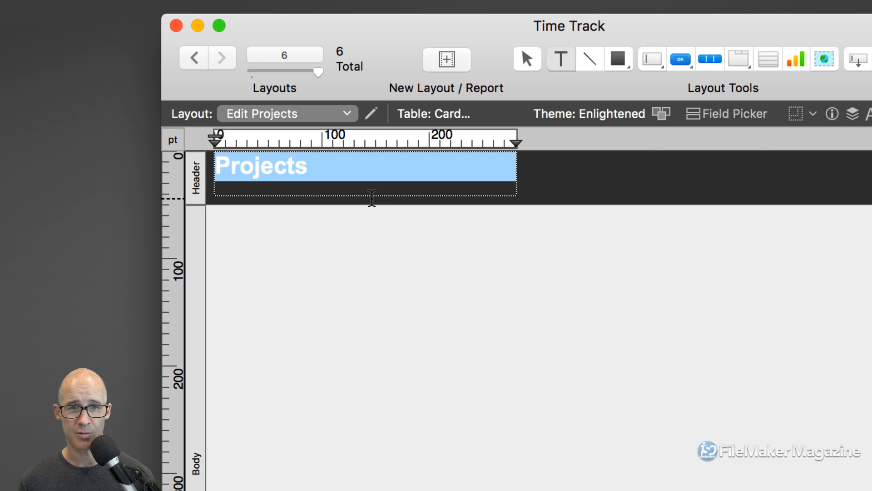
key(Escape)
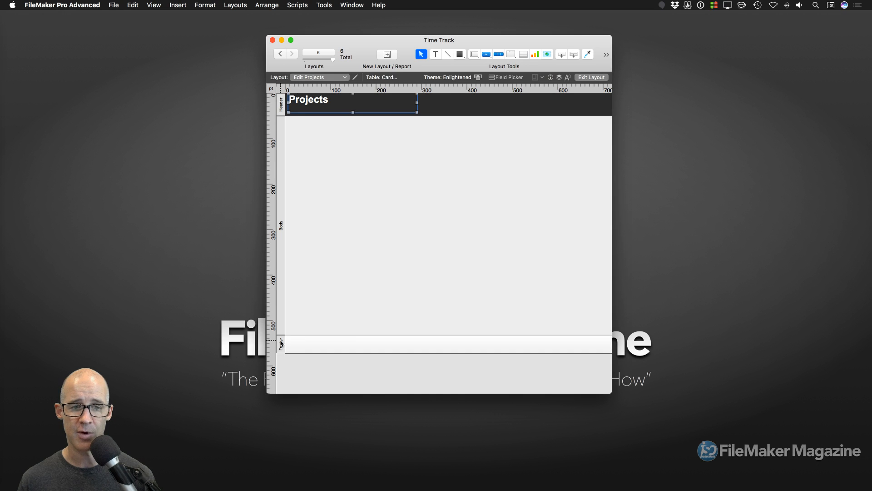
Delete the footer part and shrink the body part to a single row about 36 pt high
click(281, 343)
key(Delete)
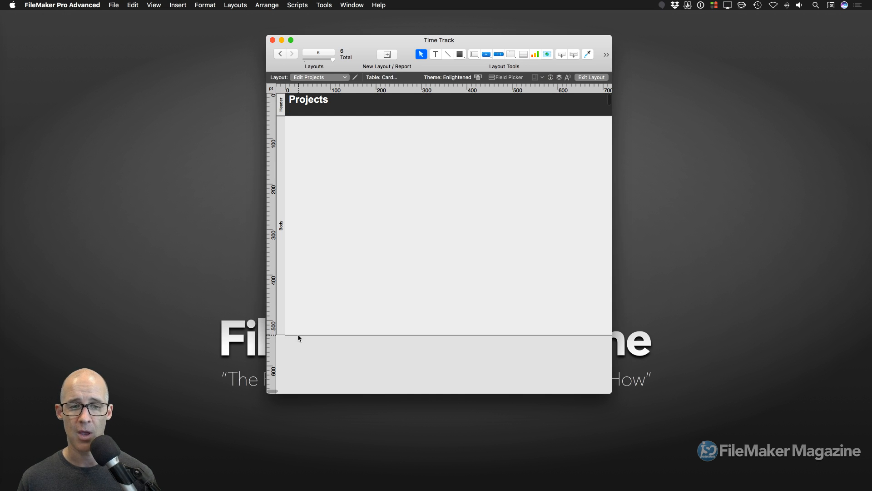
drag(298, 334, 336, 132)
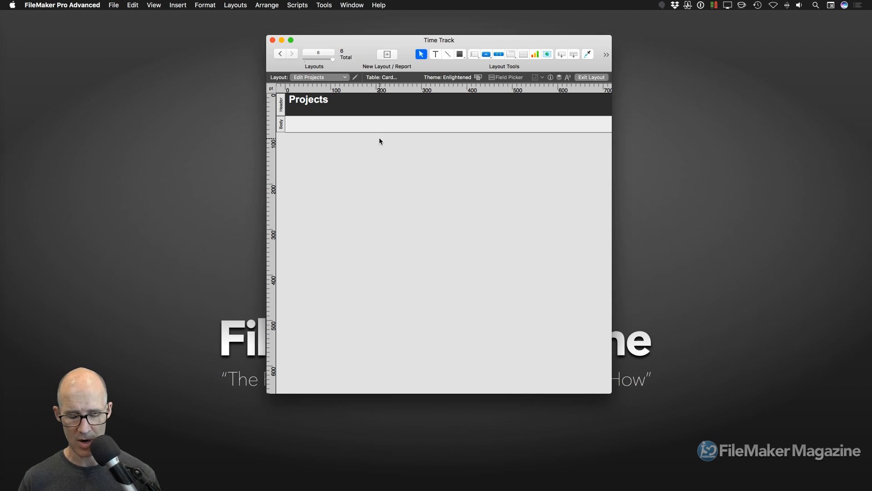
Display the Edit Projects records as a list in Browse mode, and return to Layout mode
key(super+b)
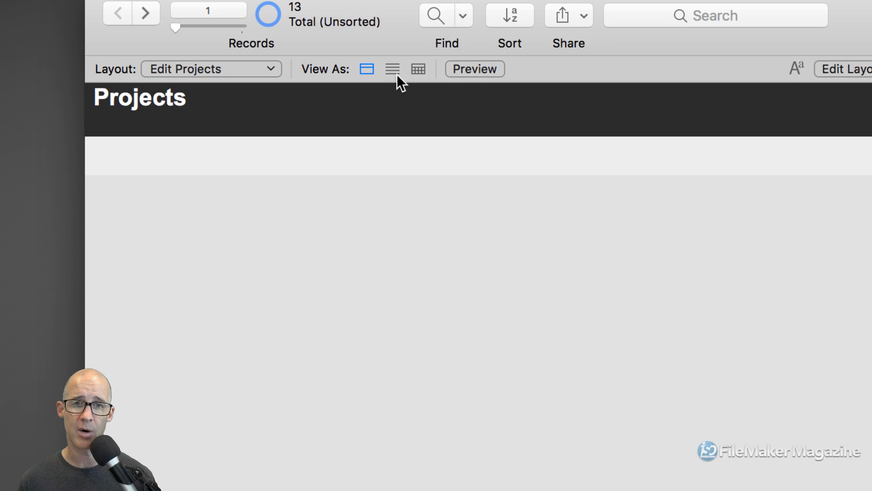
click(393, 70)
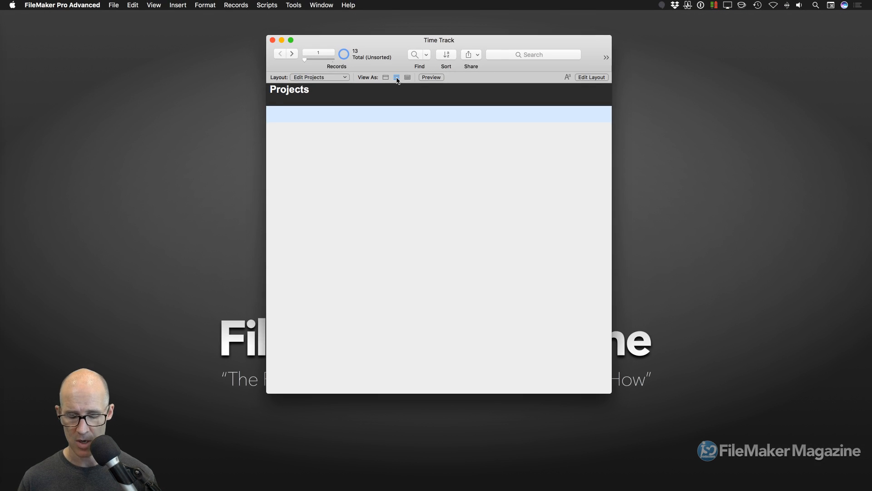
key(super+l)
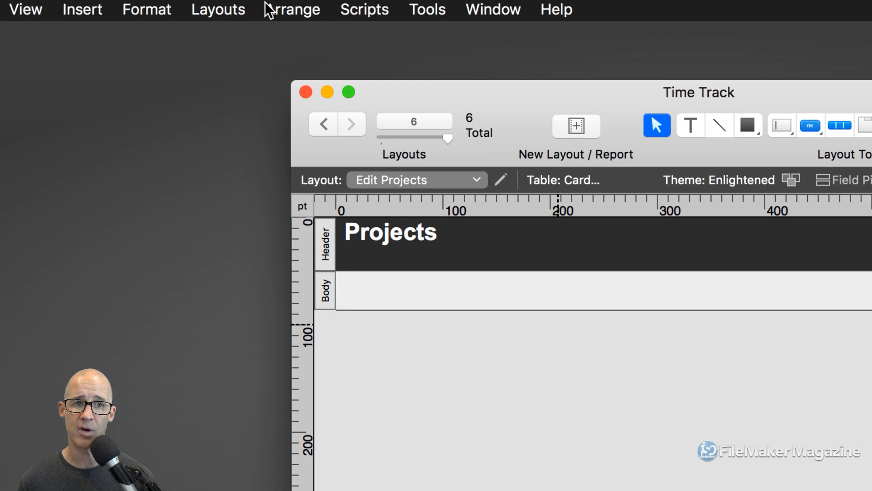
Make List View the only available view for the Edit Projects layout, with Form View and Table View disabled
click(248, 5)
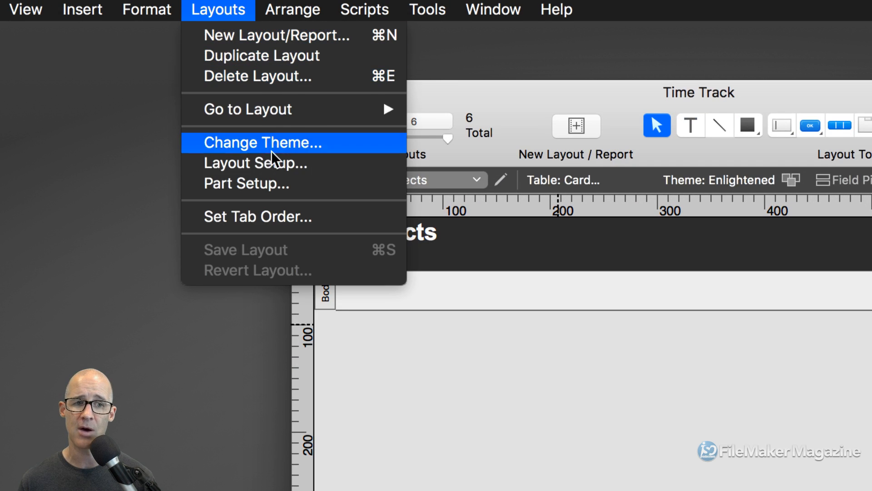
click(309, 165)
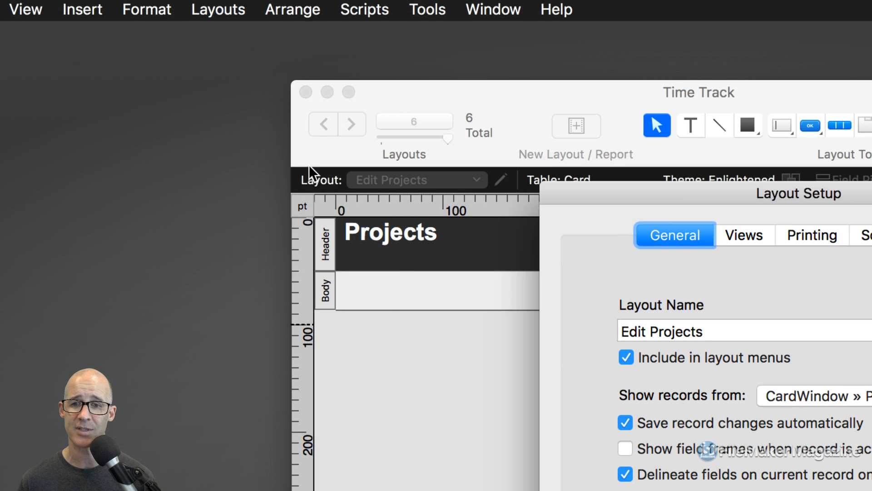
drag(675, 193, 460, 38)
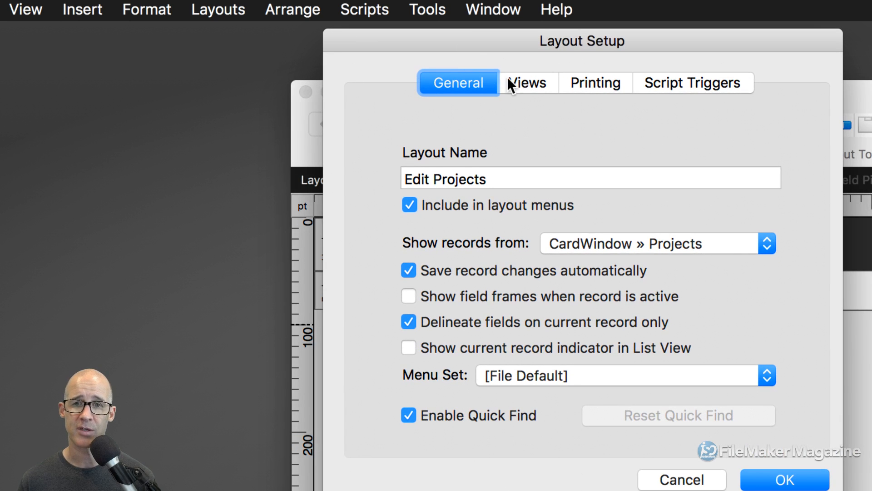
click(530, 83)
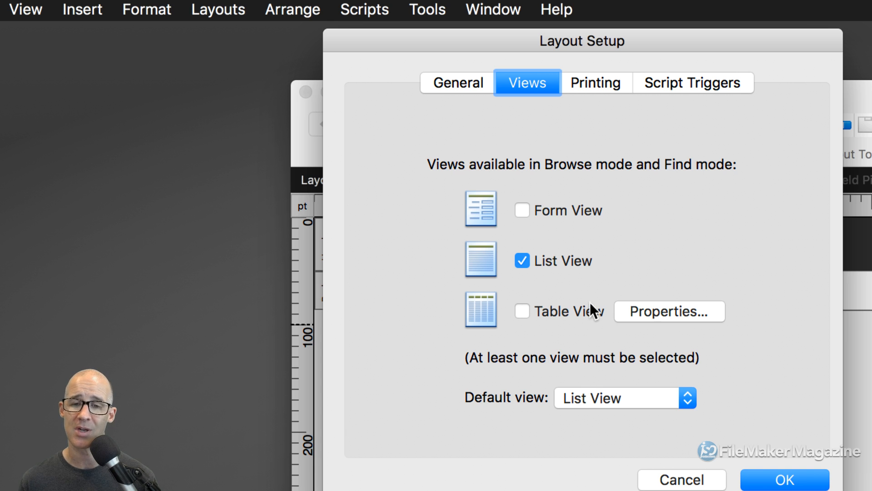
click(772, 479)
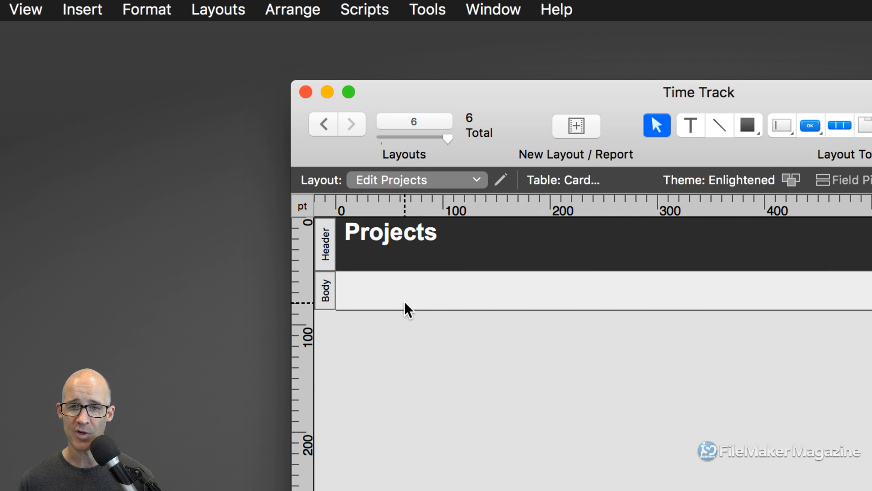
Place the name field in the body of the Edit Projects layout and widen it to about 280 pt
drag(686, 100, 516, 40)
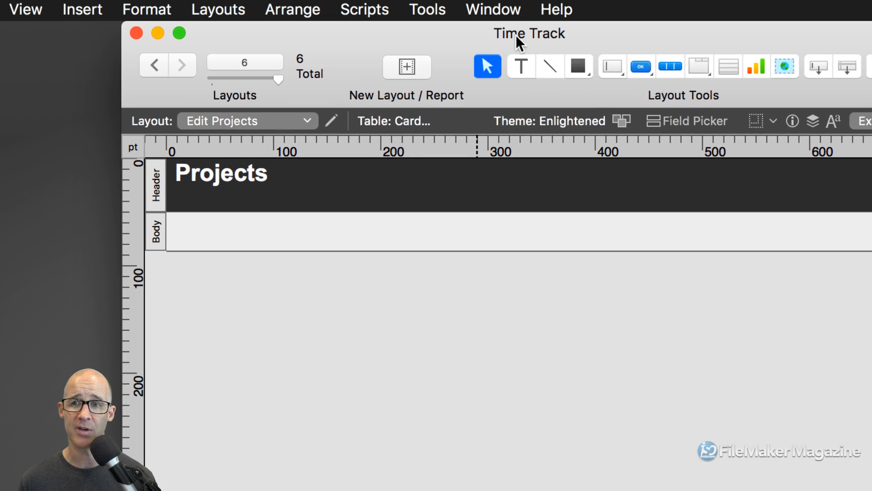
drag(827, 75, 198, 221)
drag(662, 238, 548, 64)
click(507, 278)
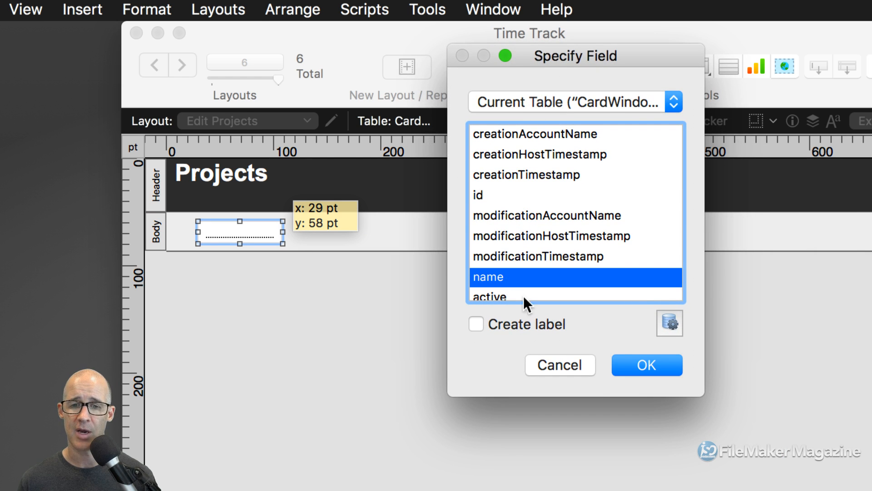
click(636, 363)
drag(284, 232, 501, 231)
Add the active field without a label in the body row, just after the name field, about 60 pt wide
drag(443, 238, 609, 238)
scroll(516, 292, down, 1)
click(514, 288)
click(644, 365)
drag(365, 232, 549, 239)
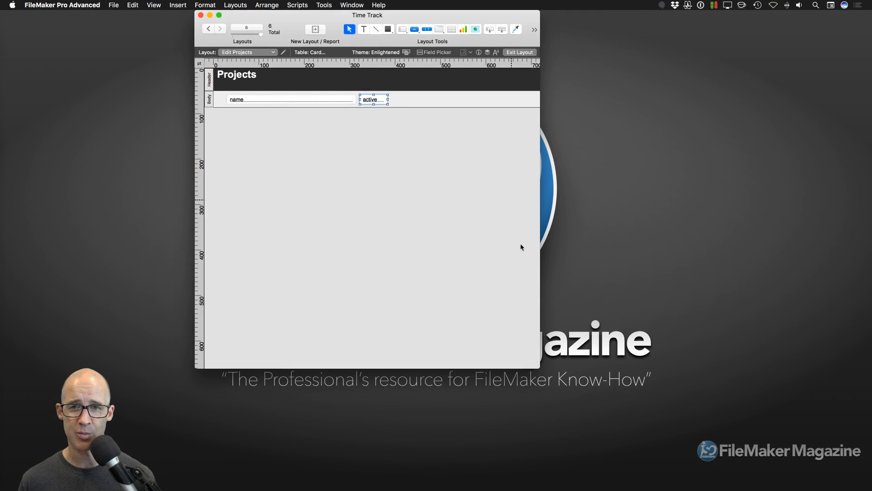
Narrow the Edit Projects layout to about 449 pt, just past the active field, and show it in Browse mode
drag(538, 367, 722, 344)
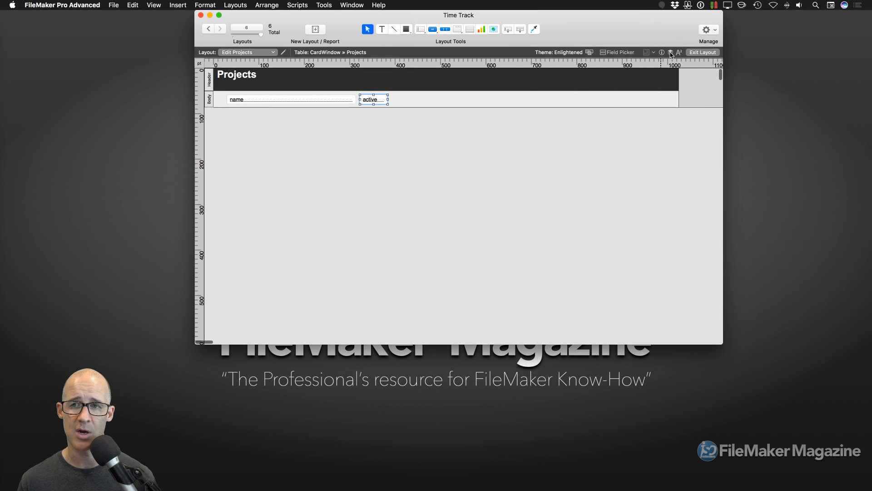
drag(679, 99, 417, 100)
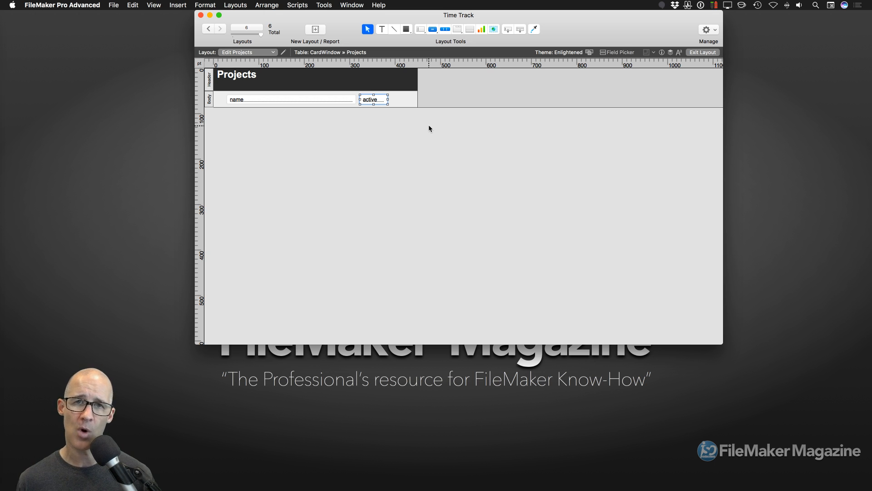
key(super+b)
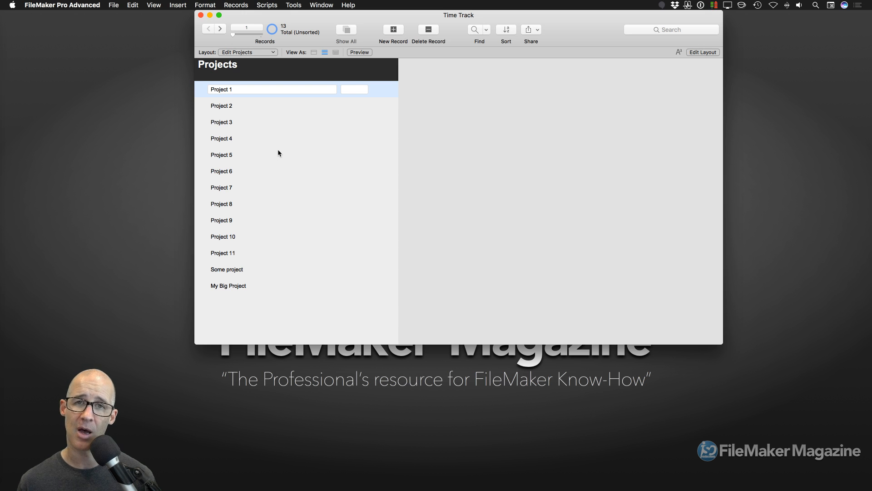
Switch to the Layout » Time layout and narrow the window to about the layout's width
click(253, 53)
mouse_move(256, 60)
mouse_move(310, 63)
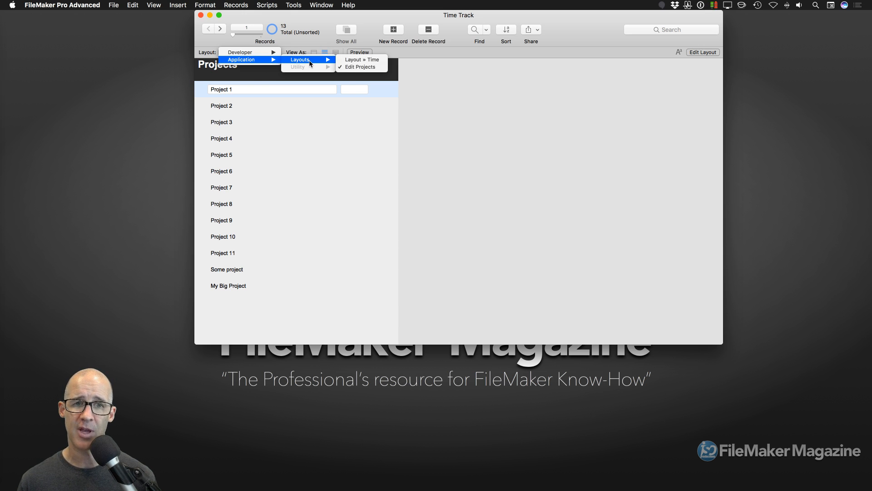
click(363, 60)
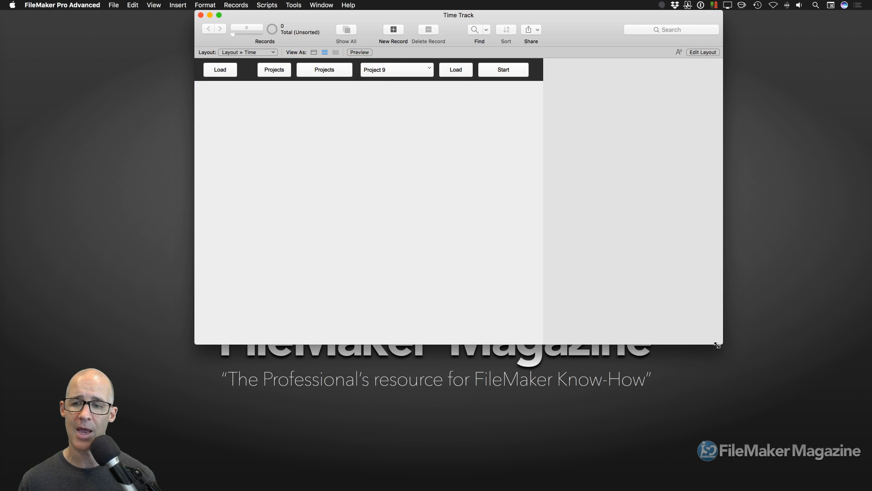
drag(720, 345, 570, 369)
drag(409, 22, 494, 38)
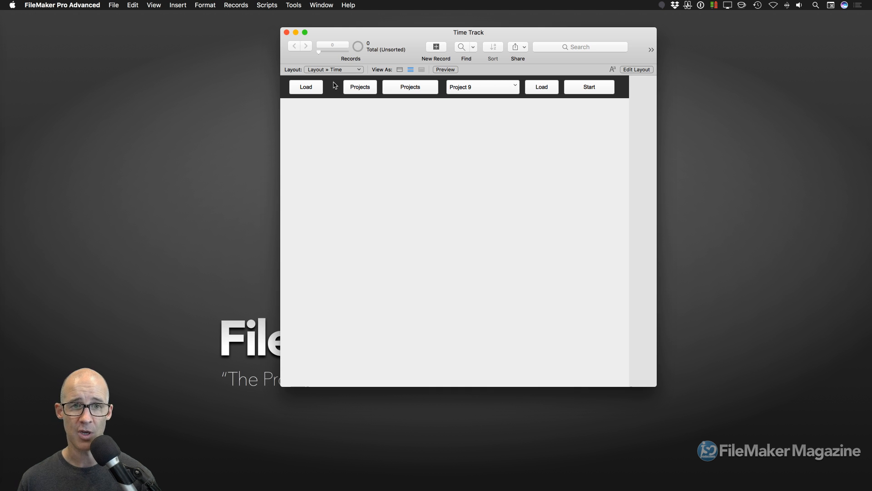
On Layout » Time, make the narrower Projects button's card-style New Window action use the Edit Projects layout
key(super+l)
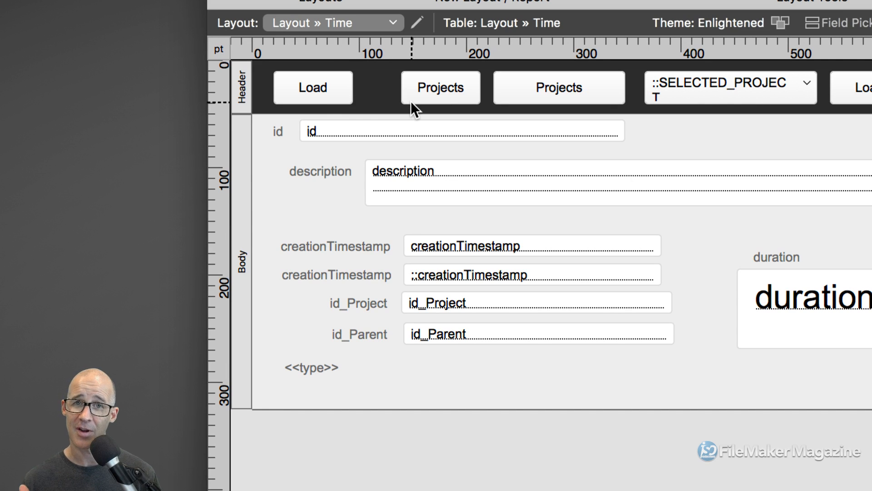
click(435, 86)
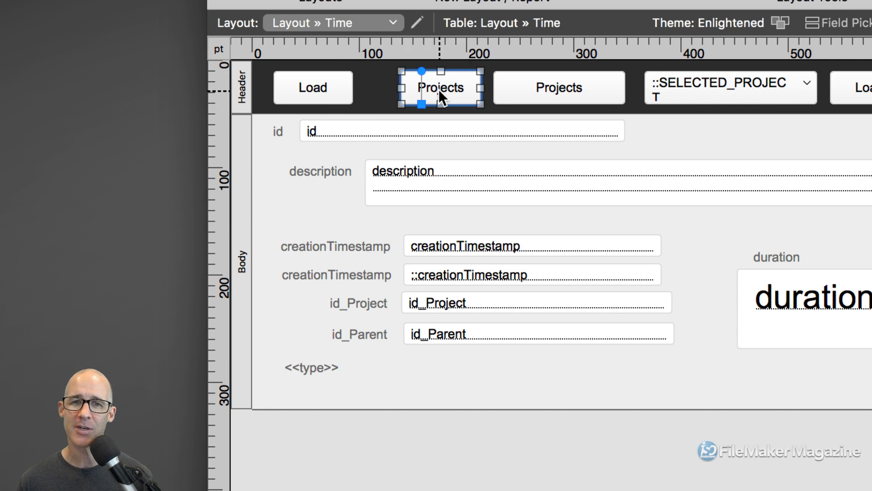
double_click(438, 89)
drag(629, 90, 576, 87)
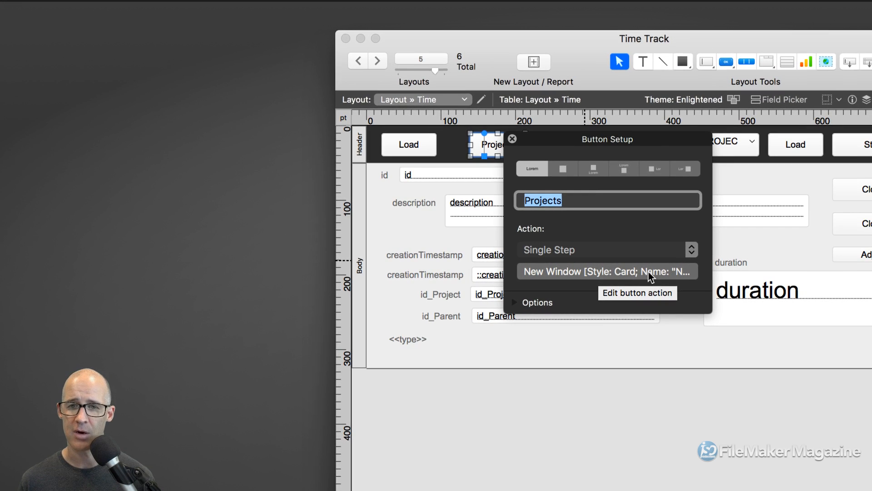
click(647, 271)
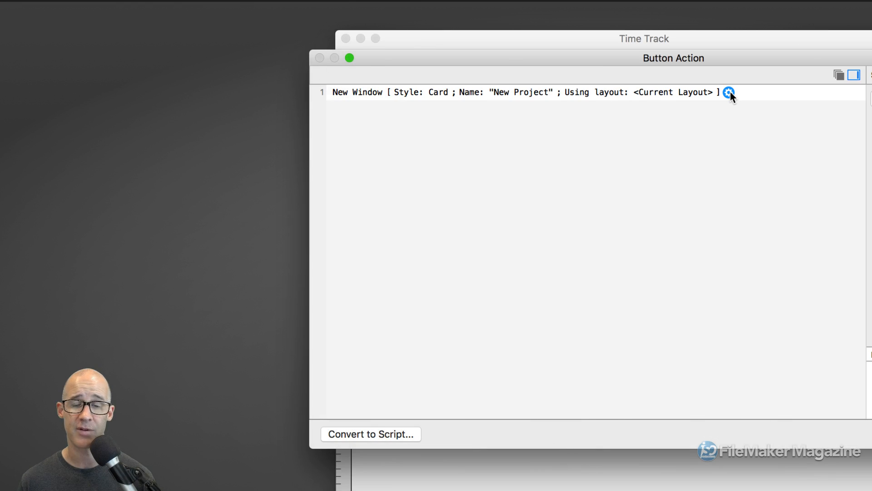
click(728, 93)
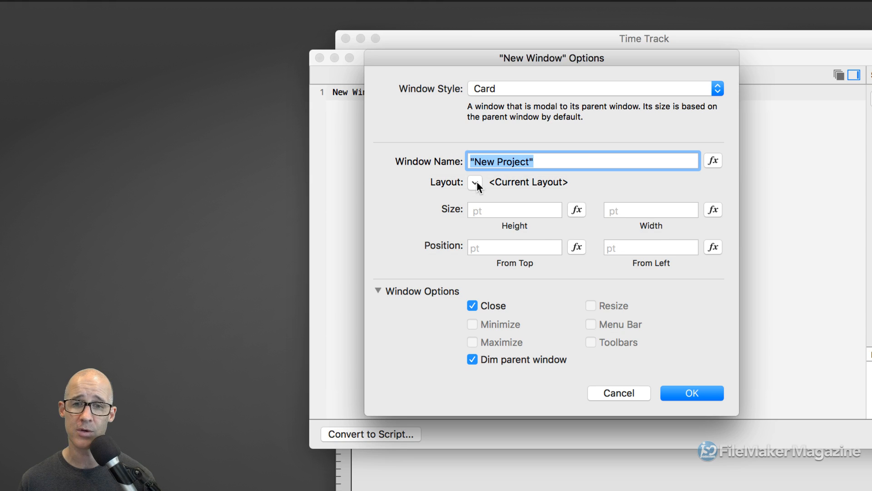
click(475, 182)
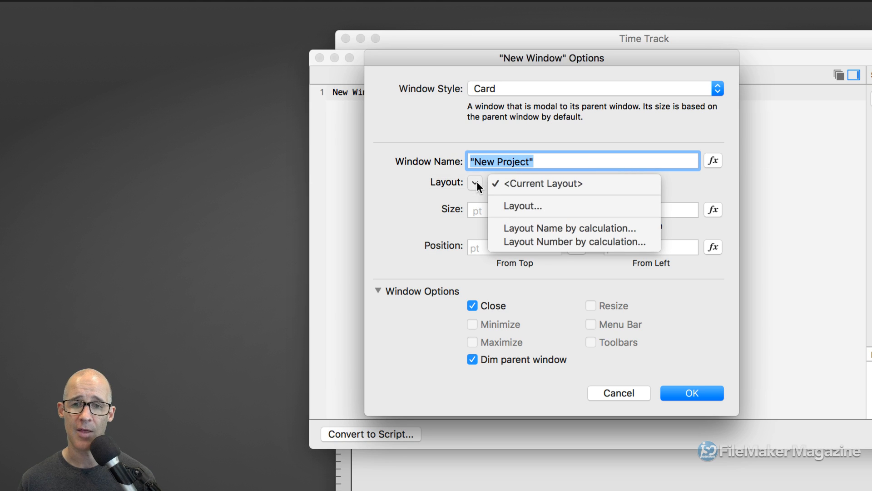
click(505, 206)
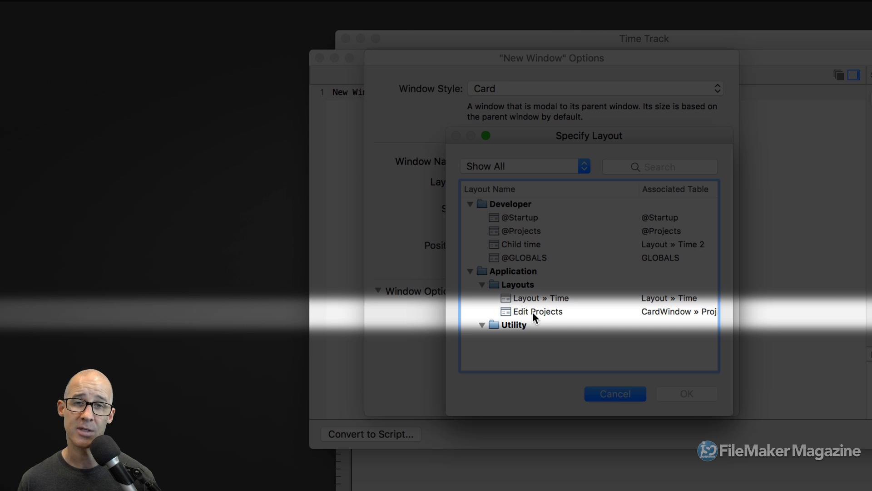
click(532, 312)
click(688, 394)
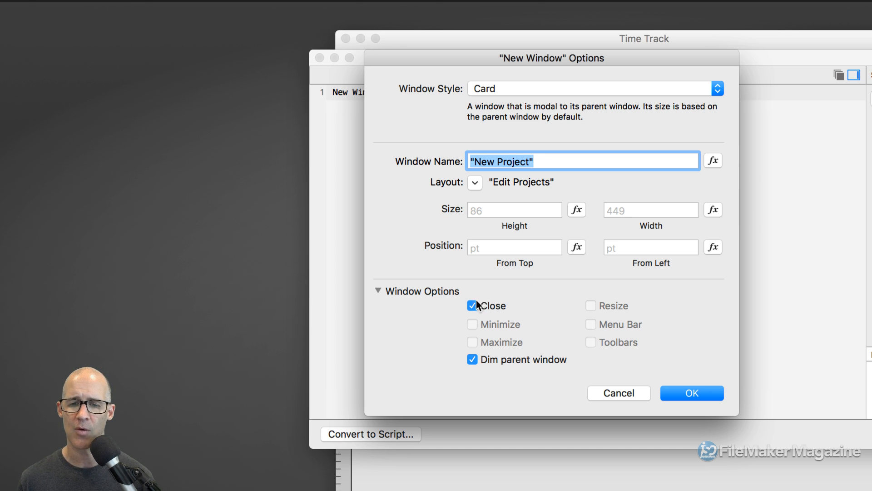
click(700, 394)
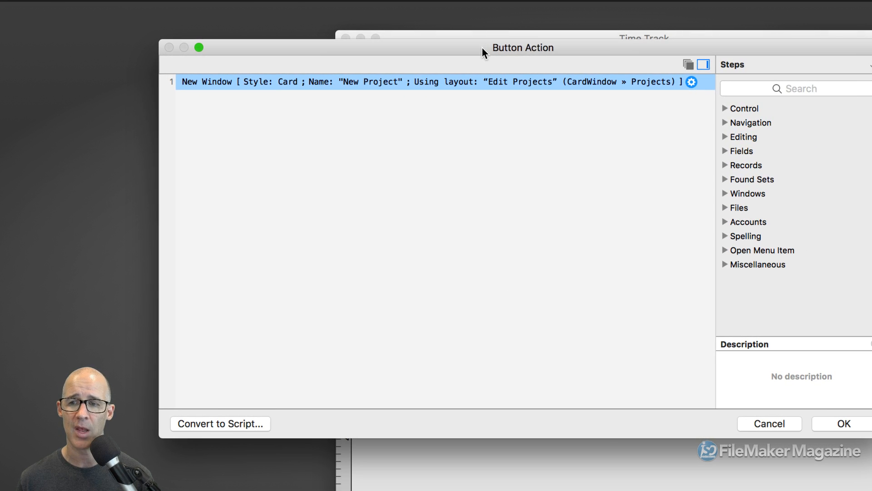
click(836, 421)
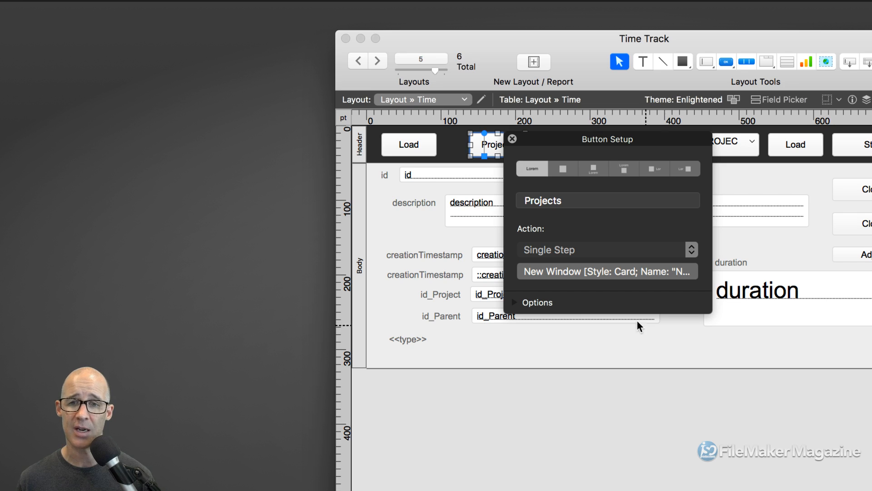
drag(525, 140, 622, 151)
click(626, 148)
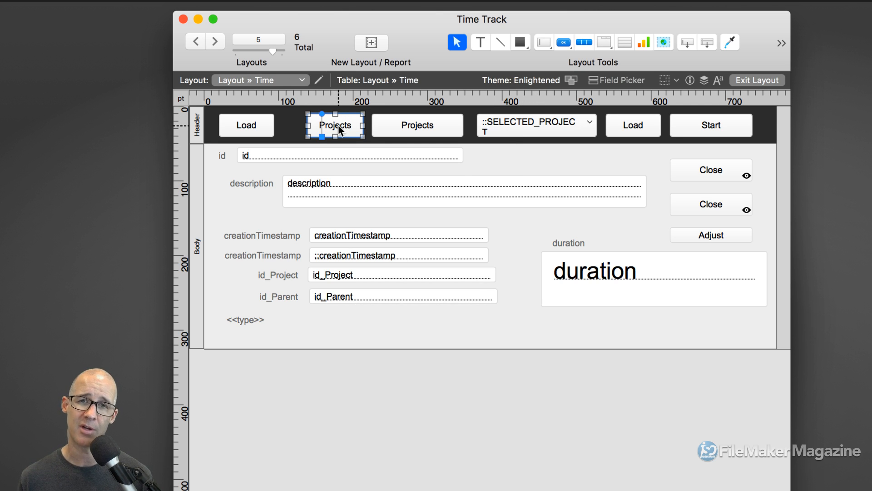
Examine how the Portal All » Projects and CREATE » Projects table occurrences relate to GLOBALS in the relationships graph
key(super+shift+d)
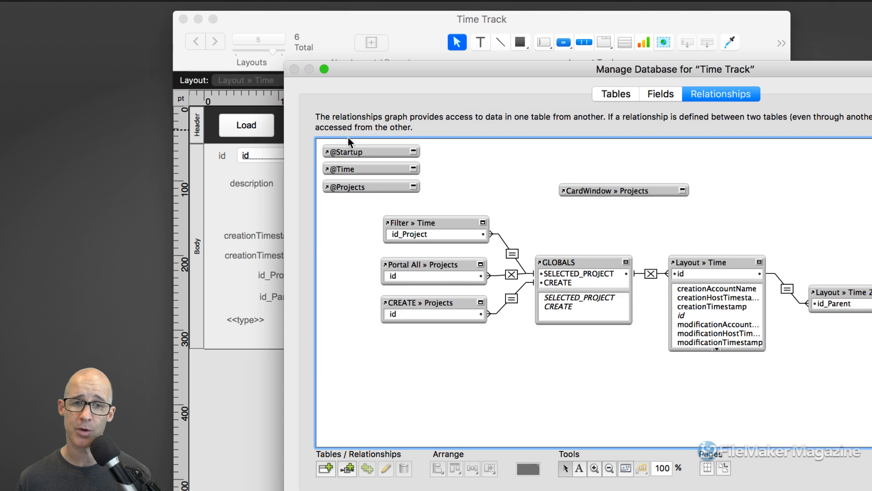
drag(455, 329, 470, 350)
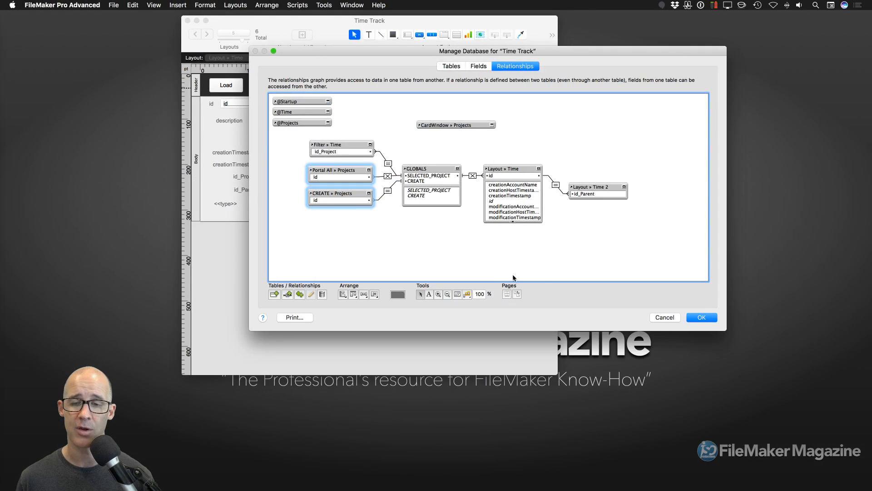
click(699, 319)
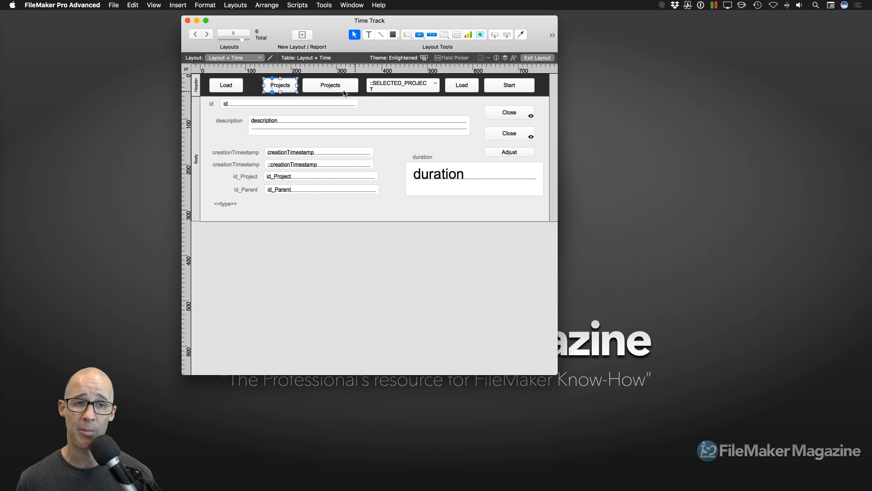
Return to Browse mode and try out the wider Projects button's popover while the time table is empty
key(super+b)
drag(380, 23, 482, 28)
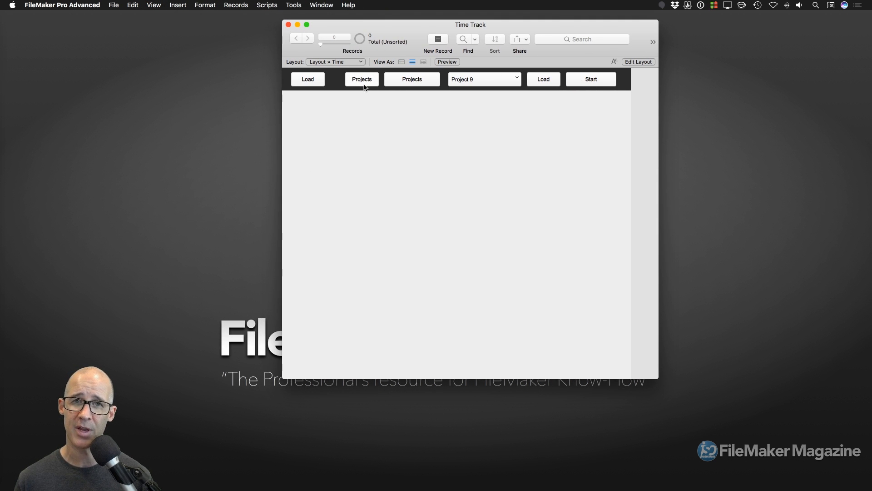
click(416, 81)
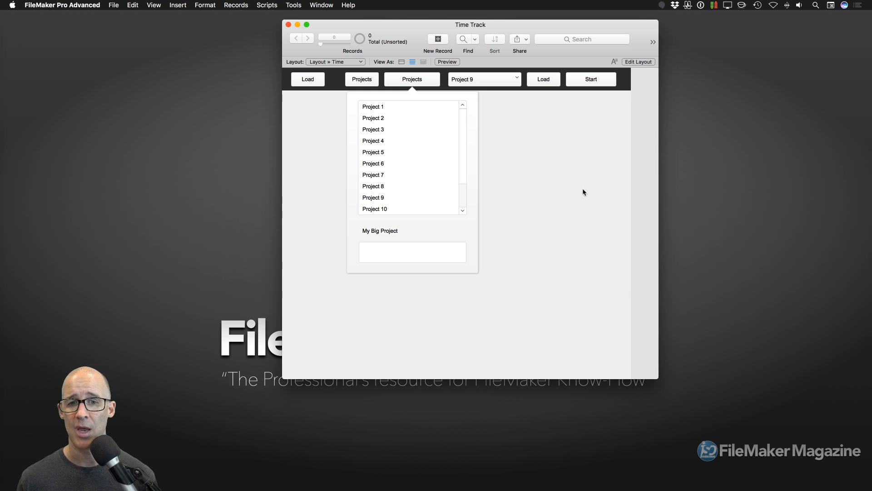
click(519, 176)
click(503, 169)
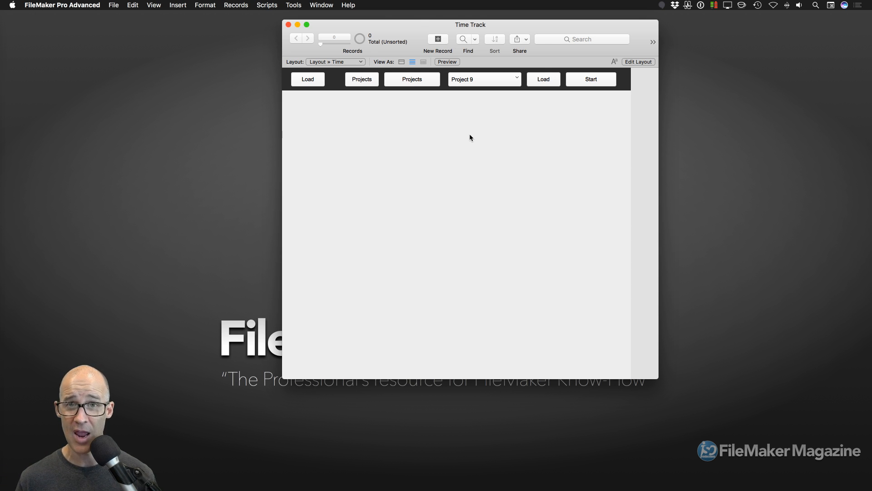
Create a new time record and enter the My Big Project field in the wider Projects button's popover
key(super+n)
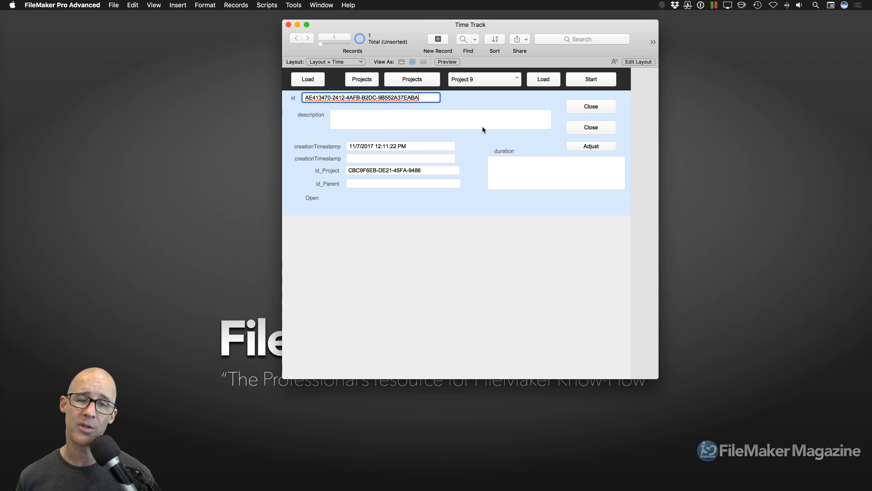
click(411, 82)
click(391, 230)
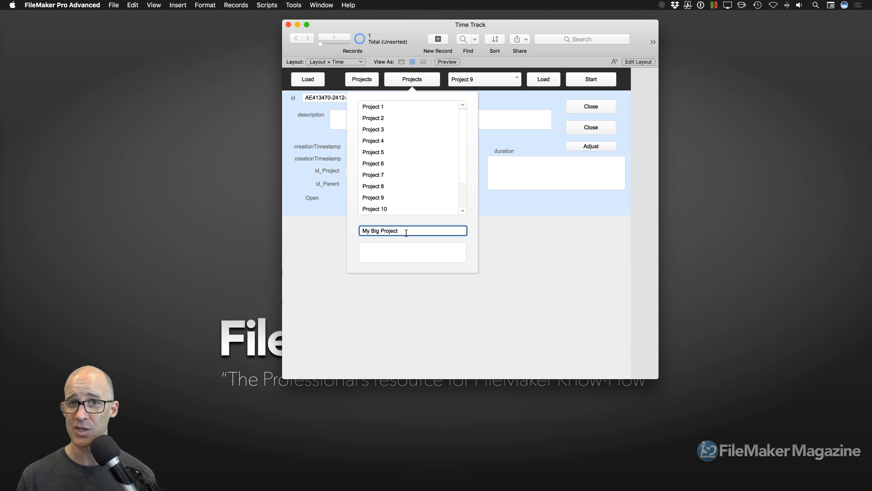
click(491, 142)
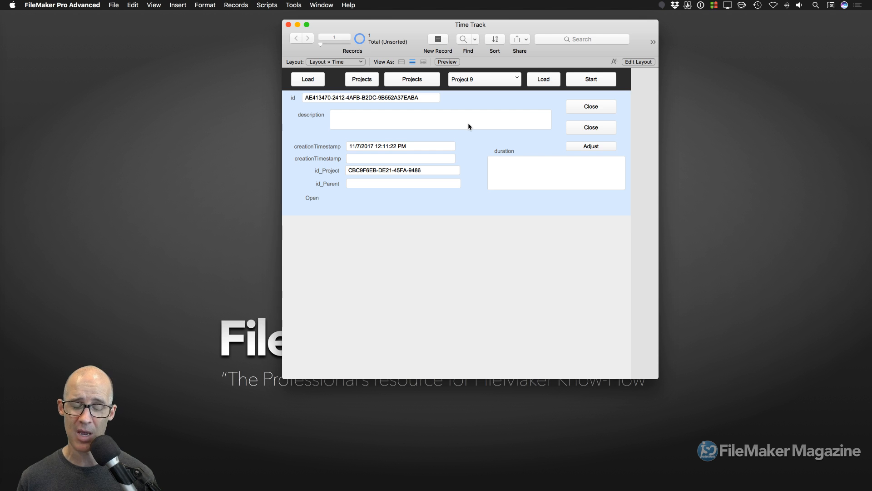
Omit the new time record from the found set
click(232, 6)
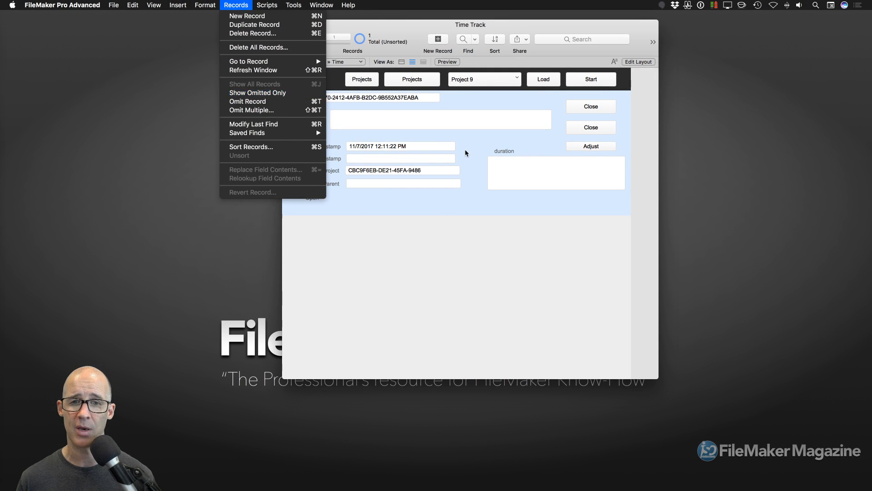
click(603, 179)
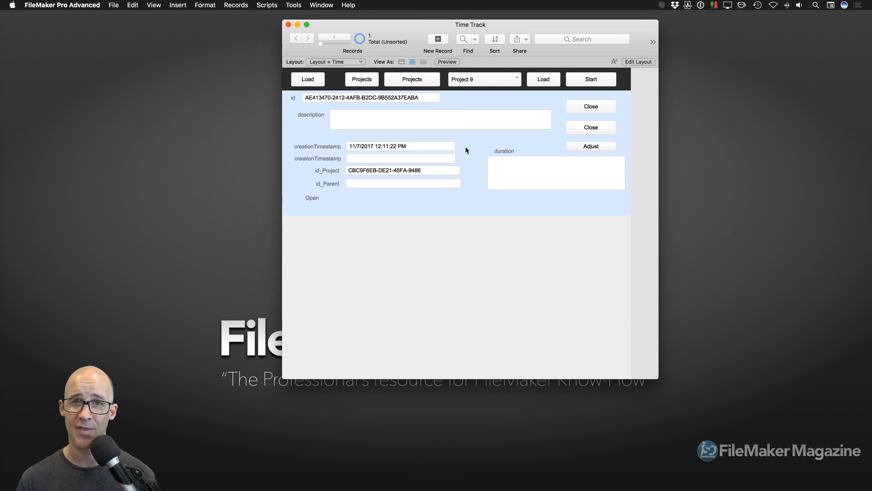
key(super+t)
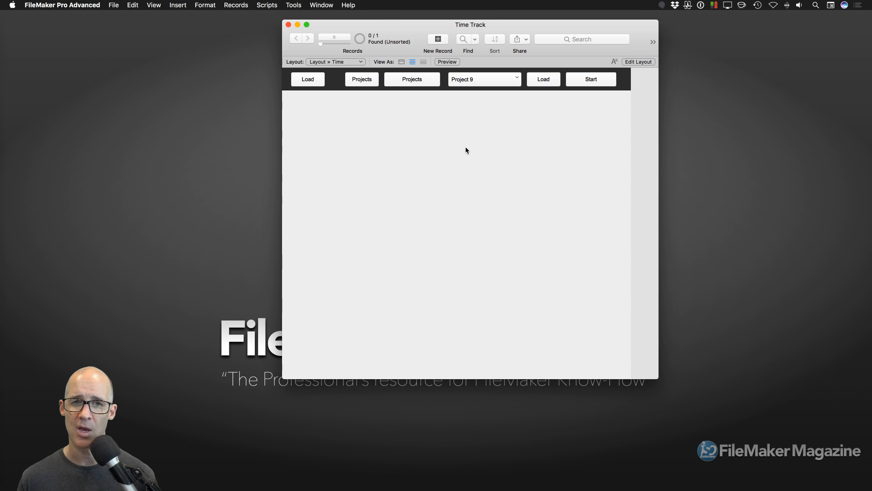
Test the wider Projects button's popover again with the time record omitted from the found set
click(413, 83)
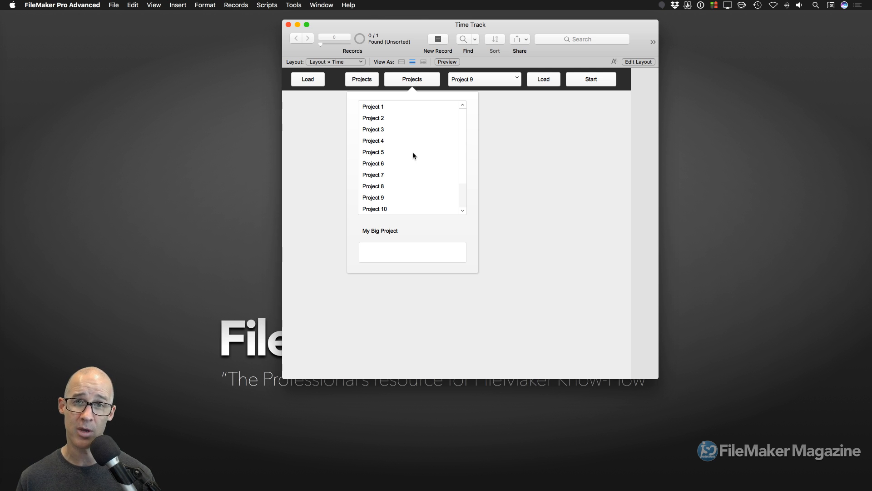
click(517, 149)
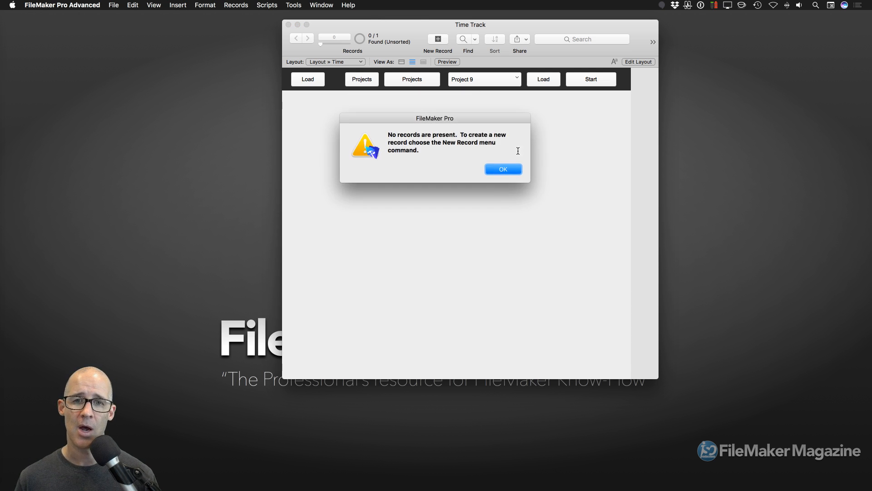
click(504, 170)
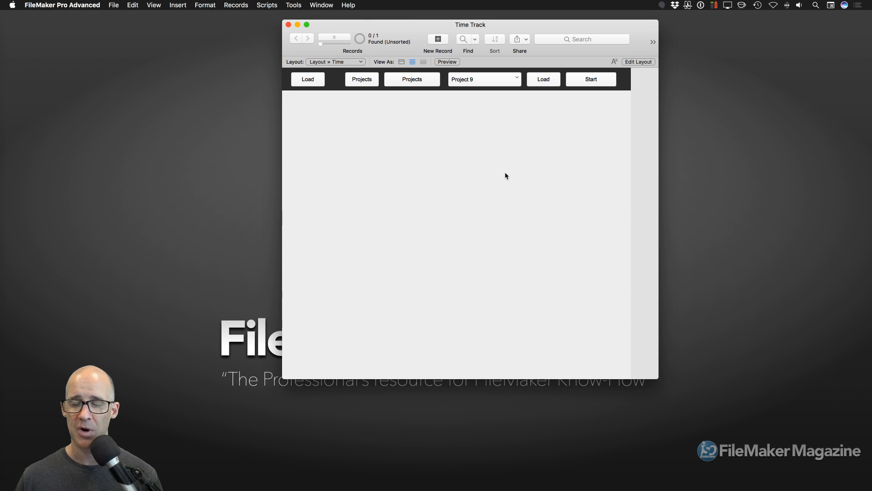
Open the projects card window from the narrower Projects button, look through its project list, and close the card
click(366, 81)
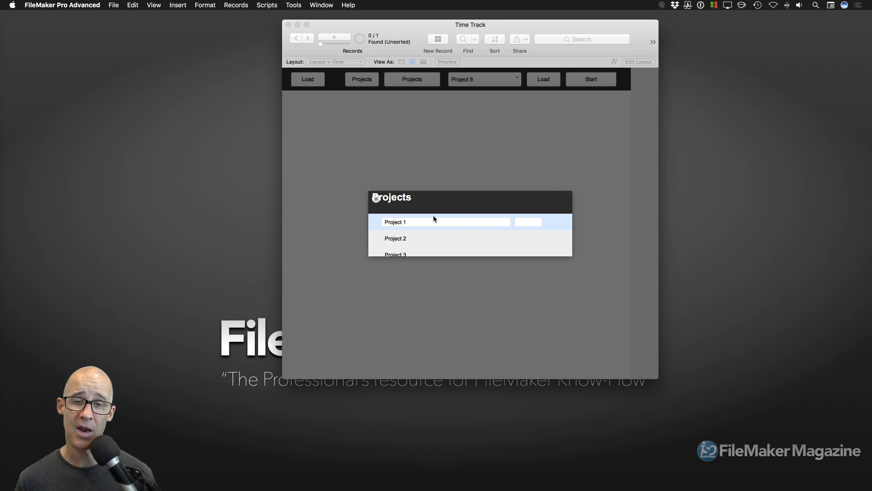
scroll(446, 236, down, 5)
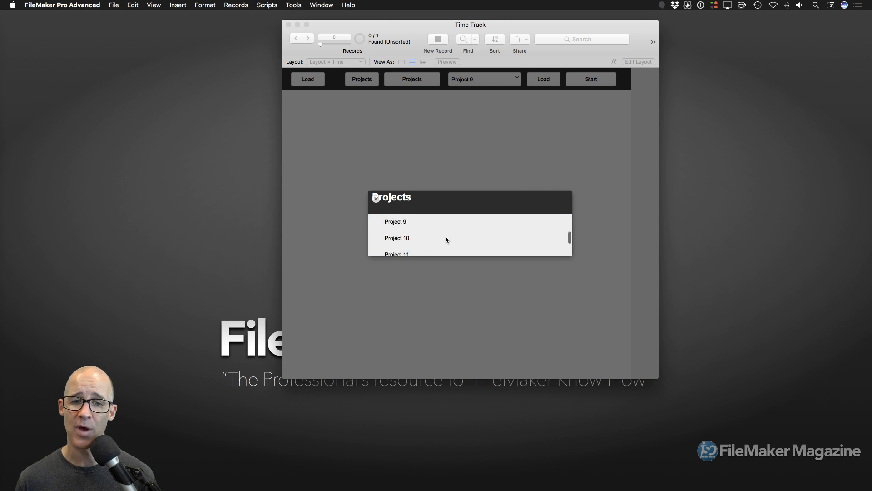
scroll(446, 236, up, 5)
scroll(443, 241, down, 2)
scroll(442, 241, up, 2)
scroll(444, 245, down, 5)
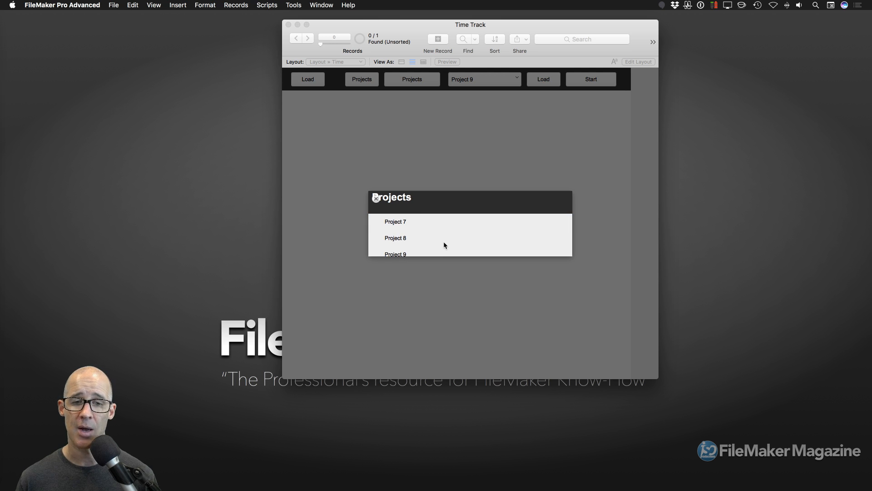
scroll(444, 245, up, 1)
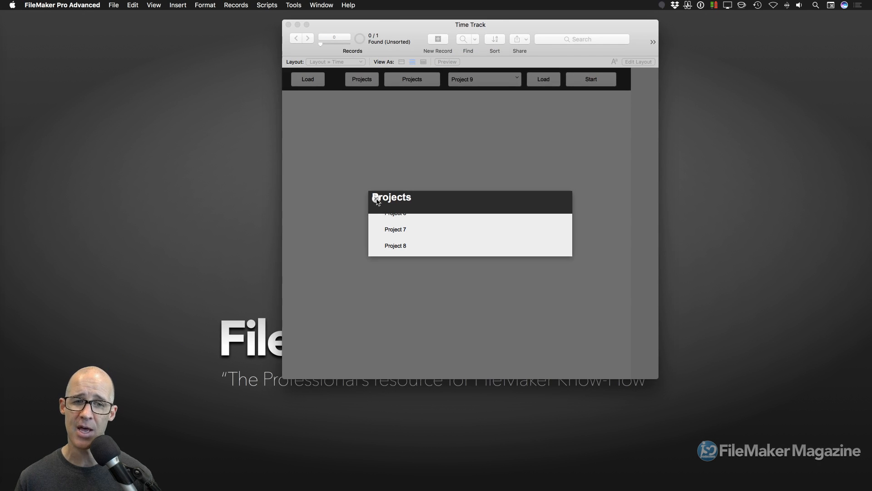
click(377, 198)
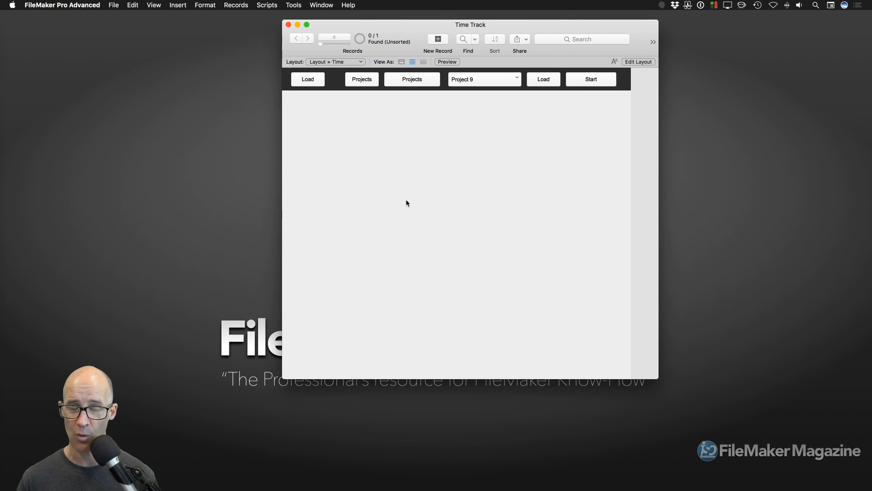
Open the Edit Projects layout in its own window, shrink and reposition the window, and enter Layout mode
key(super+shift+l)
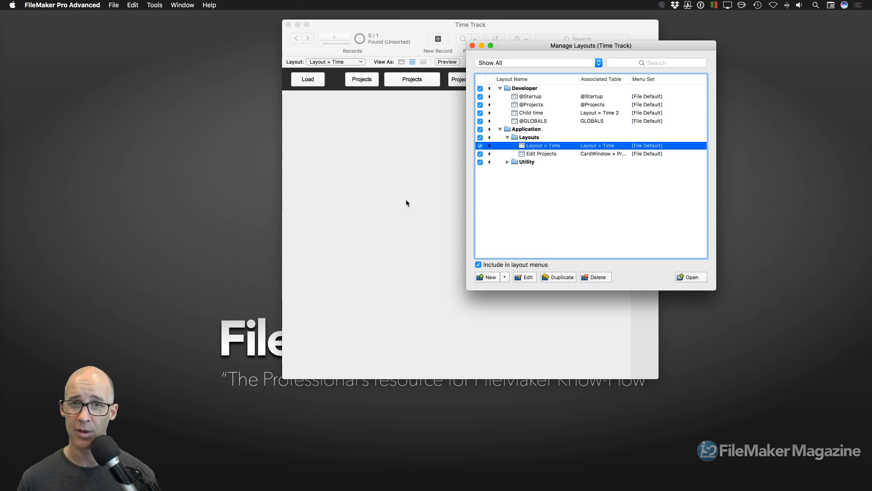
click(552, 154)
click(697, 277)
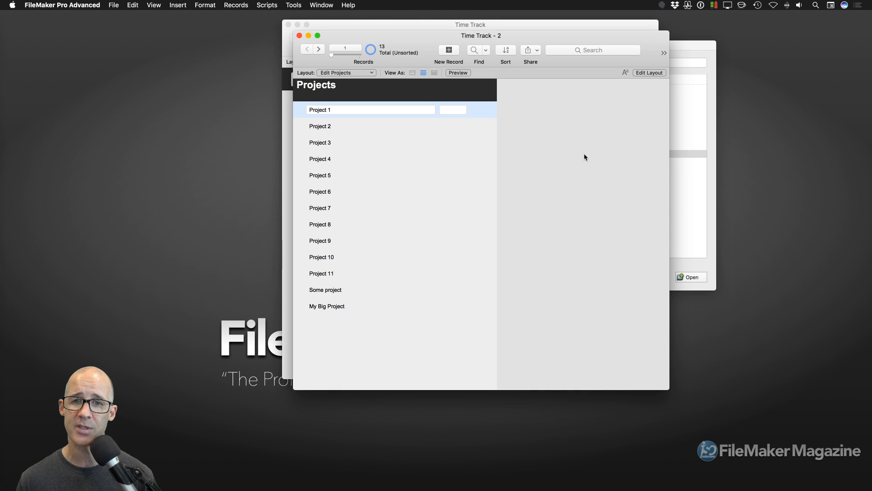
drag(668, 388, 591, 212)
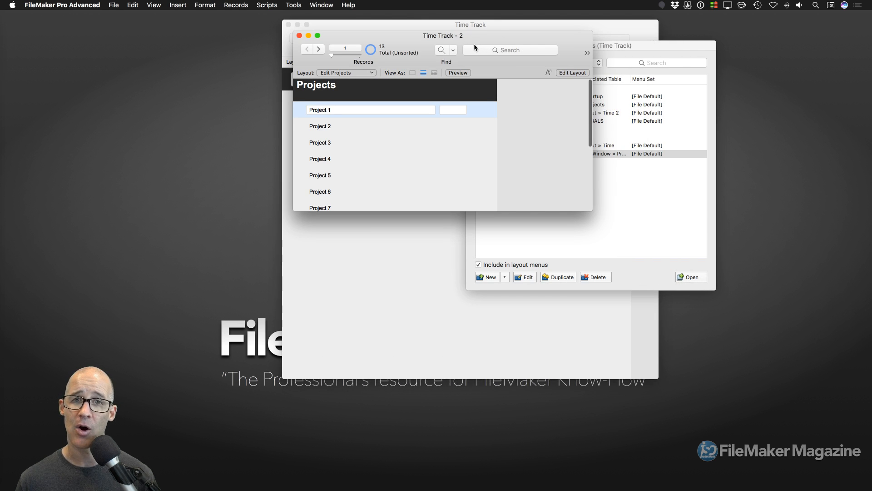
drag(457, 36, 506, 88)
key(super+l)
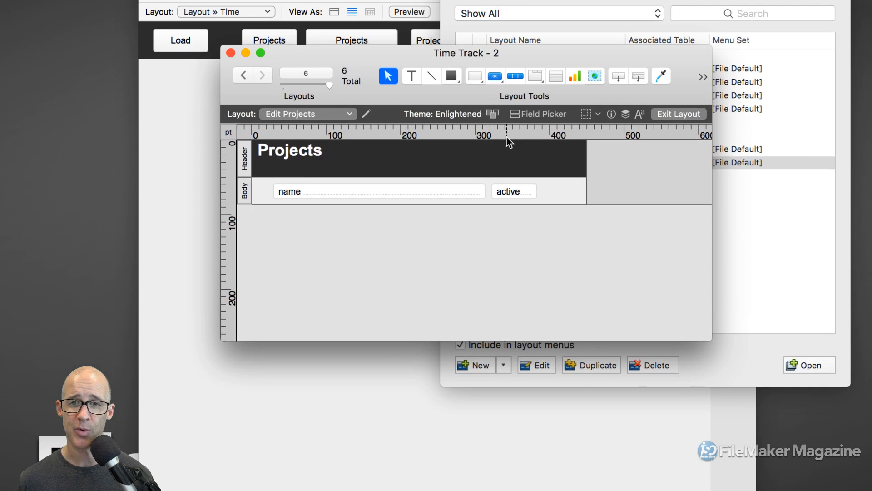
Draw a small icon-only button in the header above the active field and give it the bold plus icon
click(495, 76)
drag(475, 148, 506, 170)
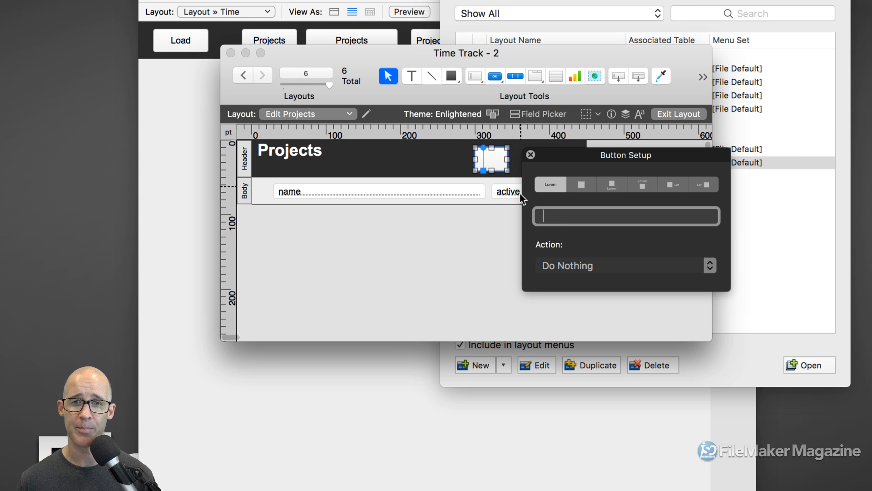
click(583, 186)
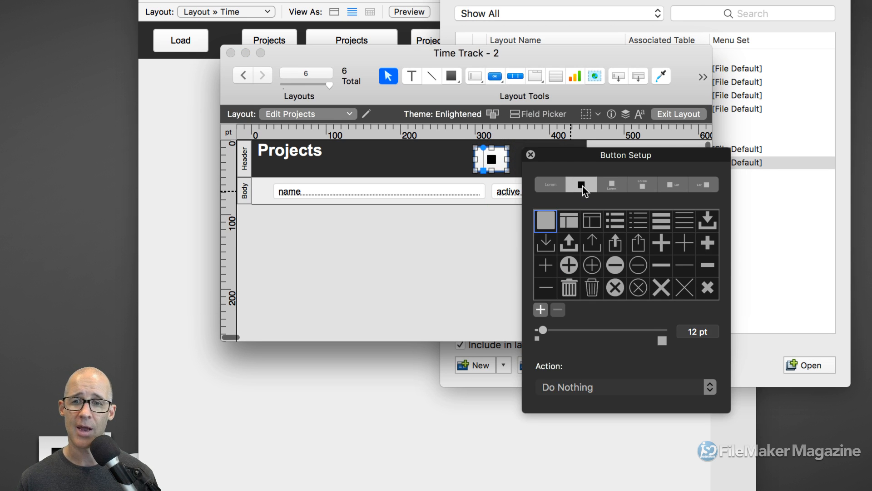
click(707, 244)
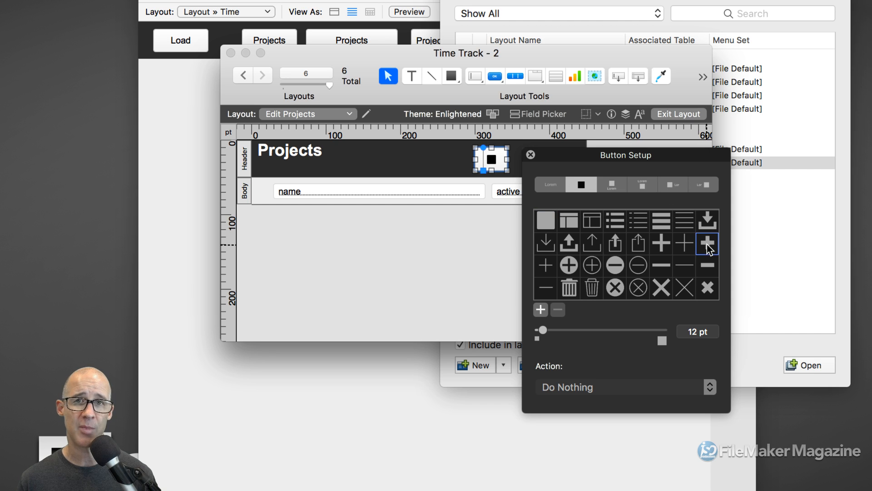
Assign the plus button a single-step action that runs New Record/Request
click(594, 387)
click(598, 409)
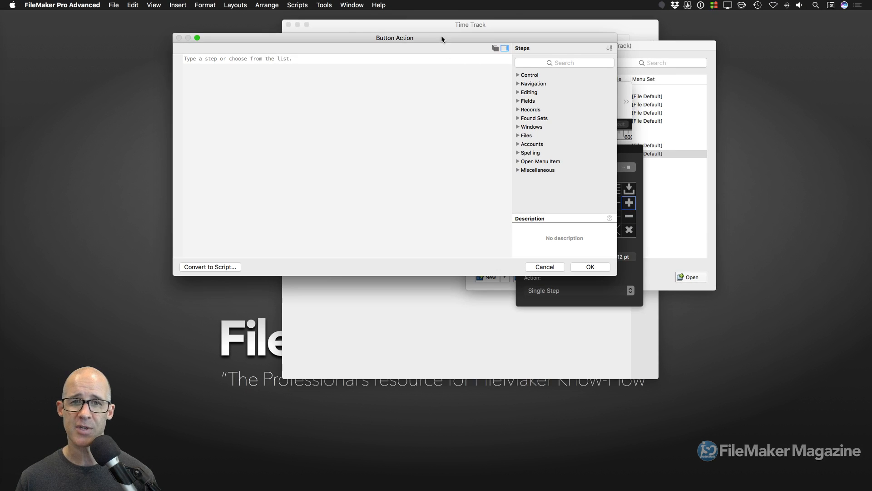
drag(442, 39, 567, 67)
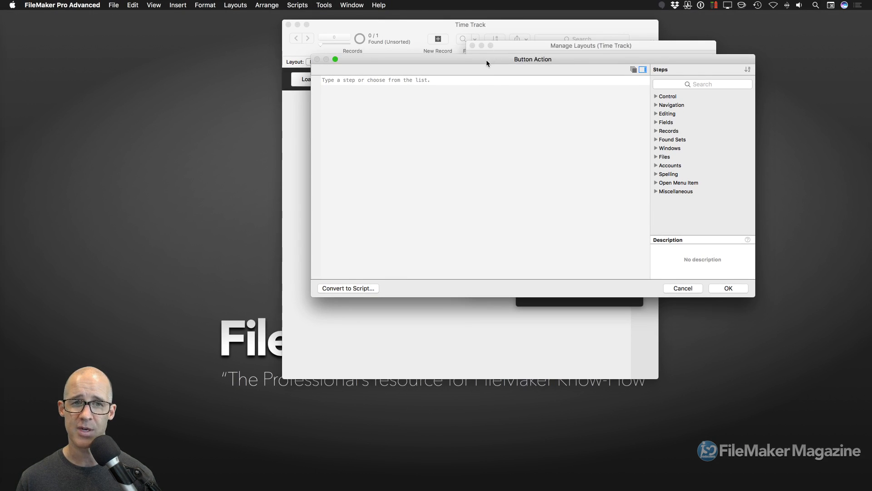
drag(486, 59, 477, 67)
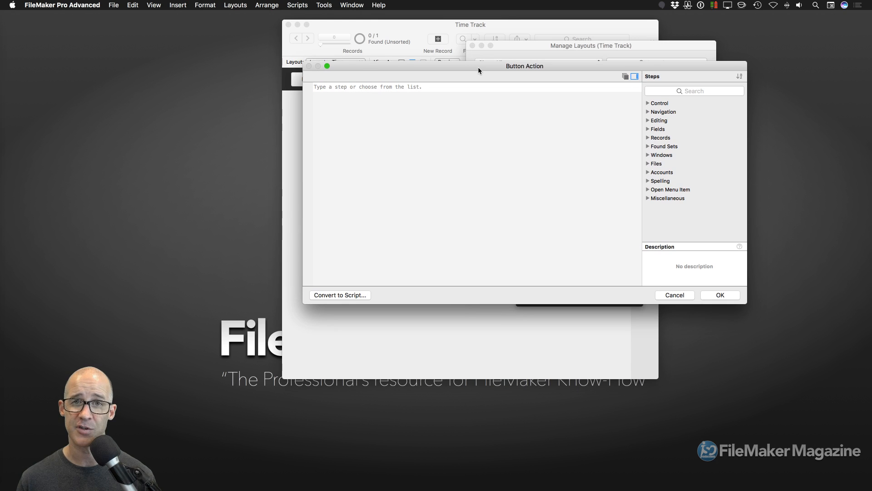
click(447, 89)
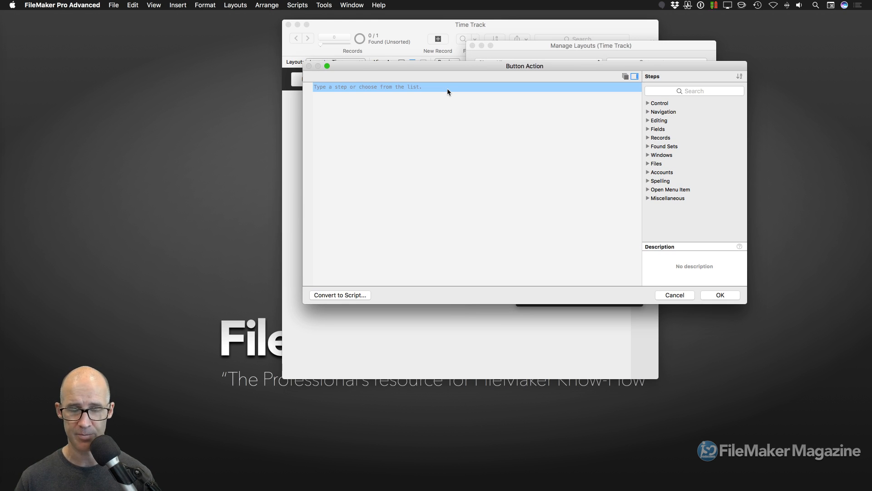
text(new)
key(Down)
key(Return)
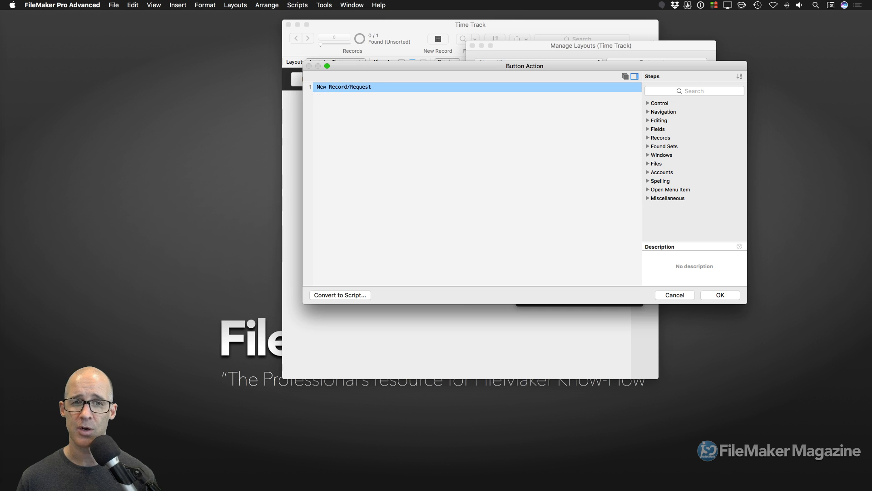
click(720, 294)
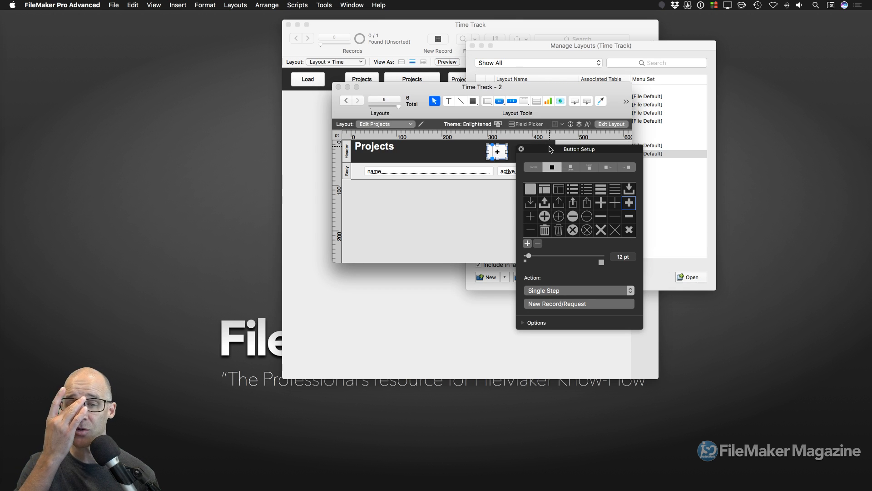
Duplicate the plus button to its right in the header and give the copy the outlined circled X icon at 20 pt
drag(550, 149, 578, 123)
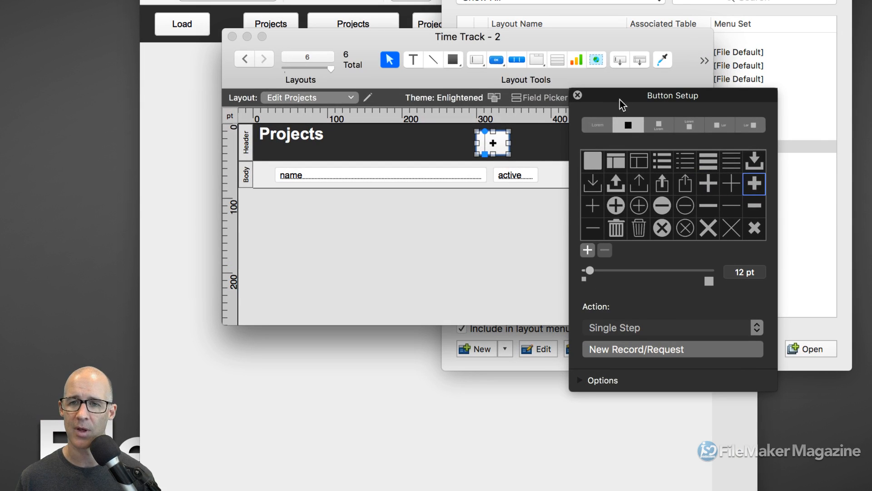
drag(574, 125, 644, 114)
drag(495, 145, 545, 144)
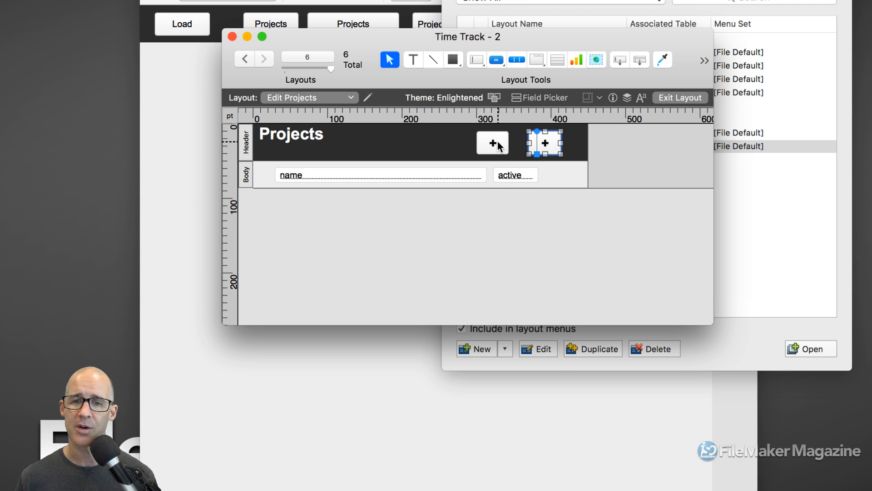
double_click(556, 145)
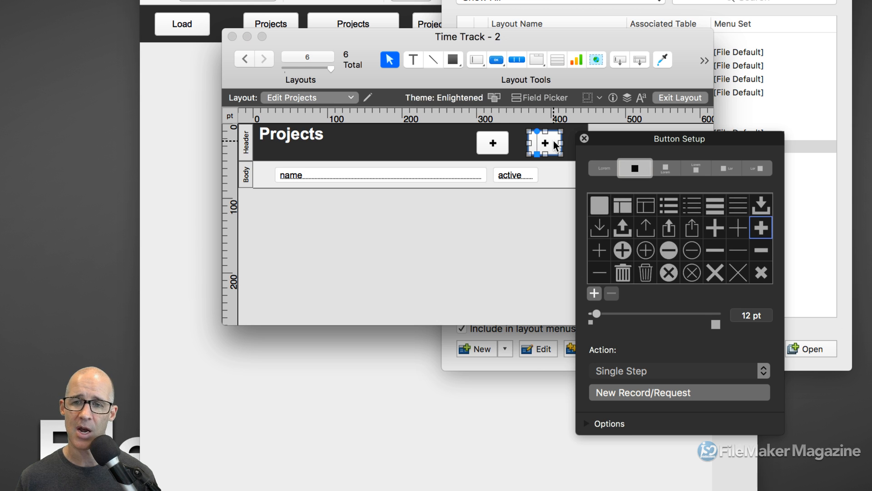
drag(640, 139, 661, 132)
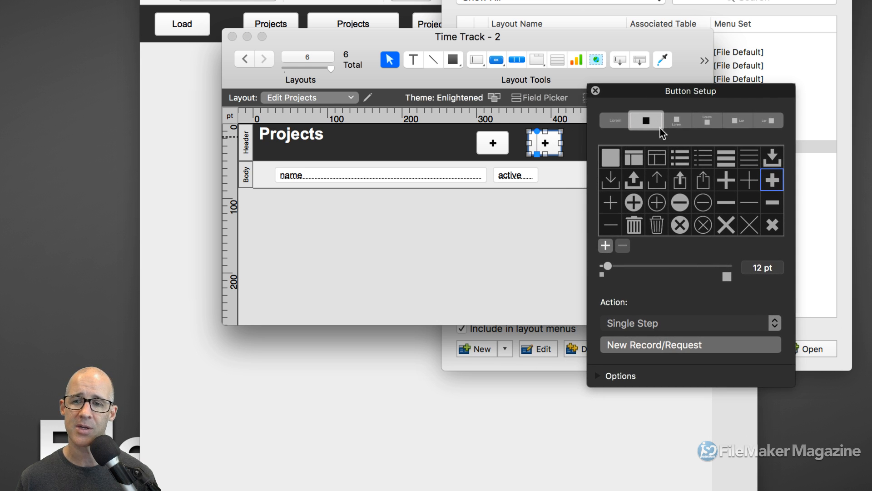
click(704, 225)
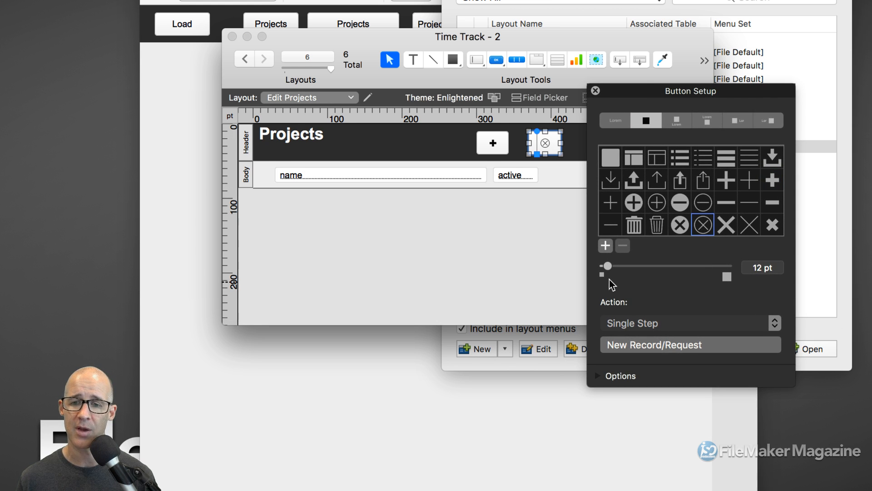
drag(607, 267, 616, 268)
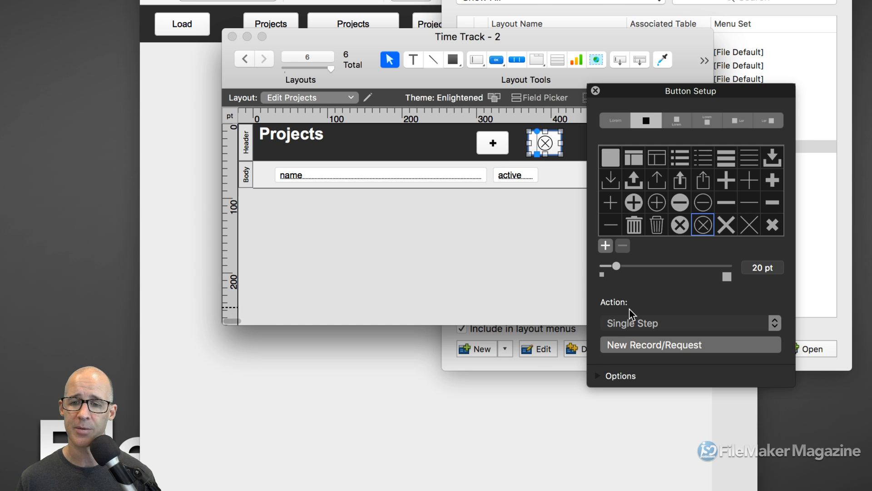
Replace the circled X button's action with Close Window [Current Window] and close the button setup
click(649, 345)
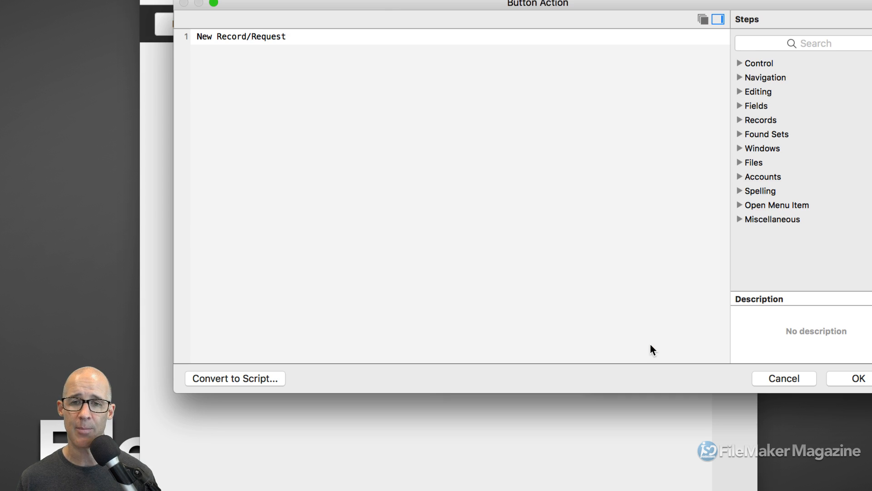
click(365, 37)
key(BackSpace)
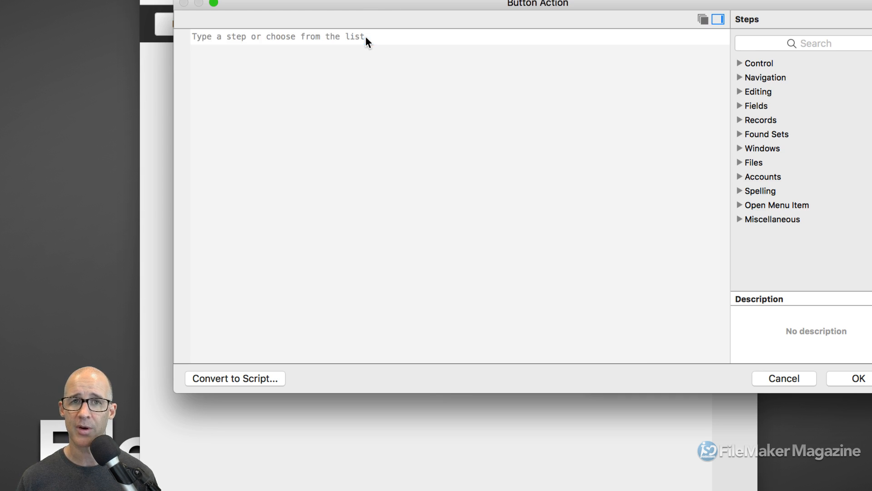
text(close)
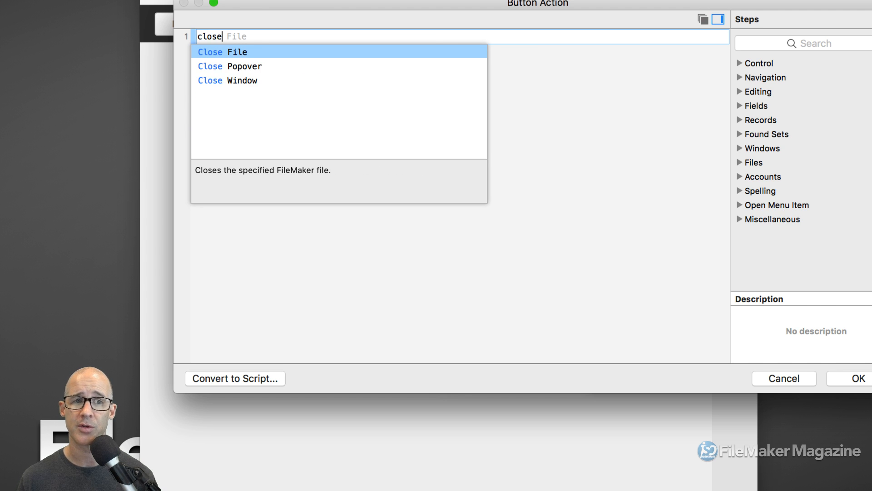
key(Down)
key(Down)
key(Return)
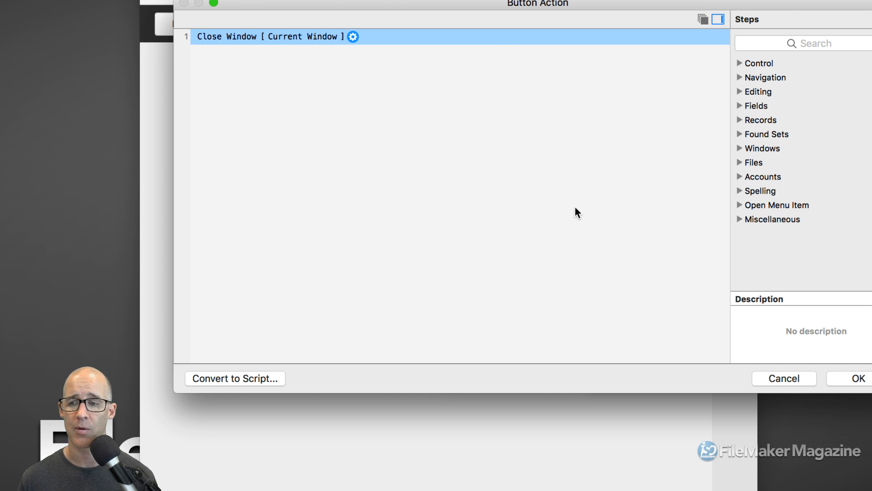
click(845, 380)
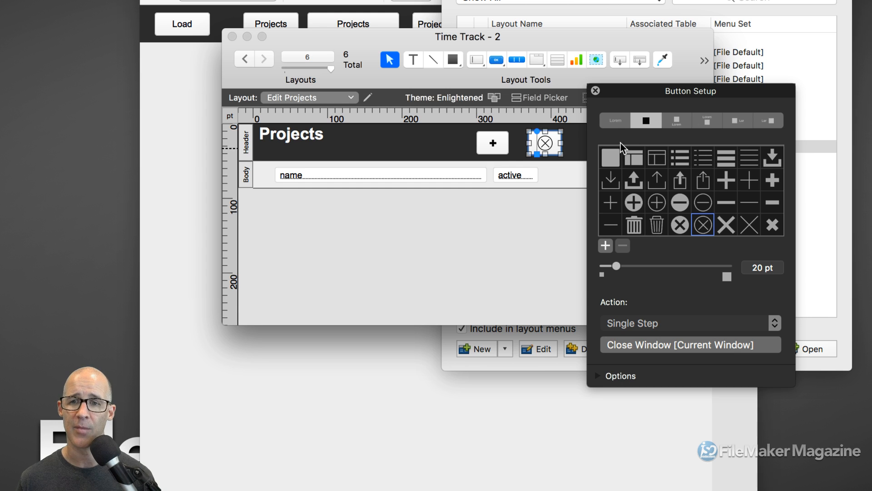
click(595, 90)
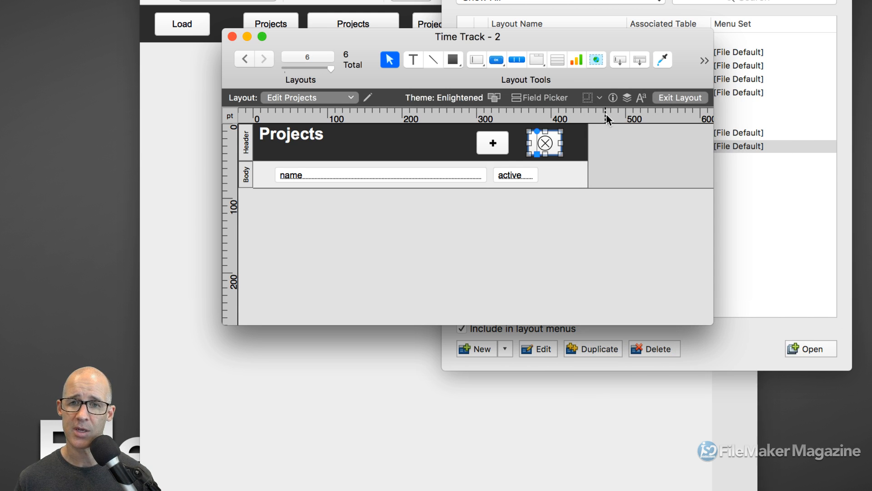
Open the Inspector beside the layout and set the circled X button's normal-state fill to None
key(super+i)
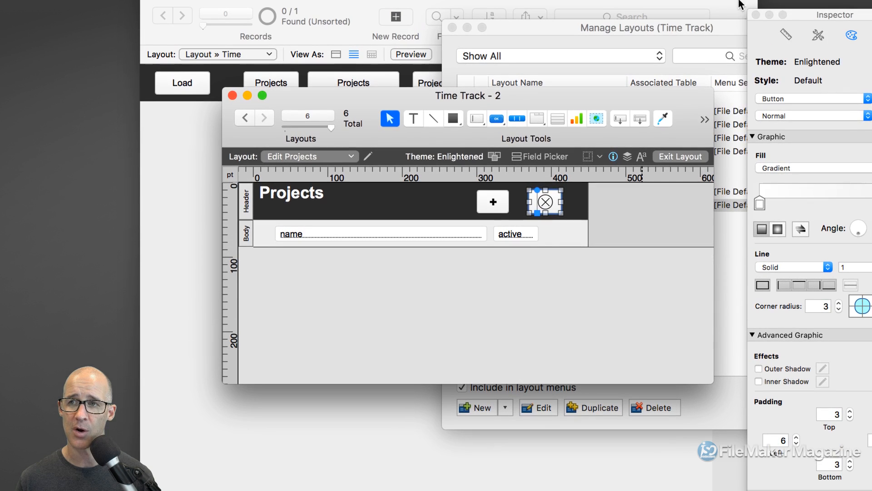
drag(794, 15, 627, 73)
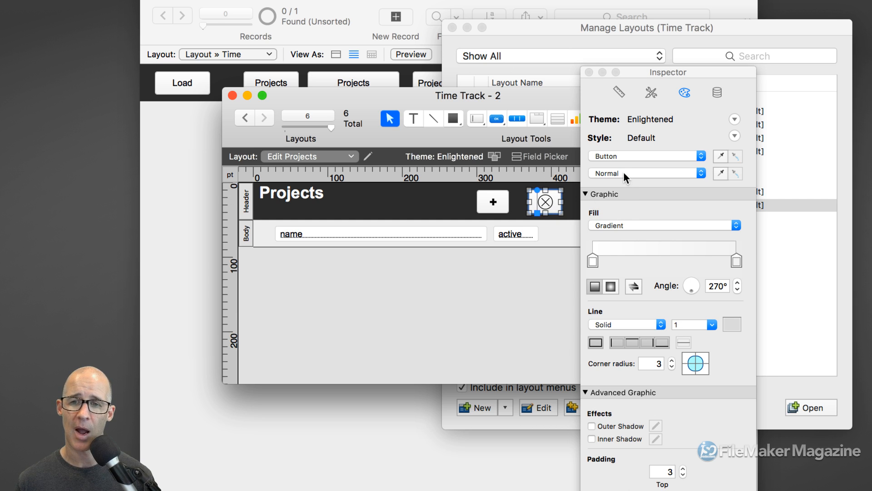
click(620, 224)
click(620, 206)
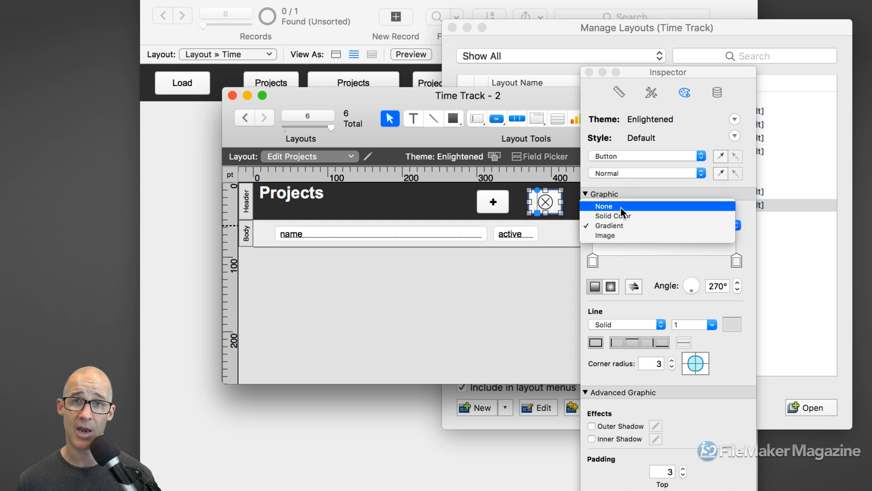
Set the icon part of the circled X button to a solid white fill
click(620, 60)
click(623, 68)
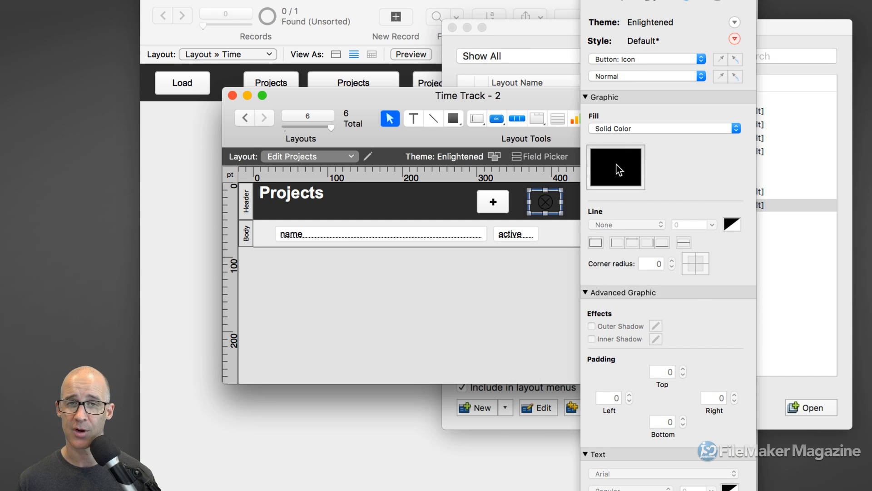
click(617, 173)
click(661, 240)
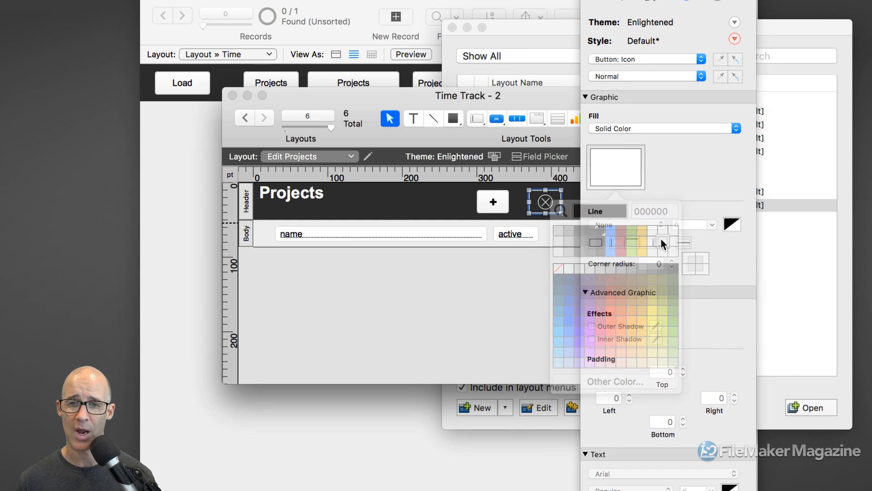
Remove the outline of the circled X button by setting the button part's normal-state line to None
click(619, 59)
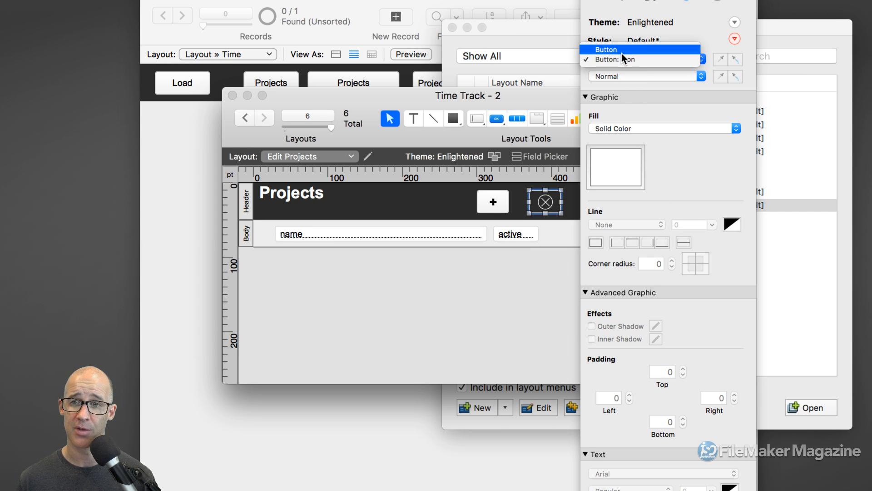
click(620, 53)
click(623, 164)
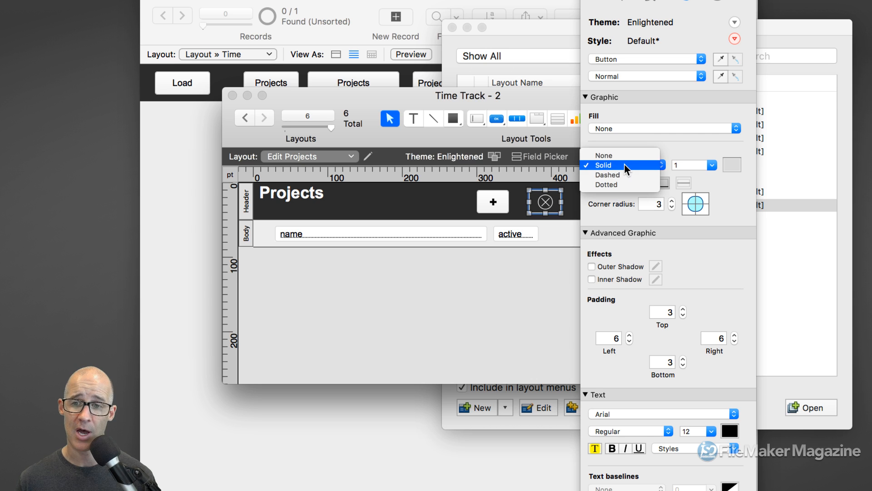
click(626, 157)
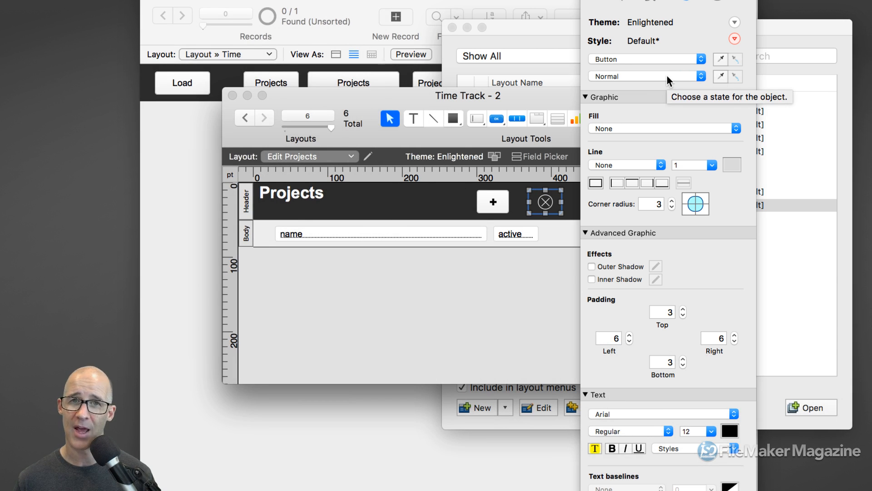
Copy the circled X button's Normal state style and paste it onto the Hover, Pressed and In Focus states
click(666, 75)
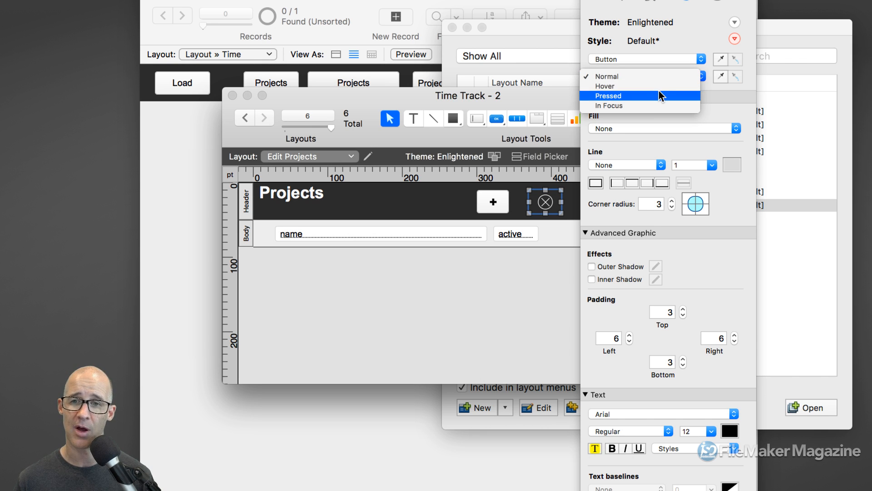
click(691, 76)
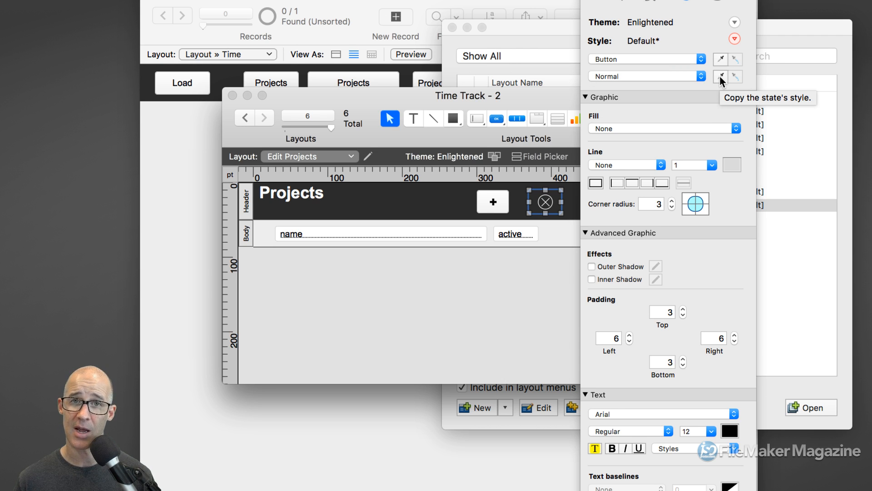
click(720, 77)
click(701, 77)
click(669, 85)
click(734, 77)
click(687, 76)
click(687, 86)
click(735, 77)
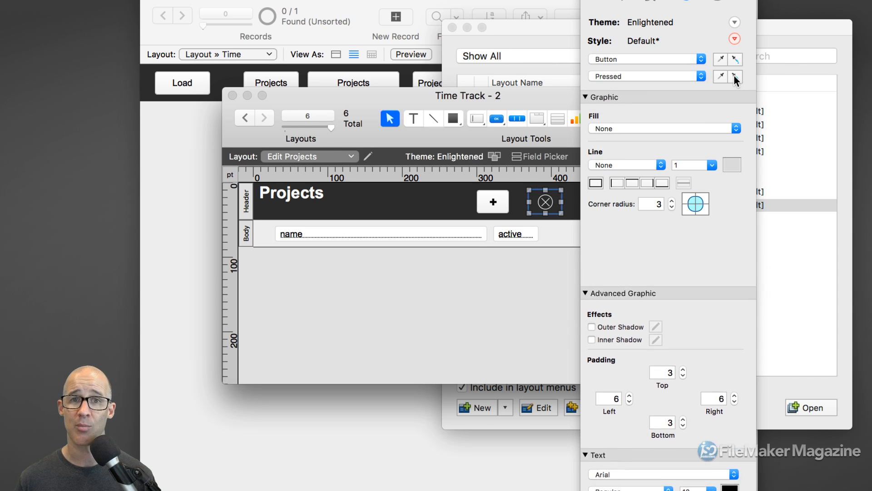
click(685, 76)
click(683, 85)
click(734, 77)
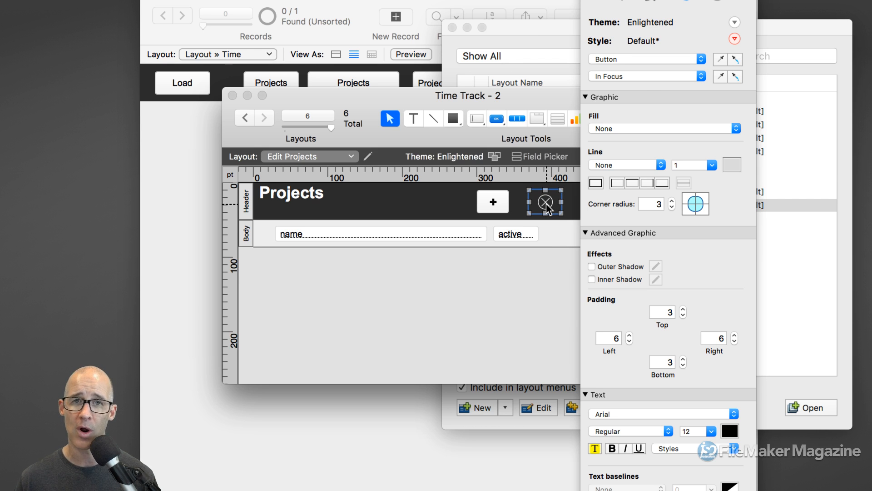
Set the icon part of the circled X button to a solid orange fill in its Normal state
click(643, 76)
click(625, 66)
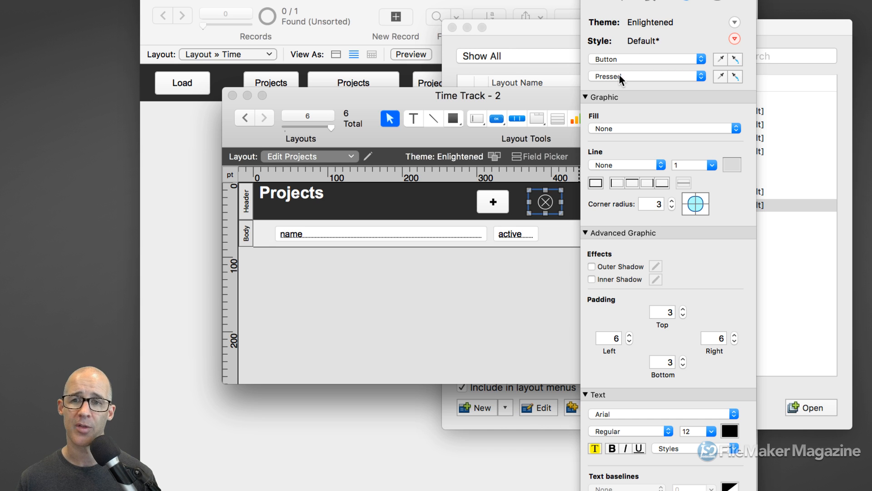
click(628, 58)
click(633, 69)
click(620, 160)
click(641, 240)
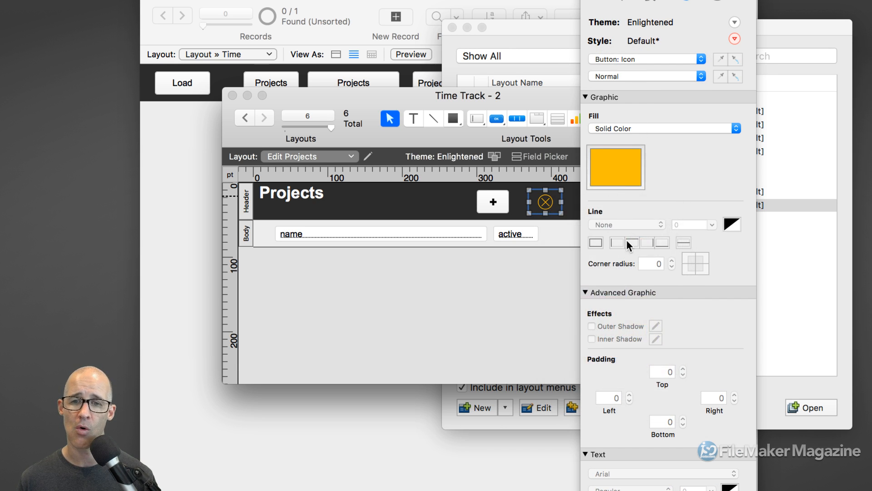
Close the Inspector and enlarge the plus icon on the header's new-record button
click(510, 274)
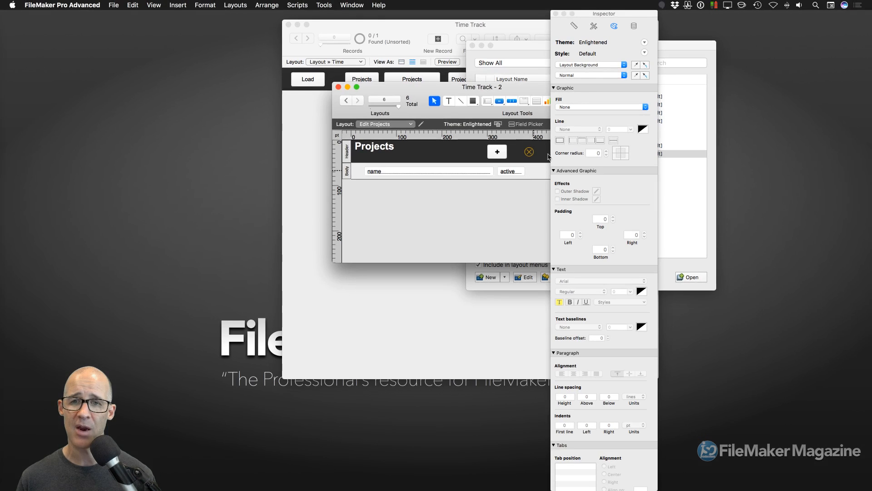
click(556, 13)
drag(511, 112, 554, 111)
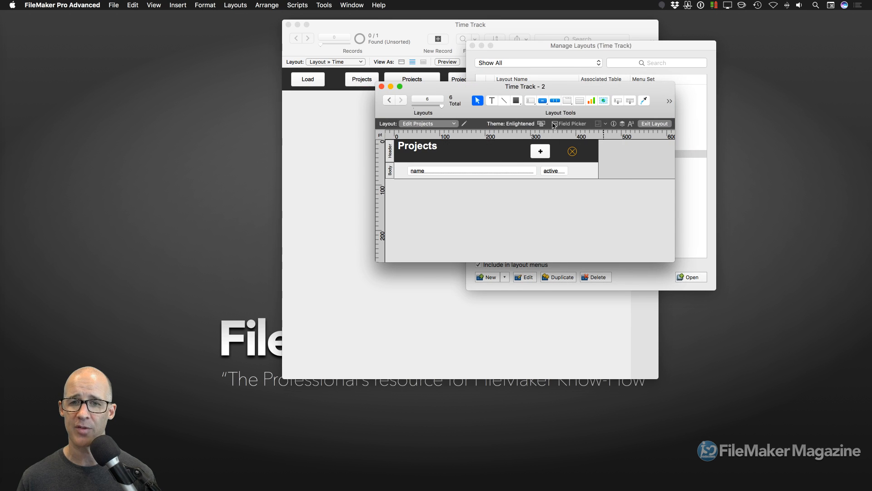
double_click(541, 151)
drag(572, 256, 577, 256)
click(565, 149)
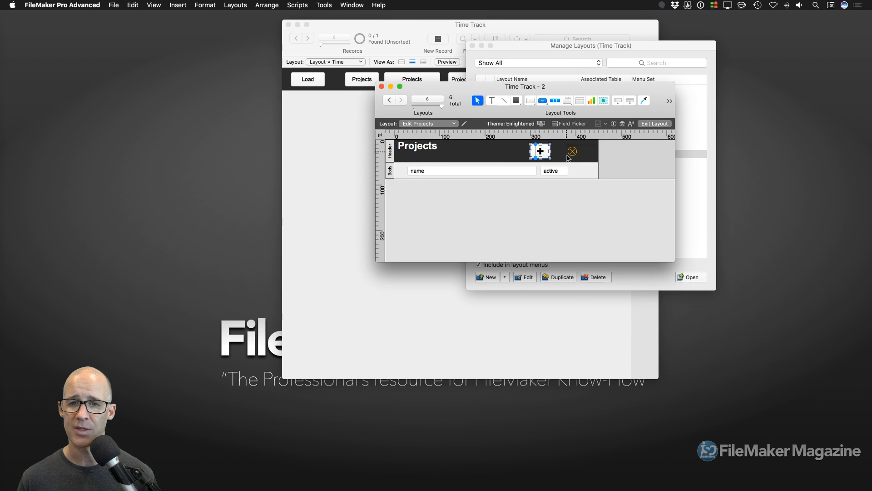
Switch the Edit Projects window to Browse mode and move it aside, closing Manage Layouts
key(super+b)
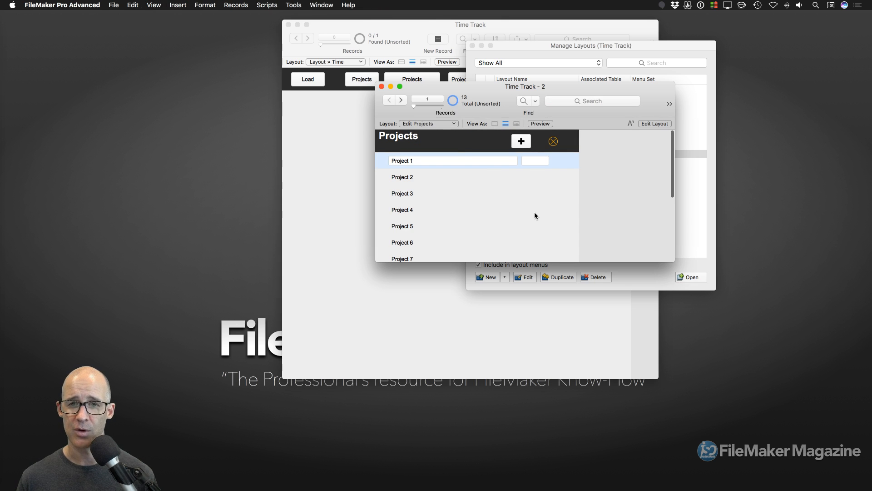
drag(429, 86, 632, 159)
drag(498, 47, 549, 47)
click(522, 46)
Test the projects card window from the main Time Track window and dismiss it with its circled X button
click(460, 135)
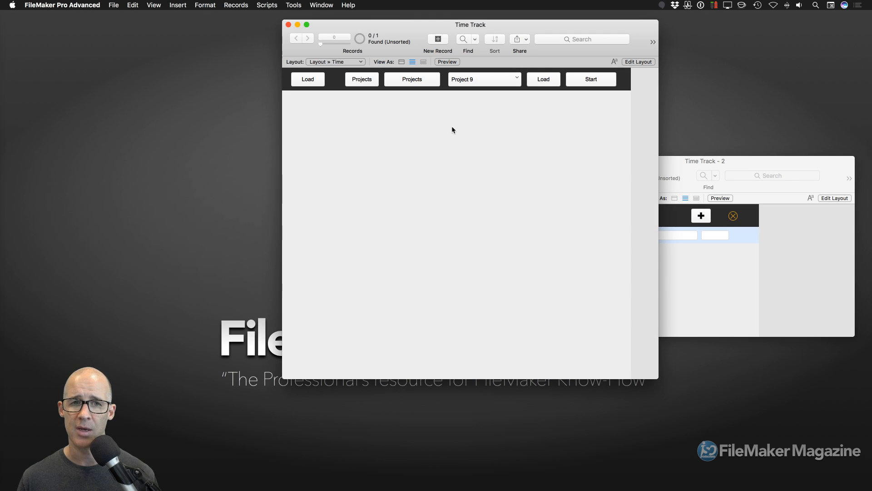
click(372, 82)
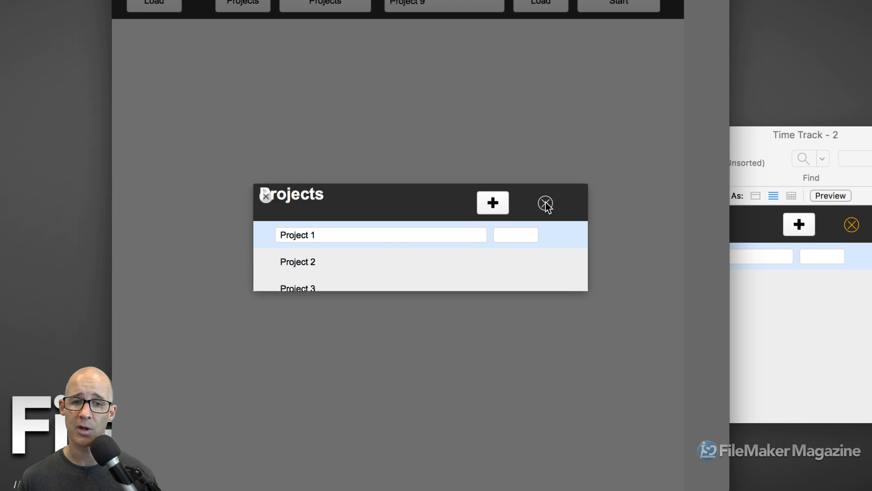
click(545, 204)
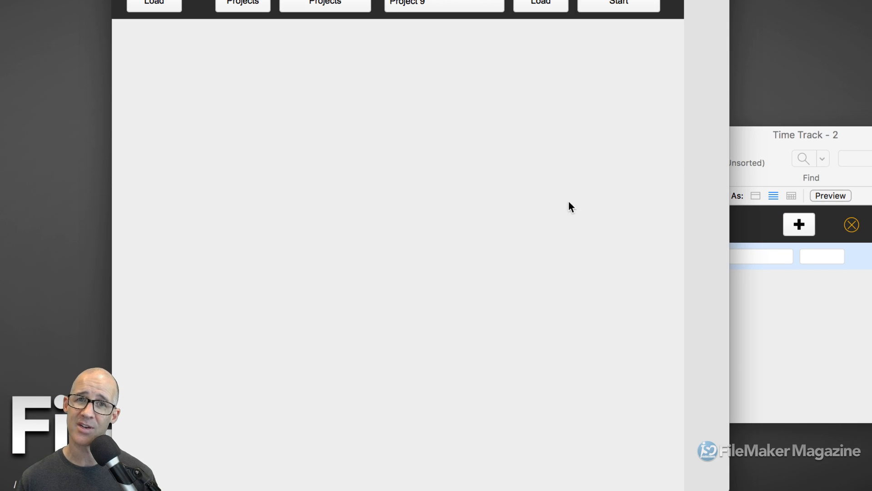
In the New Window step of the smaller Projects header button, turn off the Close and Dim parent window options
key(super+l)
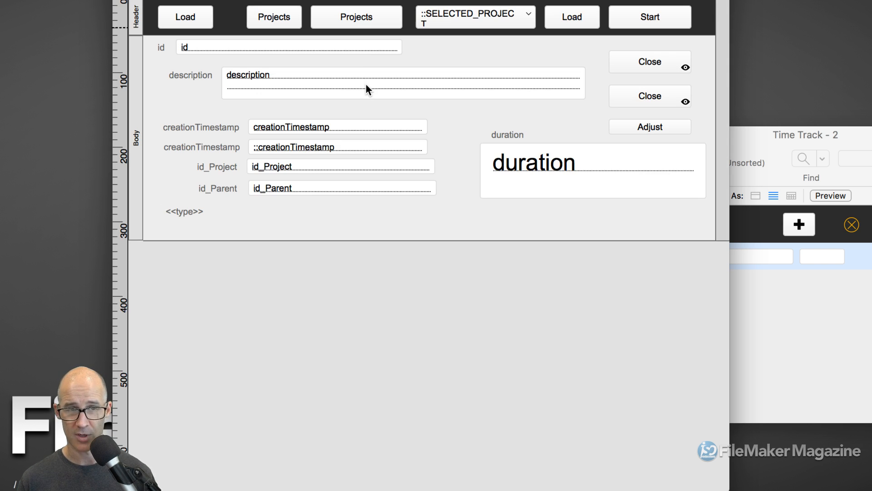
click(286, 20)
double_click(286, 19)
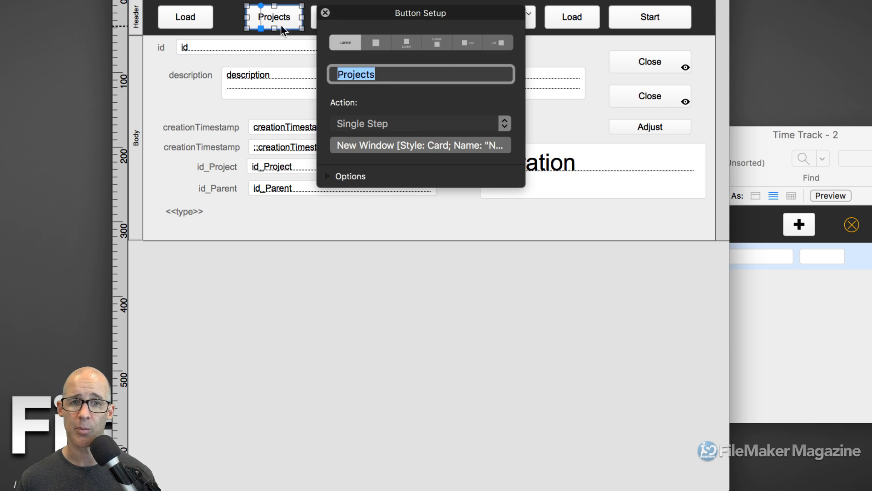
click(424, 148)
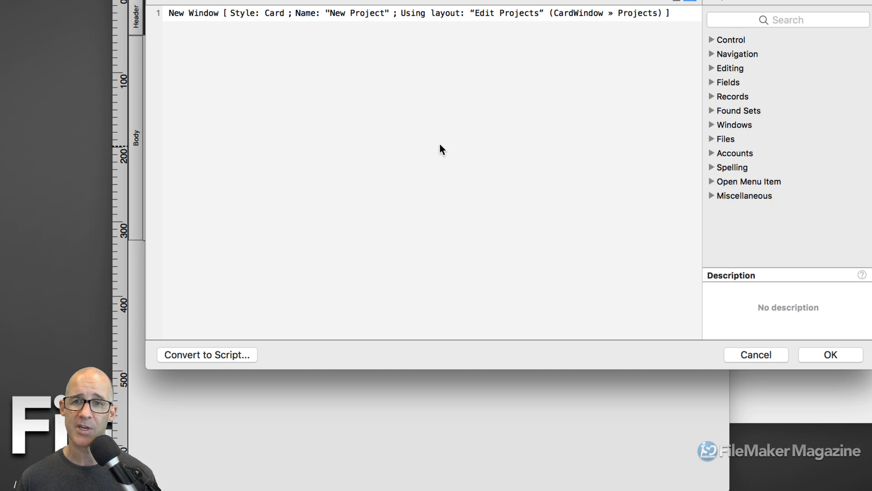
click(679, 14)
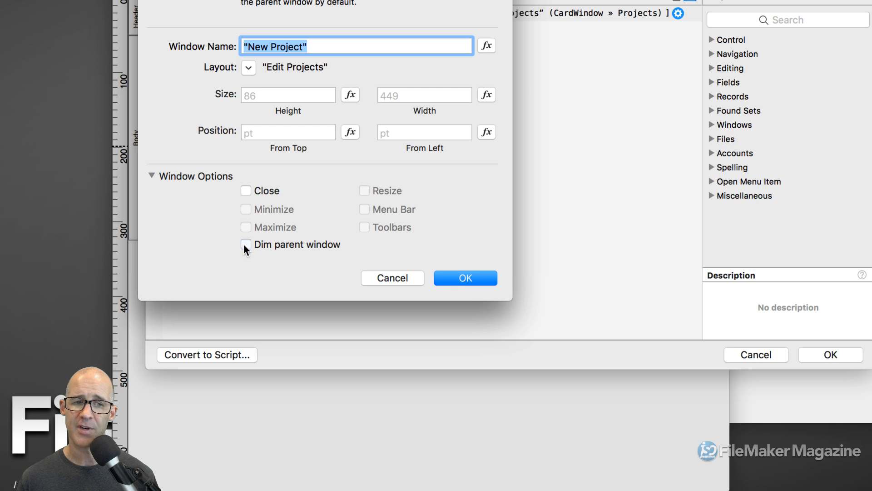
click(456, 278)
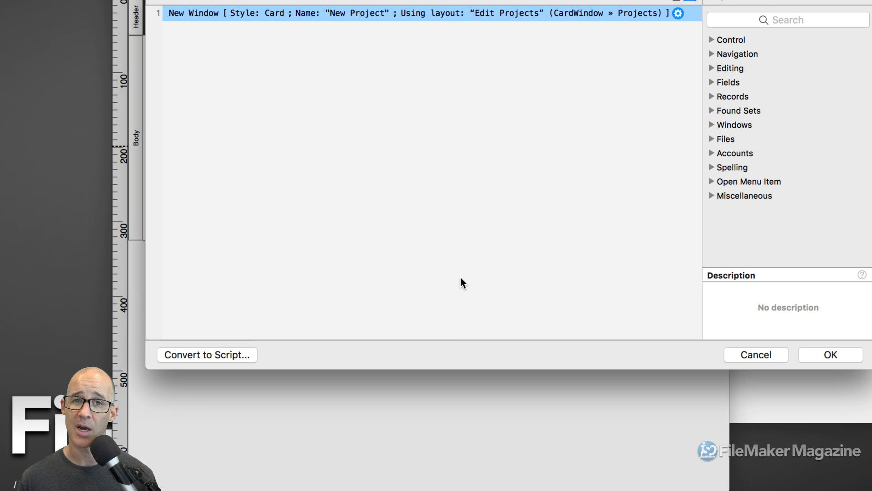
click(830, 356)
click(323, 12)
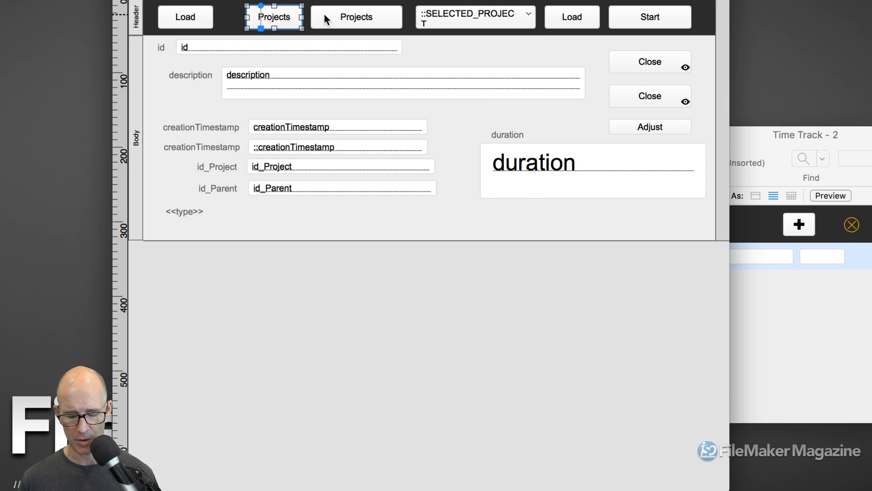
In Browse mode, view the Projects popover, then open the projects card window and look through its list
key(super+b)
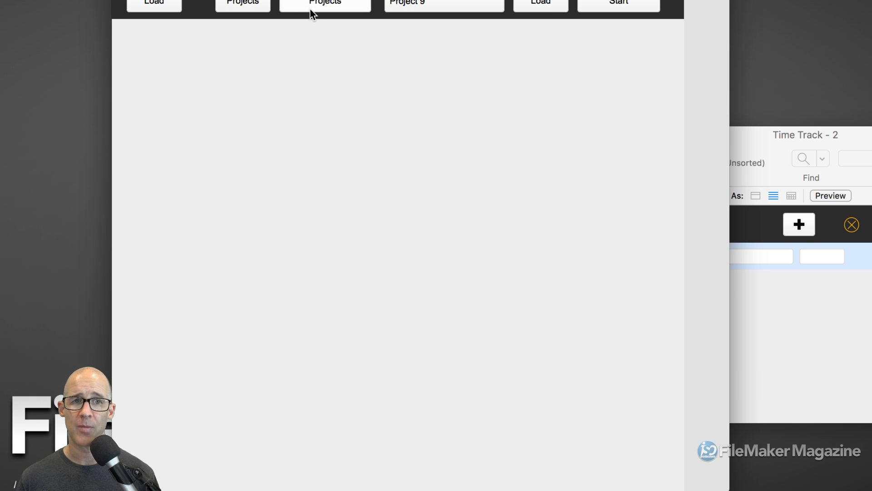
click(318, 25)
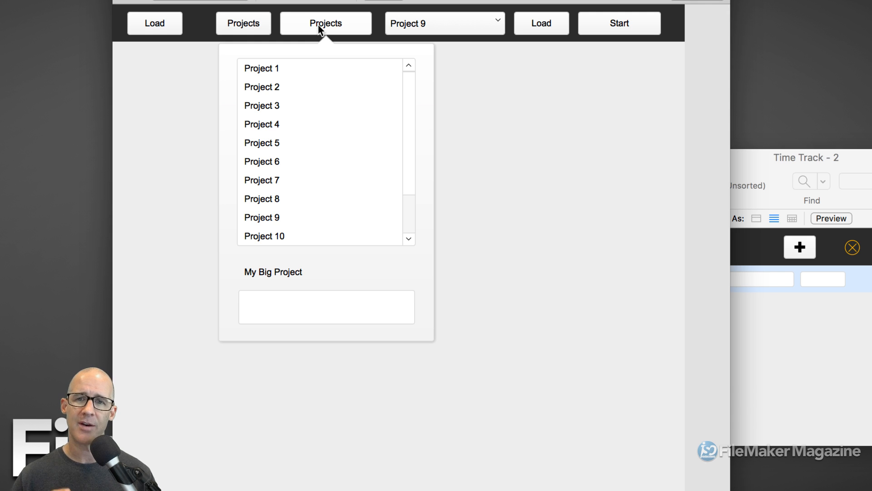
click(237, 21)
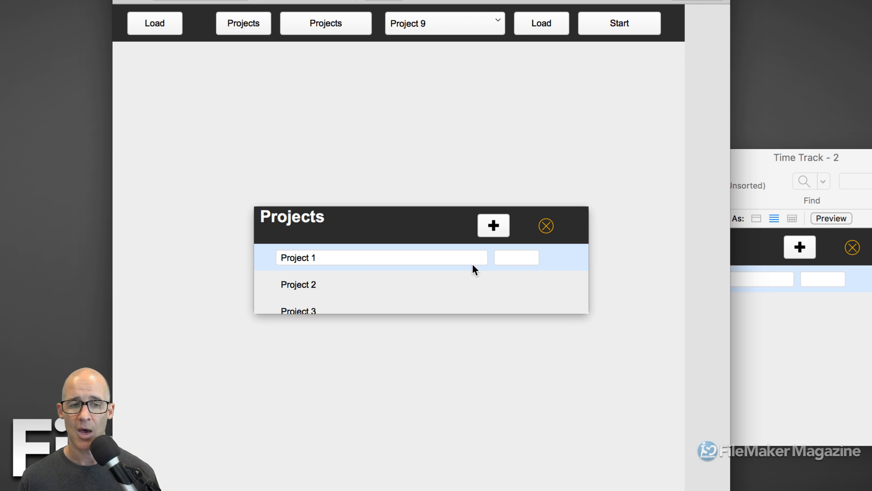
scroll(466, 275, down, 8)
scroll(467, 277, up, 4)
Add three records in the projects card window named "Add new project", "Another" and "More"
click(493, 225)
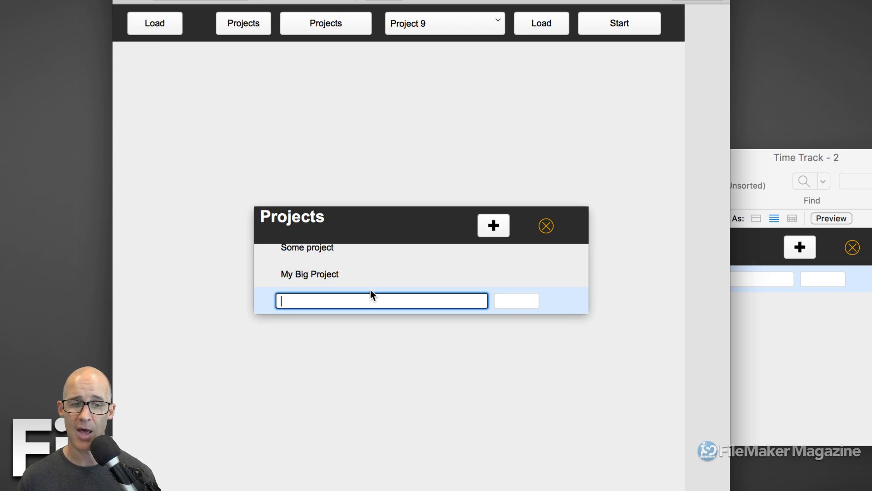
text(Add new project)
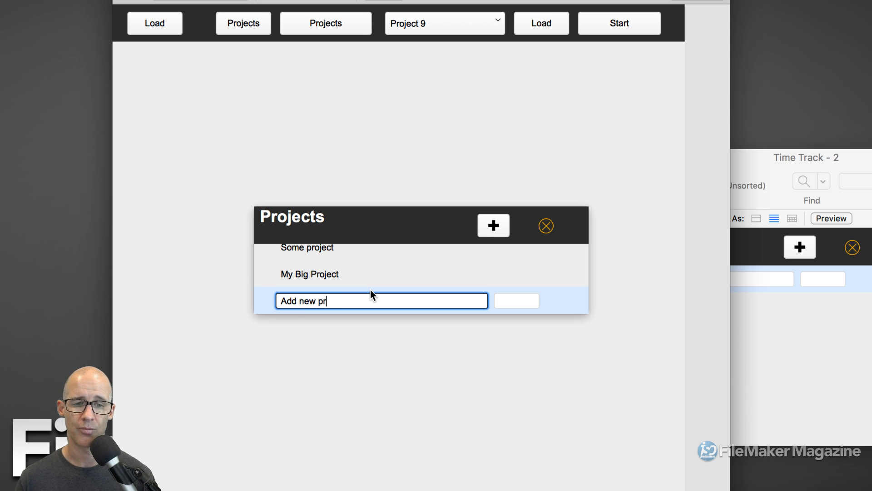
click(493, 225)
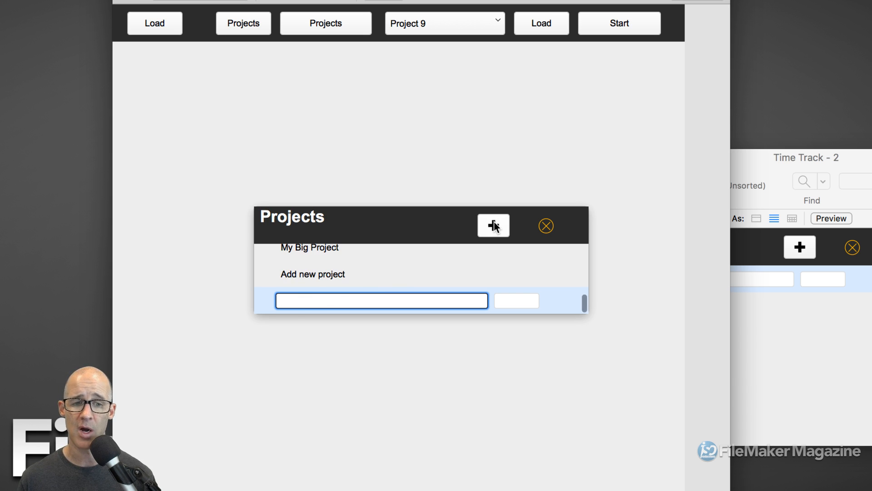
text(Another)
click(506, 224)
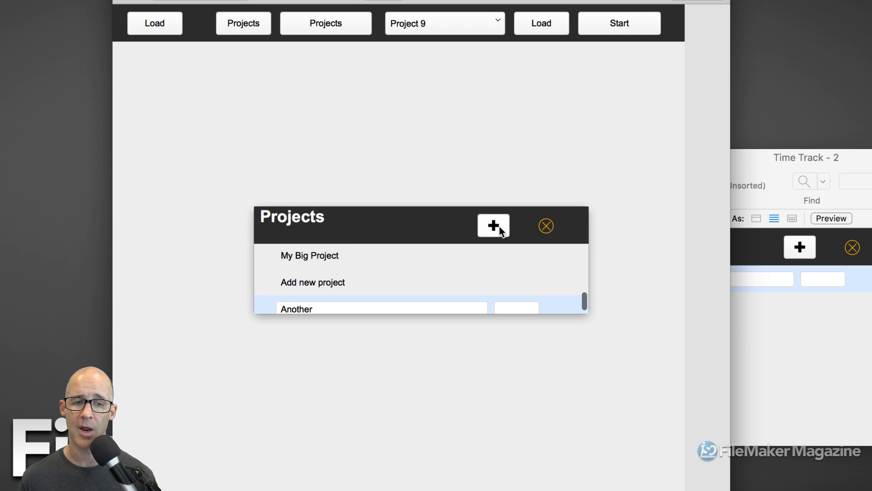
text(MOre)
key(BackSpace)
key(BackSpace)
key(BackSpace)
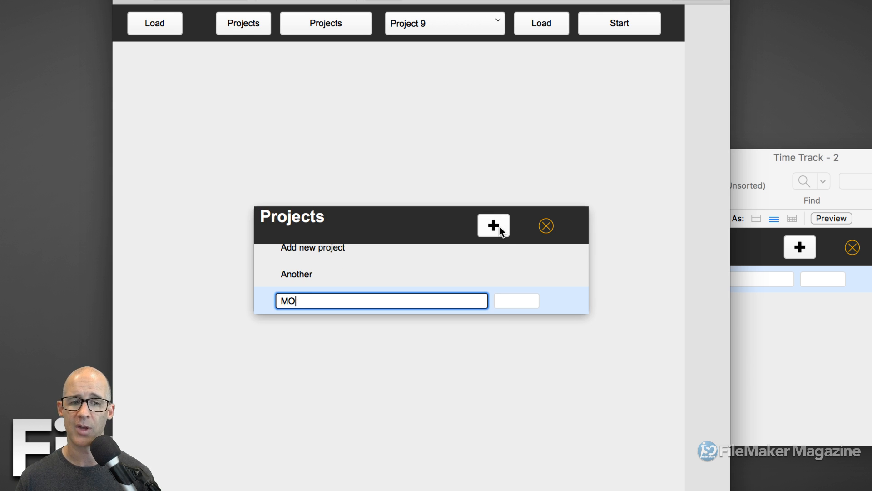
text(ore)
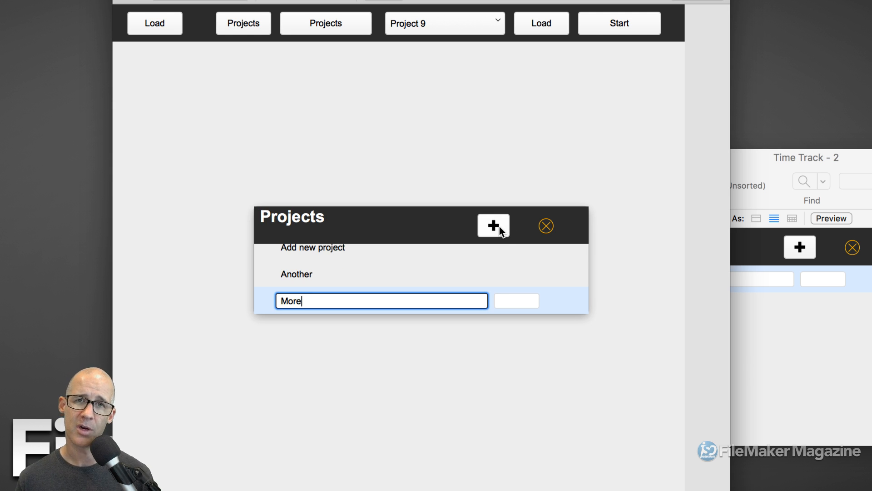
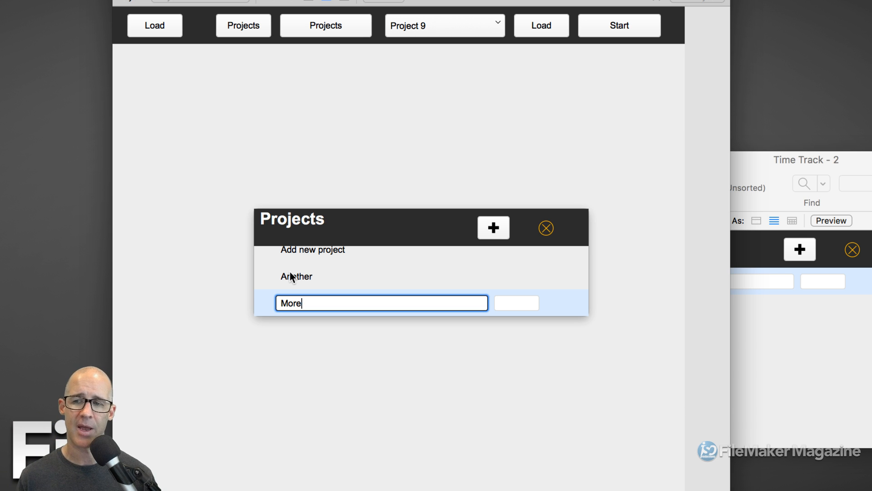
Close the projects card window and open the relationships graph of the Time Track database
click(546, 228)
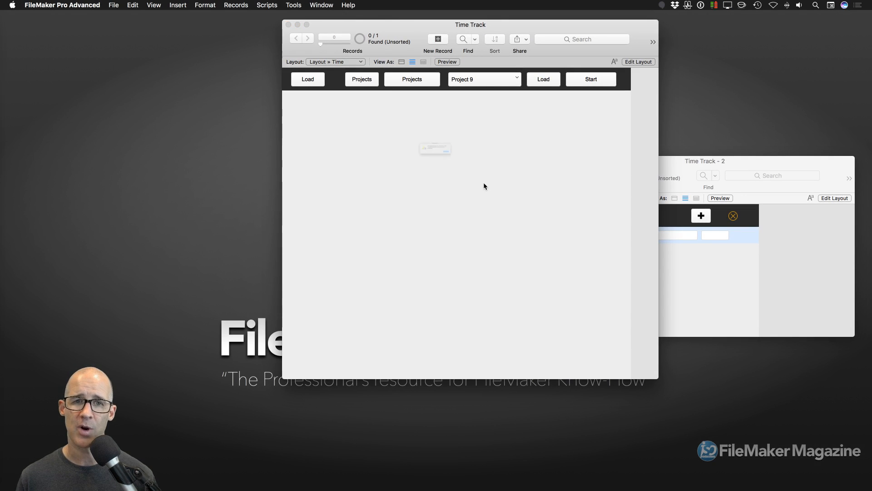
click(500, 168)
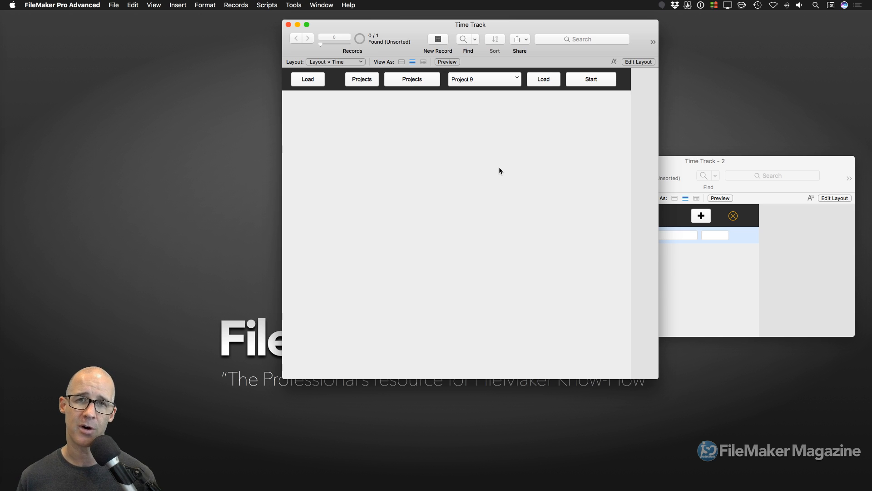
key(super+shift+d)
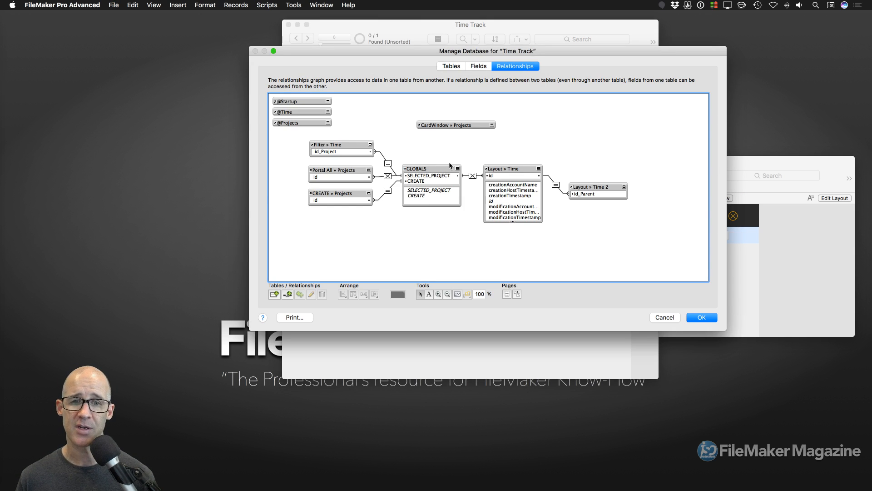
Examine the GLOBALS, Layout » Time and CardWindow » Projects table occurrence groups in the relationships graph, and close the database management dialog
drag(445, 217, 345, 173)
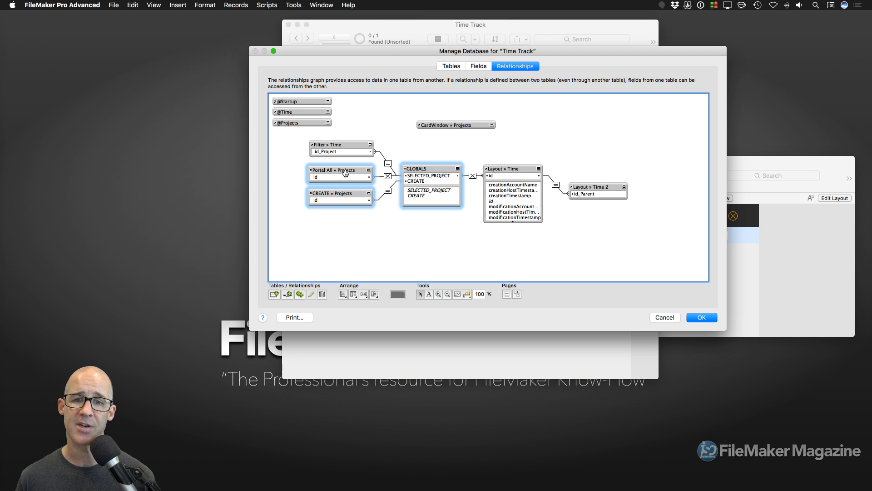
drag(454, 231, 324, 136)
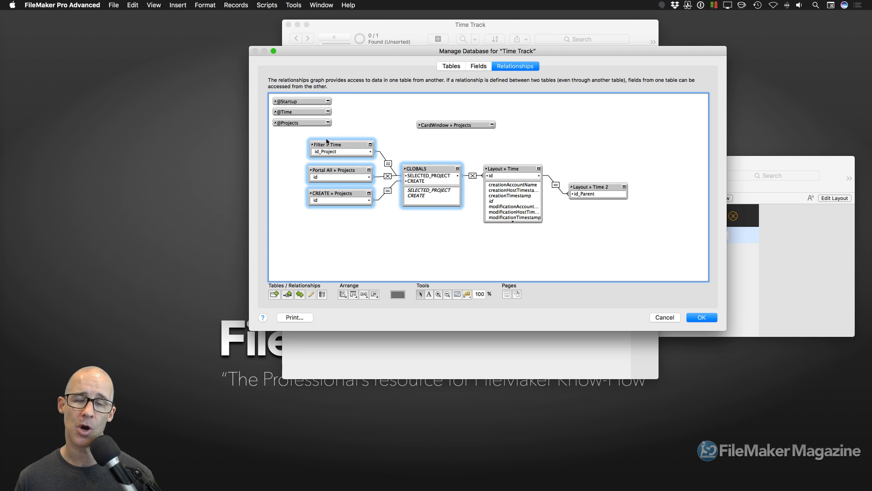
drag(516, 144, 591, 215)
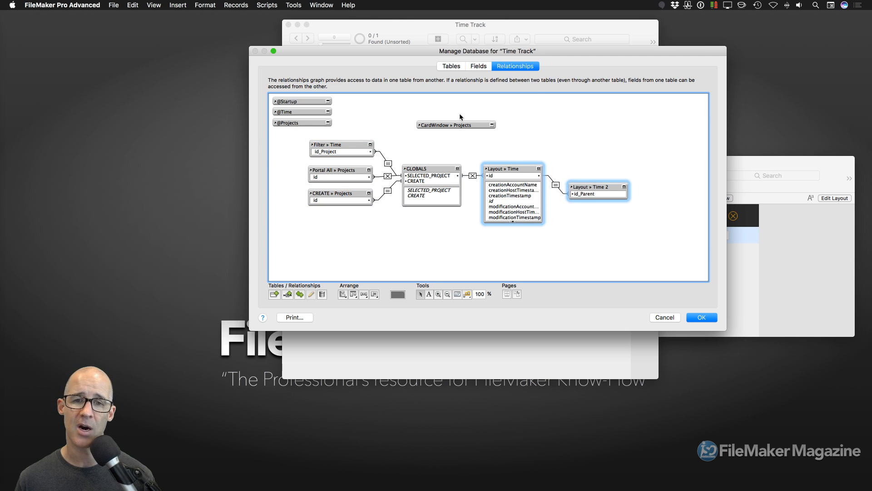
click(454, 125)
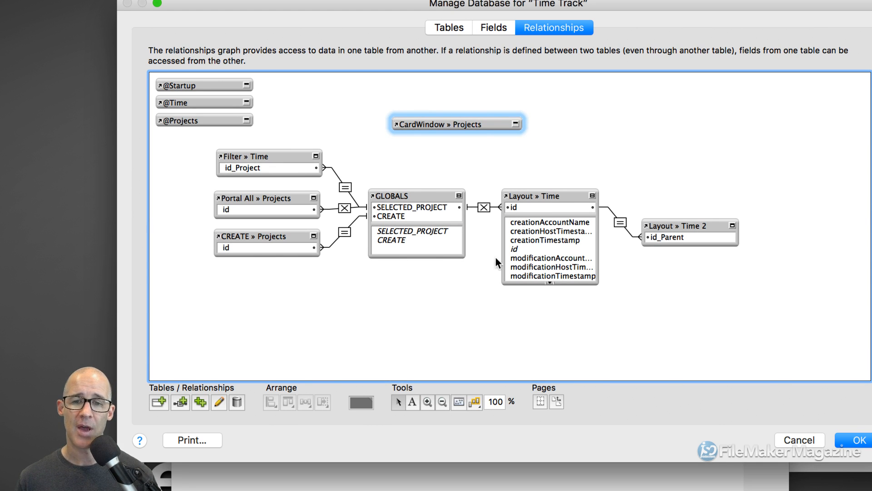
drag(238, 134, 429, 313)
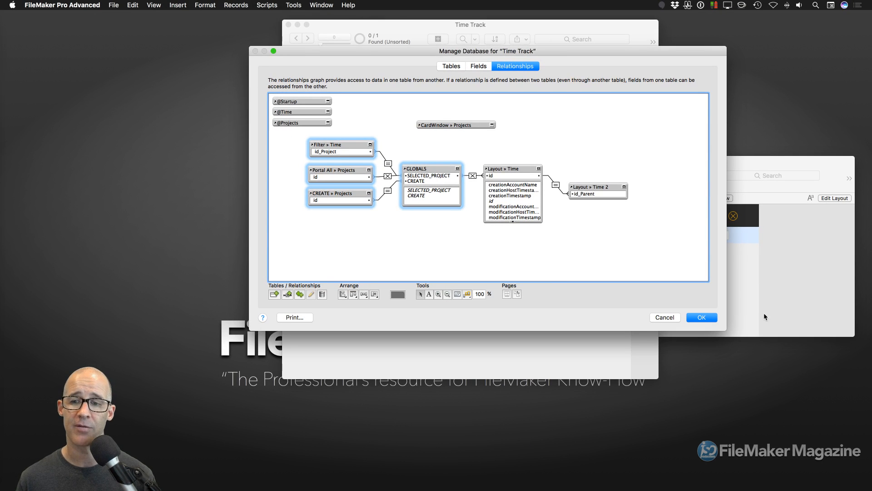
click(702, 317)
Open the popover of the wider Projects button and try selecting rows Project 5 to Project 8, ending on Project 7
click(403, 81)
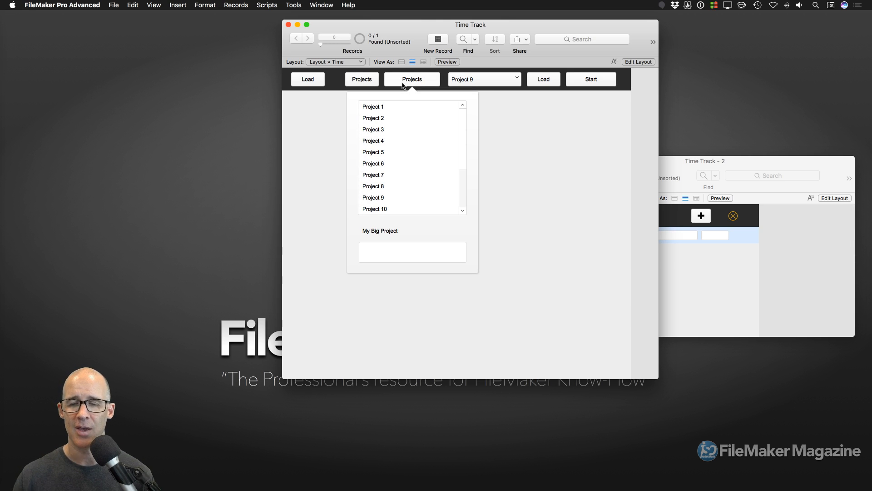
click(384, 153)
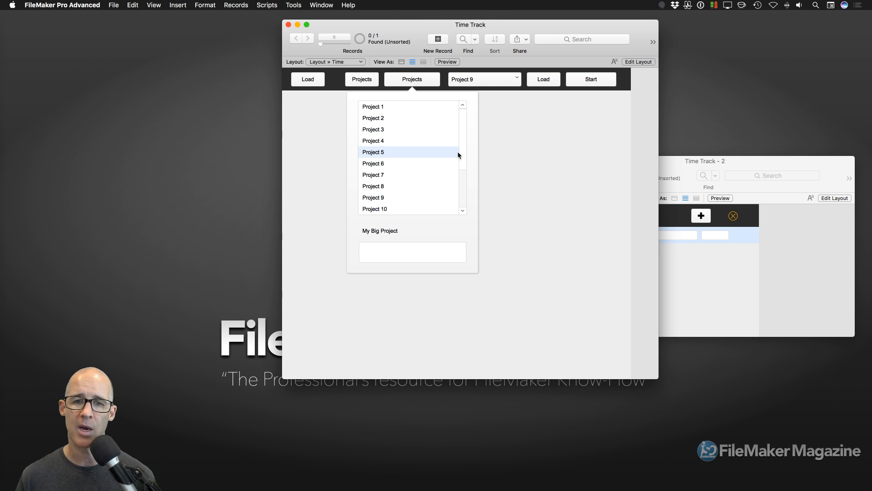
click(444, 165)
click(446, 175)
click(448, 185)
click(445, 176)
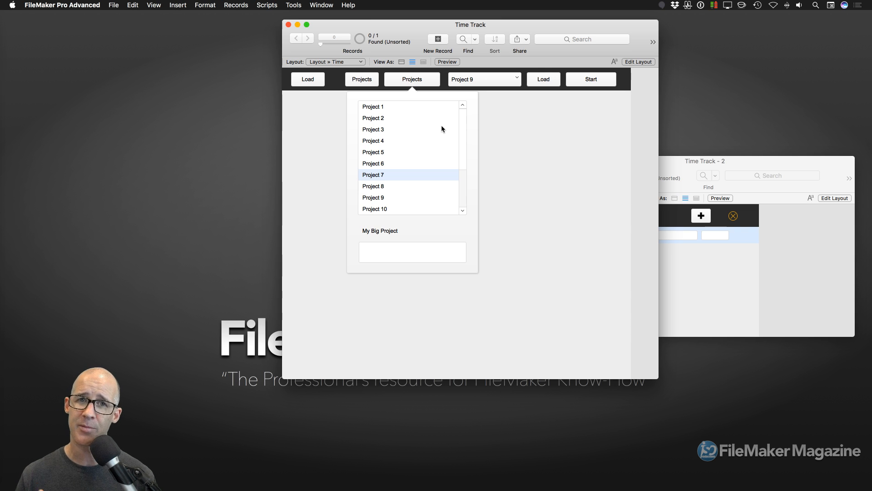
Close the second Time Track window and dismiss the Projects popover in the main window
drag(713, 165, 652, 133)
click(500, 128)
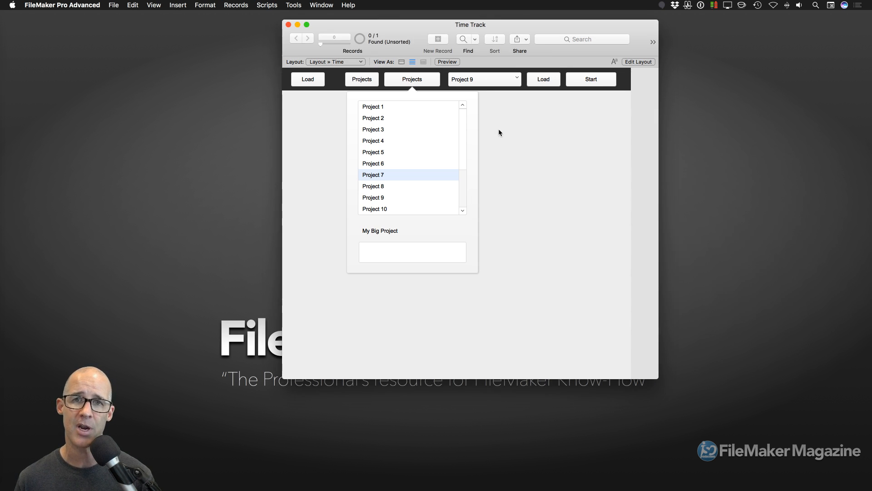
click(509, 137)
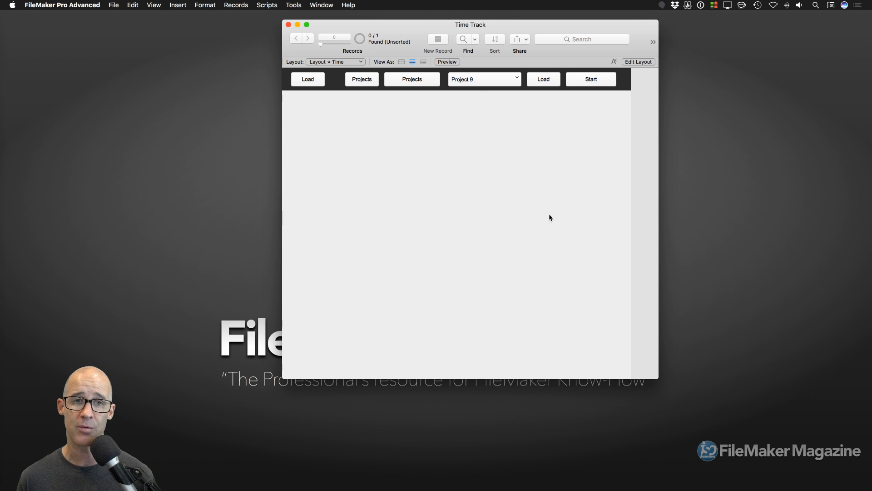
Open the iOS Tab Panels file and arrange its window side by side with the Time Track window
click(113, 5)
mouse_move(127, 63)
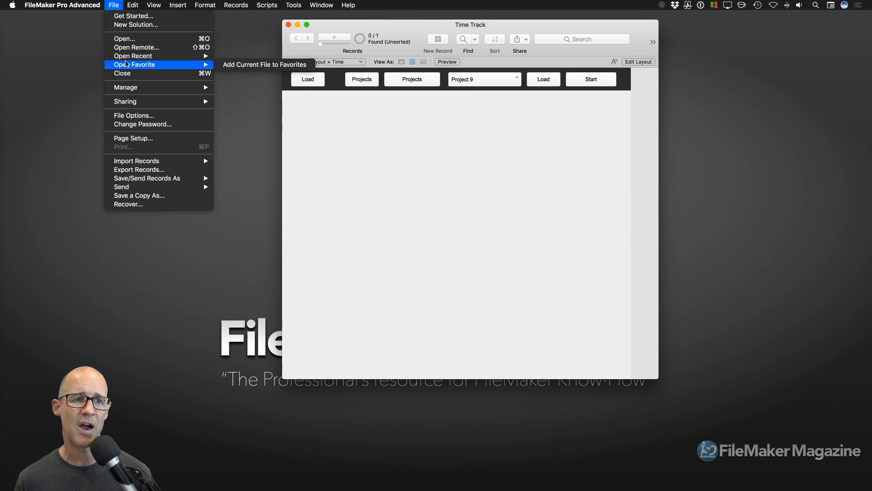
click(253, 93)
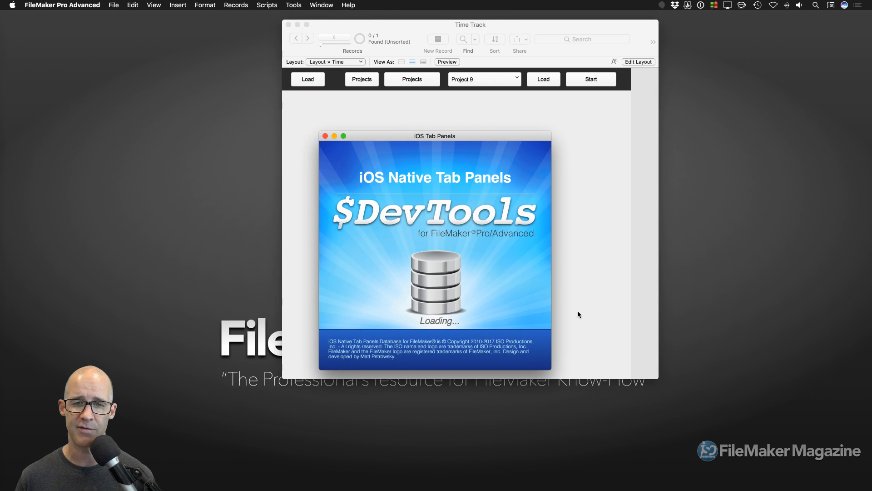
drag(470, 119, 330, 62)
drag(455, 30, 530, 46)
drag(315, 64, 317, 48)
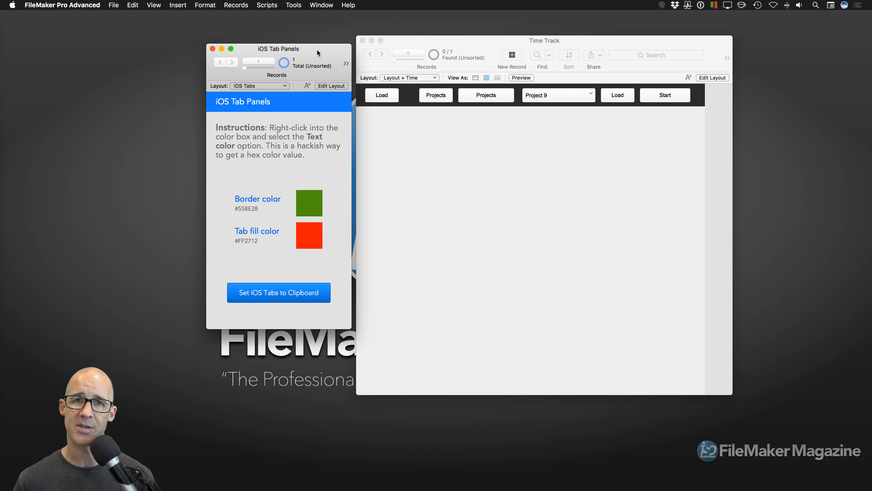
click(456, 174)
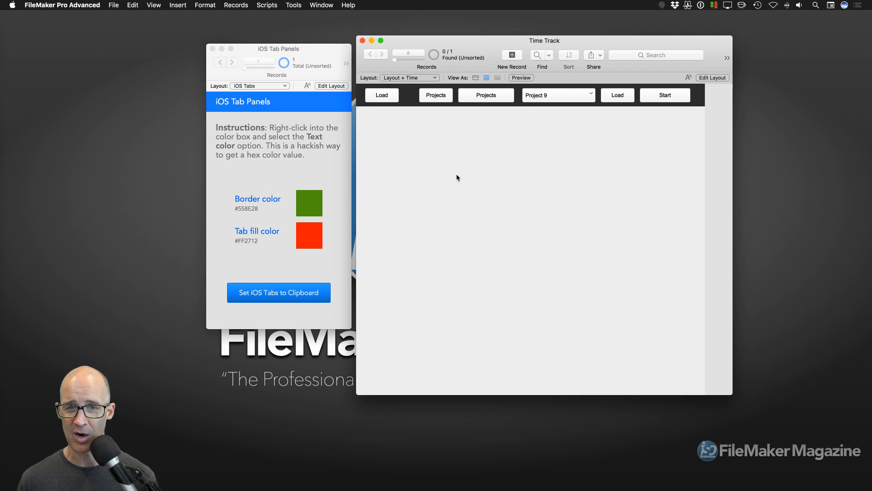
Put the Layout » Time layout into Layout mode and show the Inspector, positioned clear of the layout's right half
key(super+l)
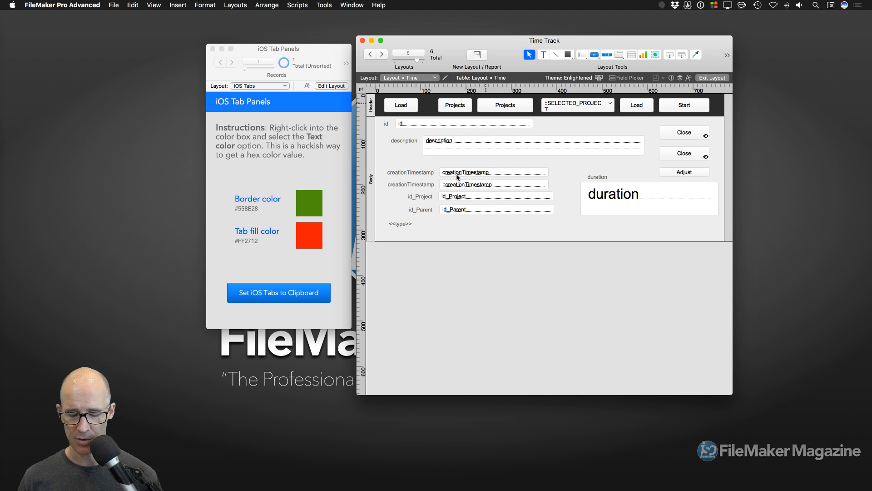
key(super+i)
drag(618, 17, 544, 51)
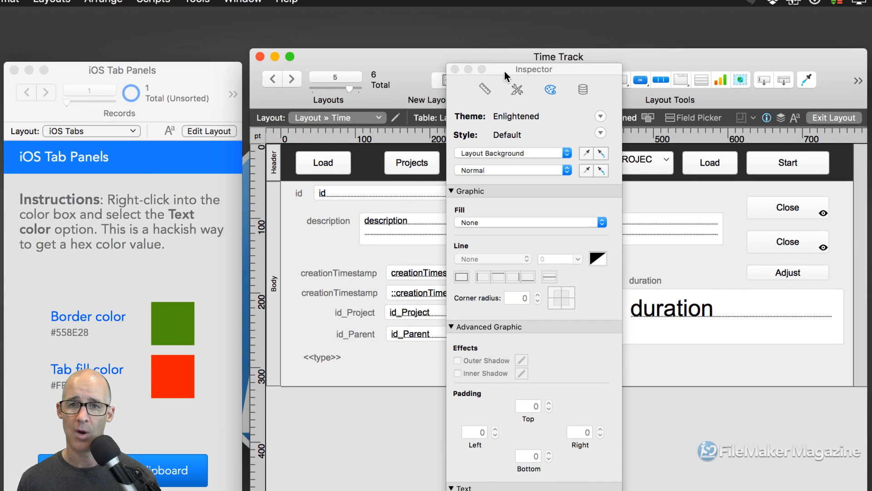
drag(493, 0, 453, 0)
drag(453, 57, 377, 49)
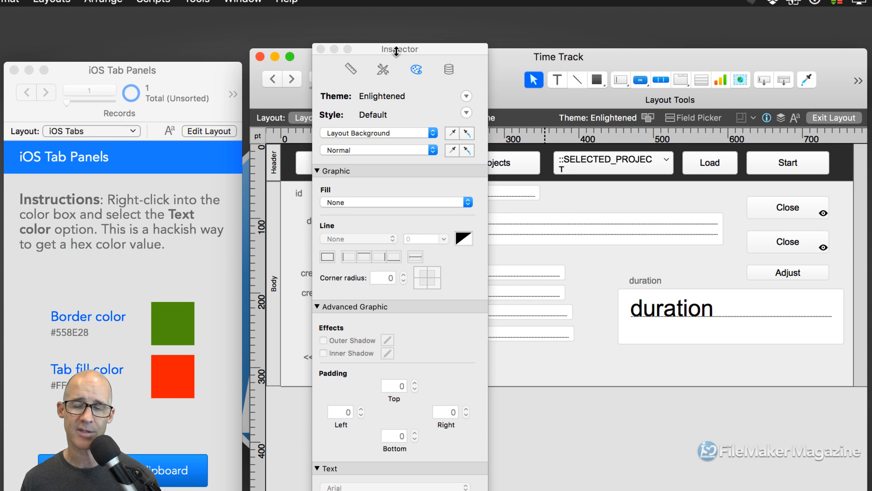
Draw a tab control over the duration field with three tabs named "one", "two" and "three"
click(678, 83)
drag(542, 261, 731, 350)
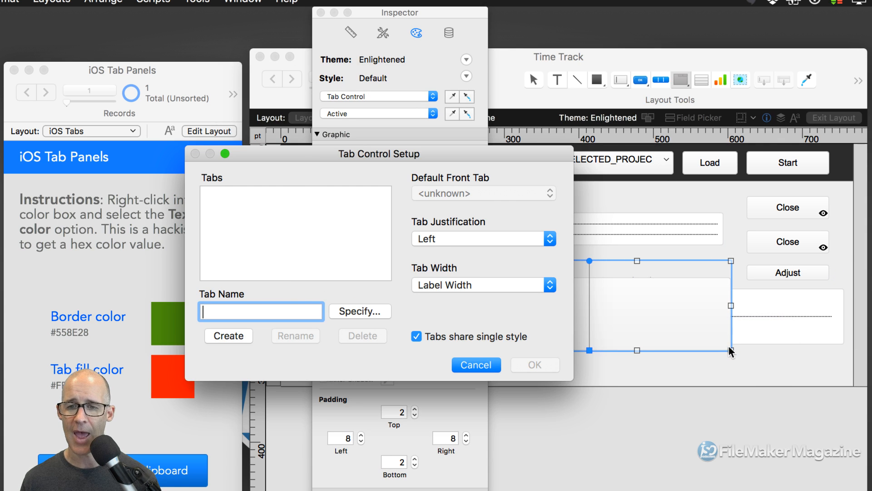
drag(318, 155, 451, 130)
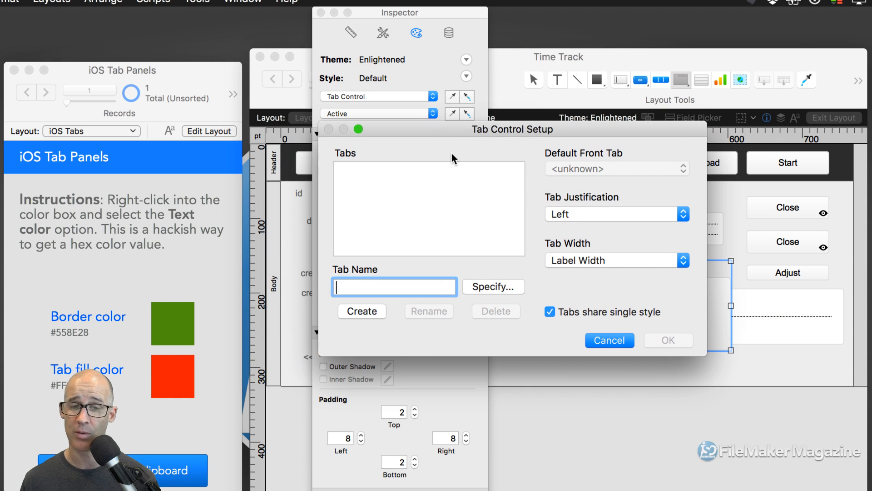
key(Return)
text(two)
key(Return)
text(three)
key(Return)
click(668, 339)
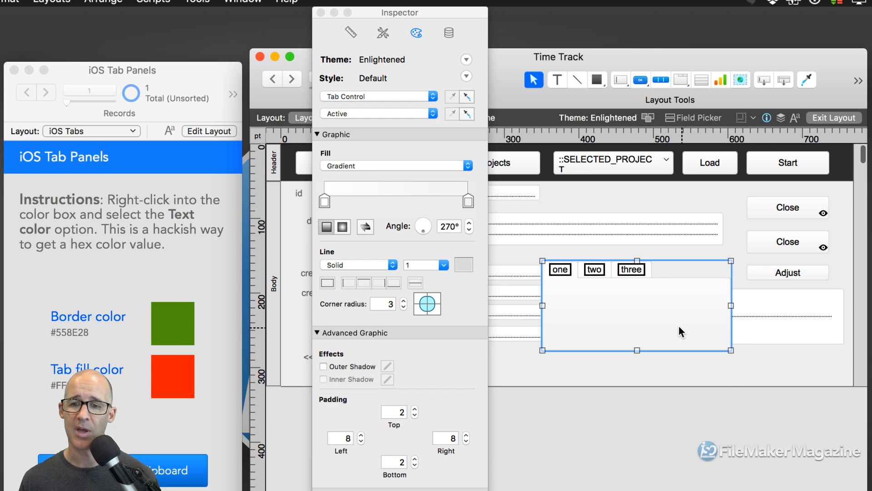
Set the tab control's tab justification to Right
double_click(638, 317)
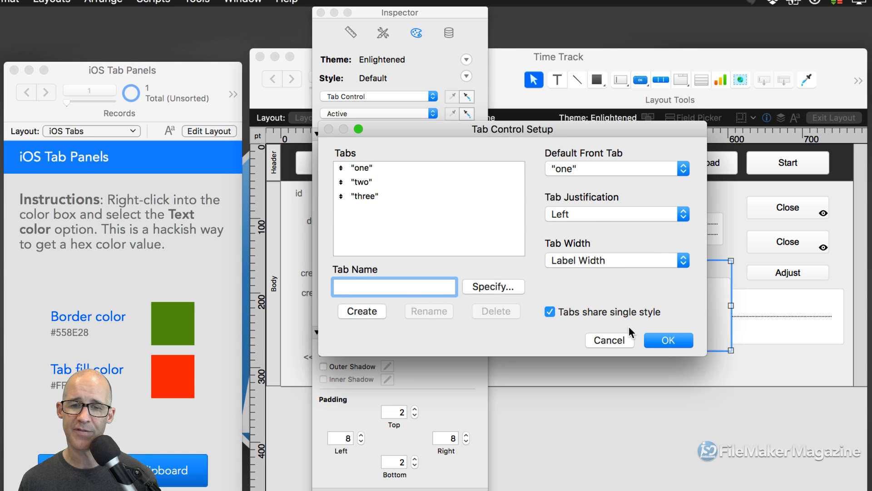
click(588, 215)
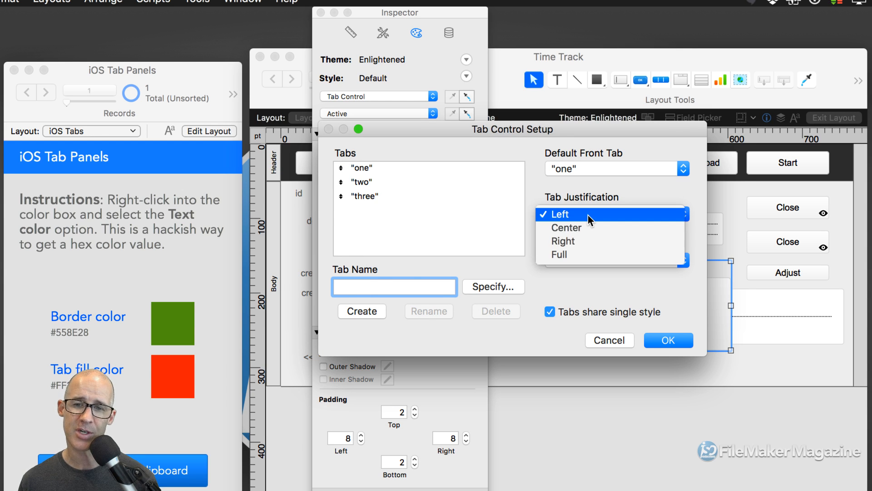
click(590, 241)
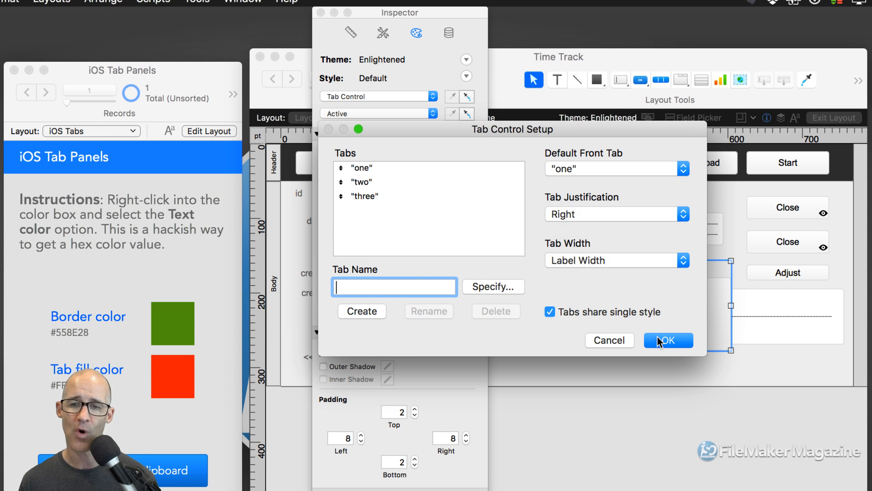
click(664, 341)
Widen the tab control far beyond the layout's right edge and enlarge it so its left edge sits at about 400 pt
drag(731, 305, 603, 303)
scroll(570, 336, left, 10)
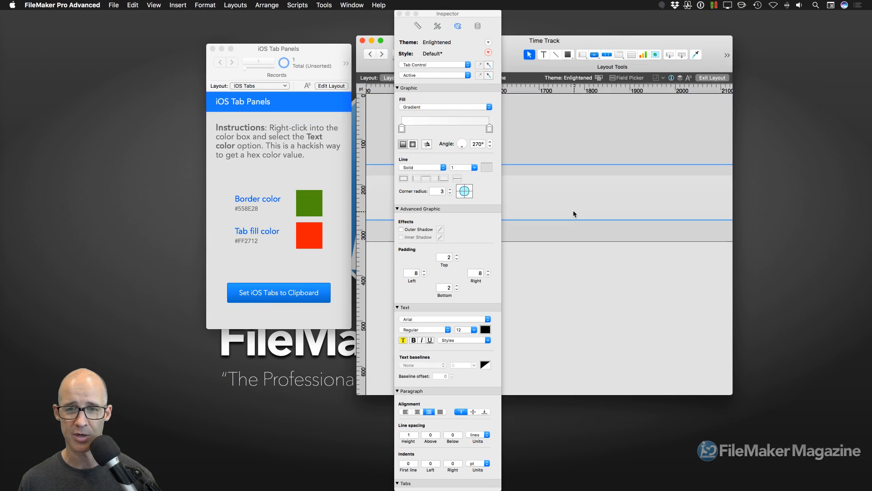
drag(455, 17, 267, 16)
scroll(514, 221, right, 8)
drag(625, 192, 713, 192)
drag(582, 194, 668, 206)
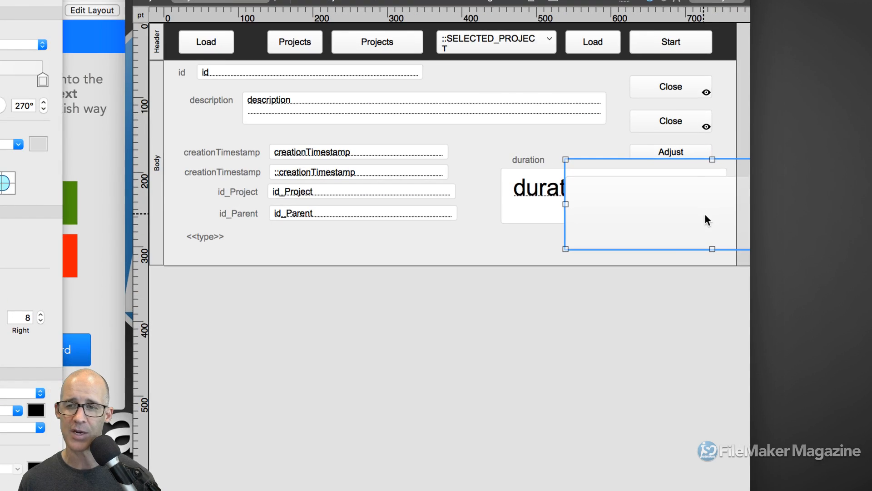
drag(565, 248, 462, 249)
drag(660, 159, 660, 128)
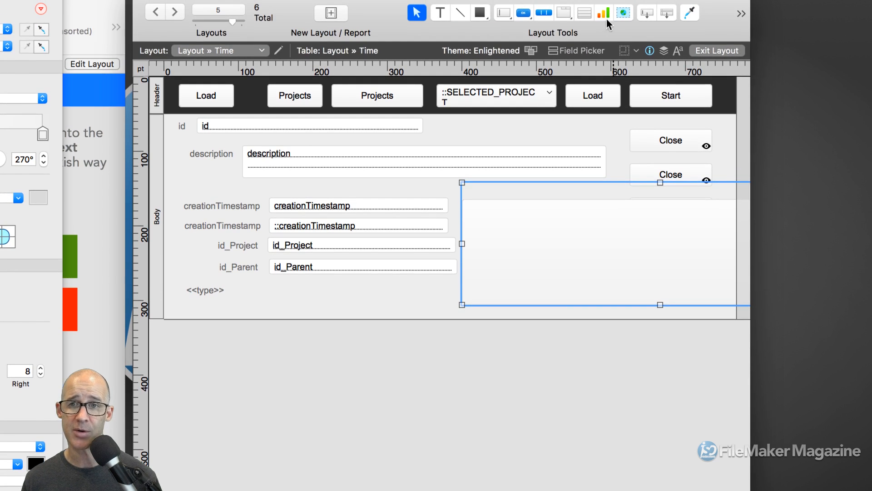
Draw a three-segment horizontal button bar directly above the tab panel and close its setup
click(544, 12)
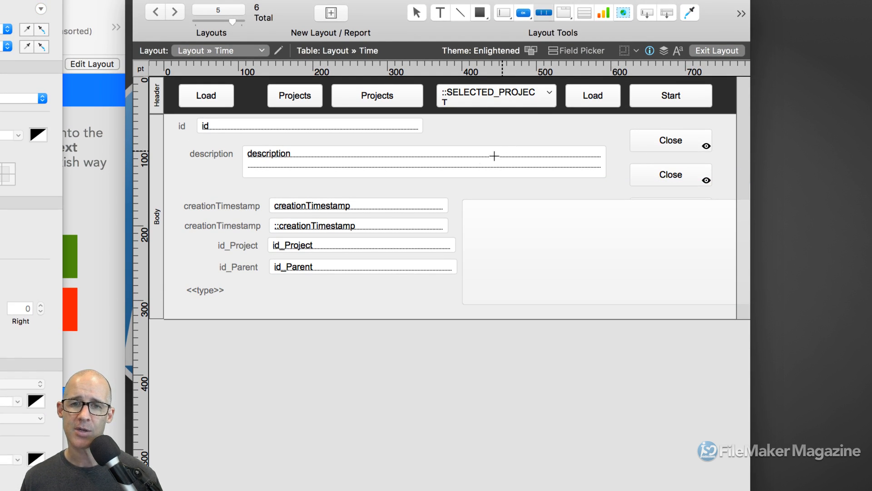
drag(463, 161, 648, 185)
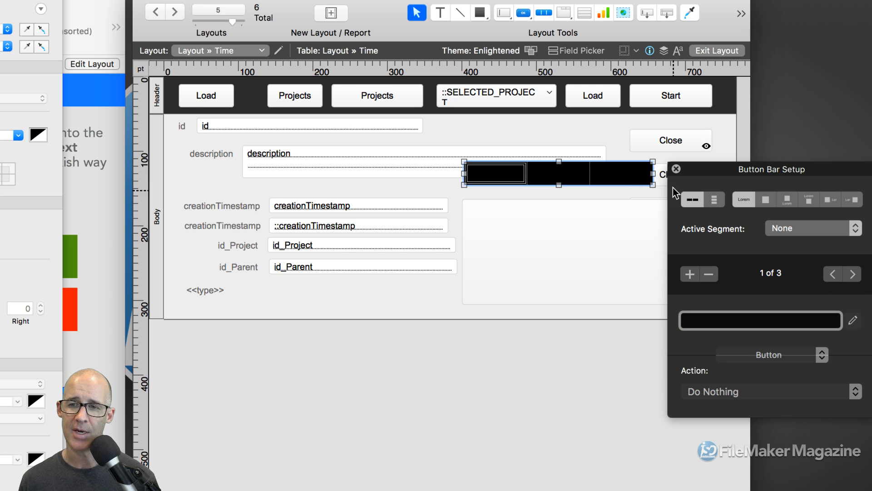
drag(697, 170, 675, 140)
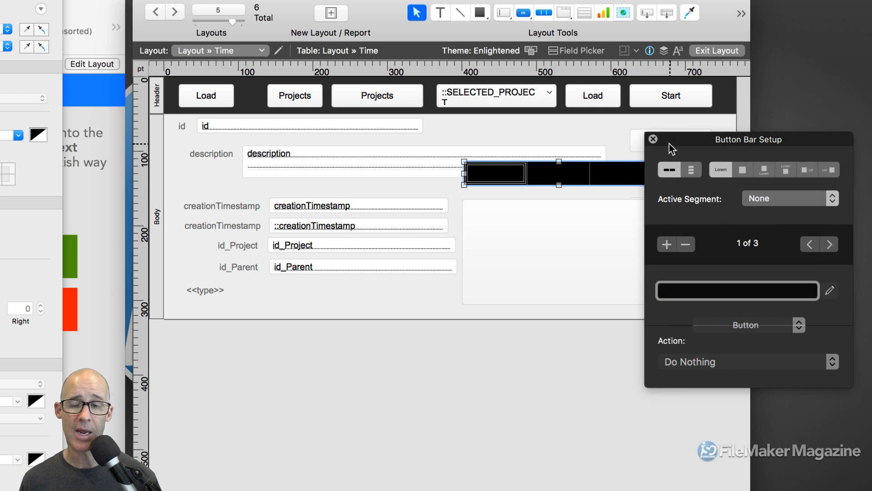
click(653, 138)
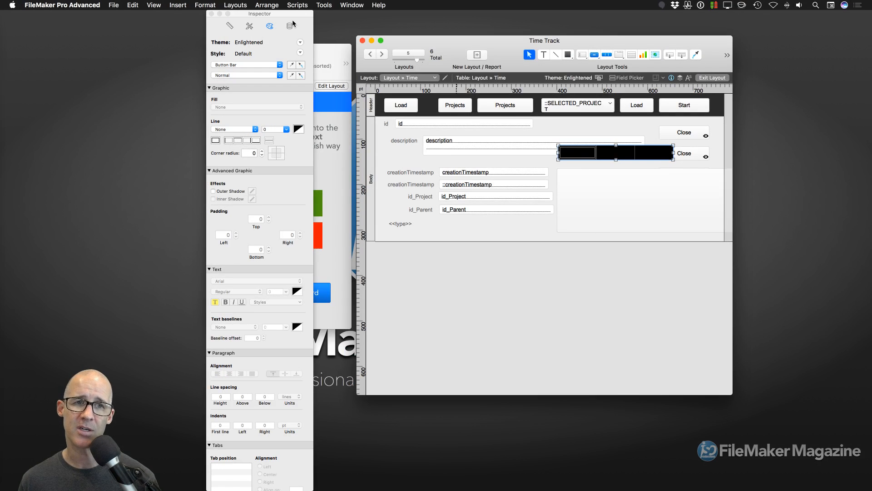
In the iOS Tab Panels file, set the border color to orange #C97100 and the tab fill color to purple #AE00F0
drag(291, 14, 736, 13)
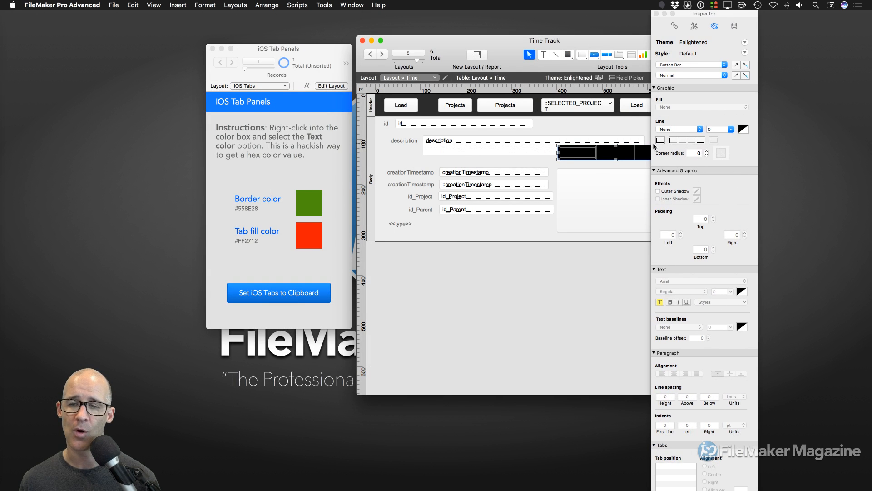
click(610, 193)
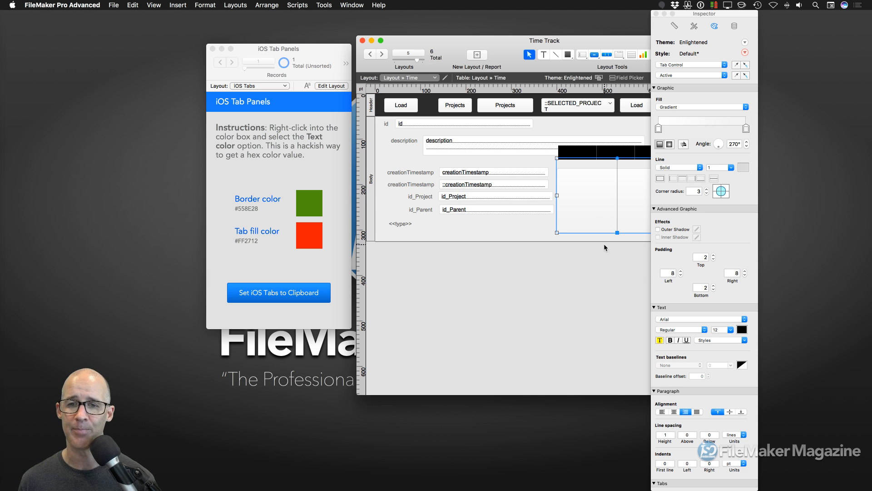
click(312, 213)
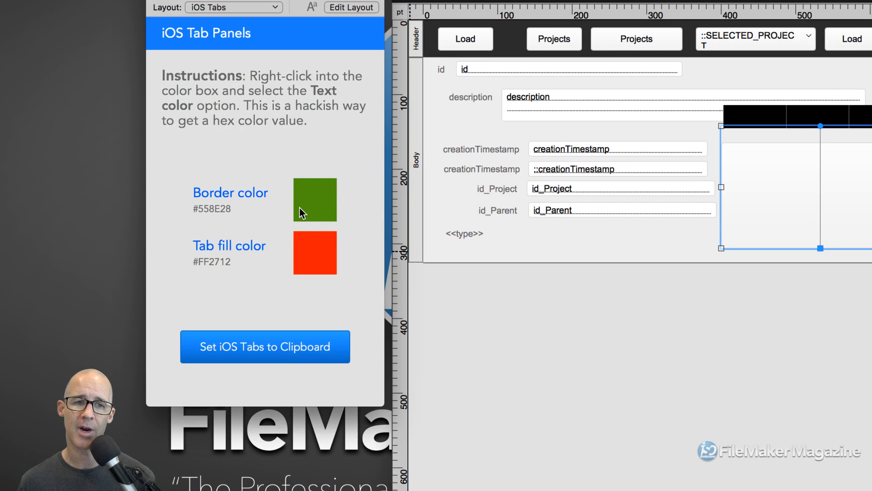
right_click(321, 196)
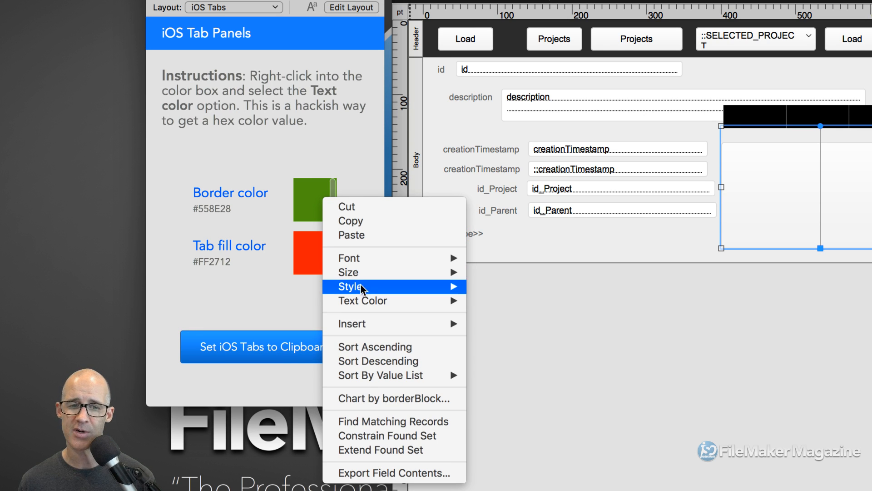
mouse_move(369, 302)
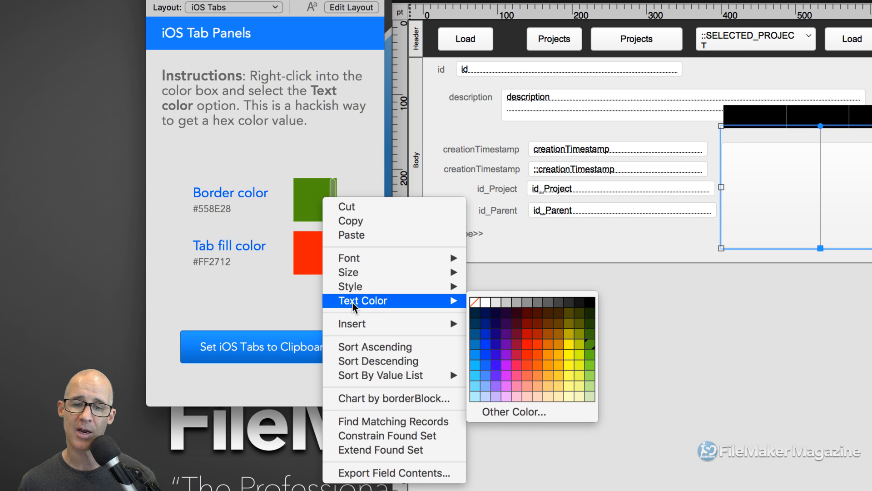
click(548, 344)
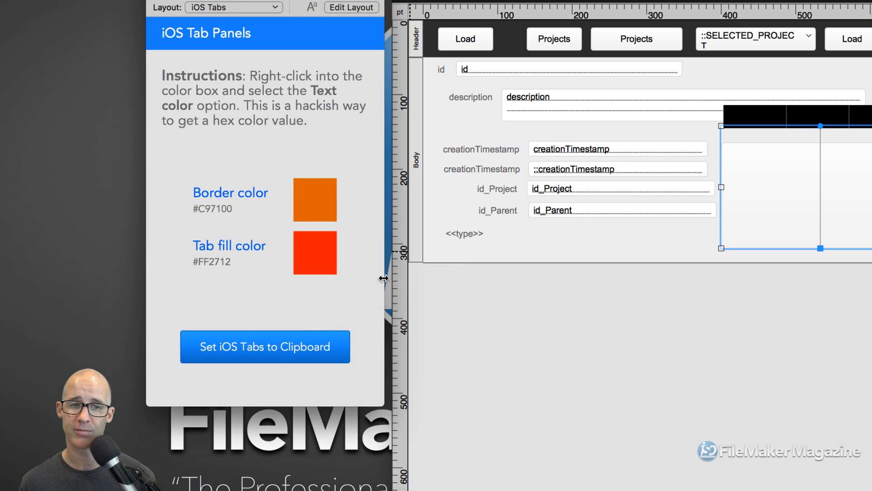
right_click(319, 251)
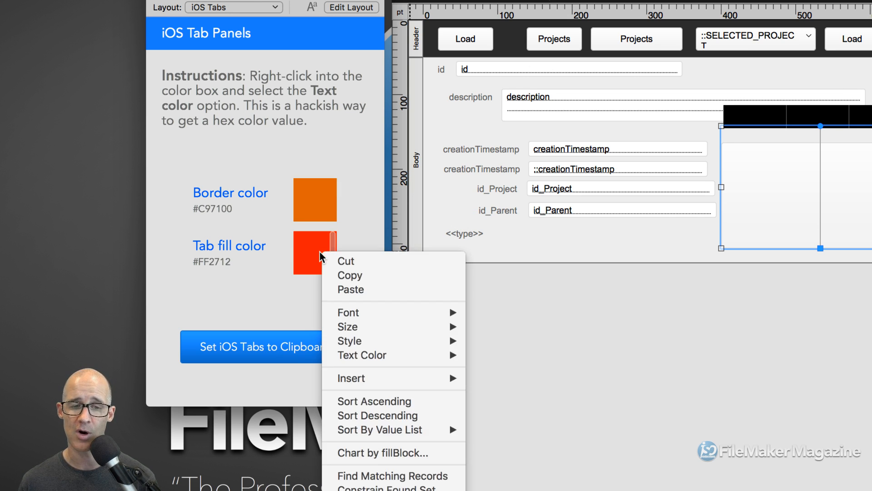
mouse_move(392, 355)
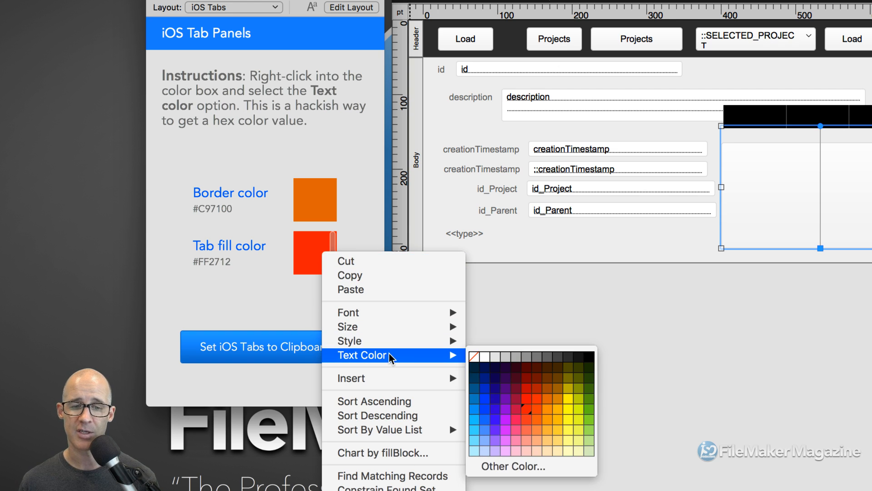
click(505, 419)
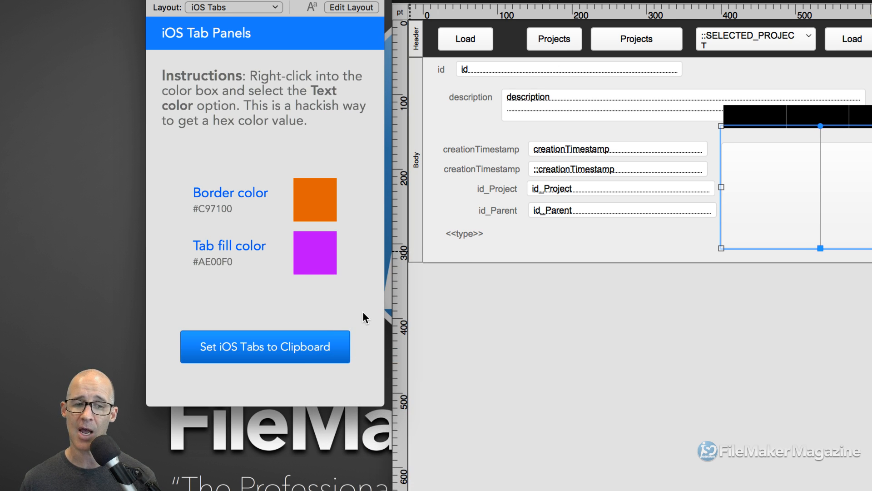
Copy the generated iOS tabs to the clipboard, paste them onto the Time Track layout and place them just below the description label
click(276, 348)
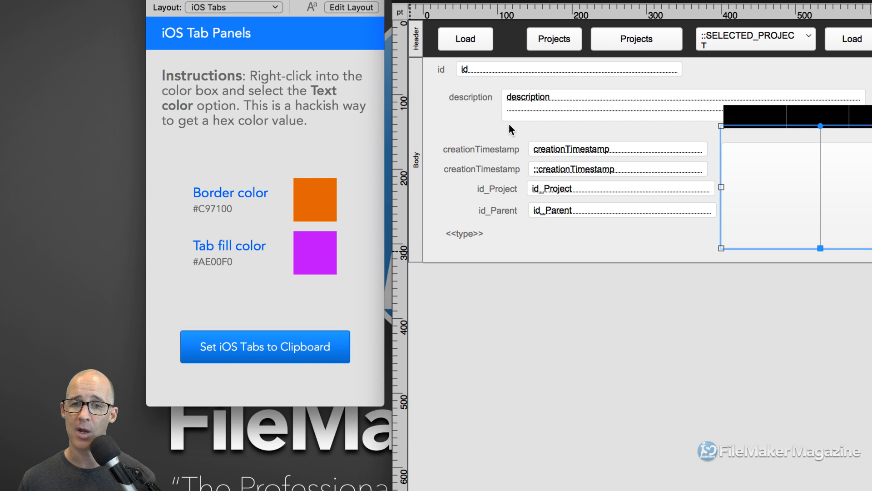
key(super+v)
drag(737, 159, 492, 120)
Delete the off-layout tab control and the three-segment button bar above it from the Time layout
click(636, 170)
click(639, 213)
key(Delete)
click(745, 121)
key(Delete)
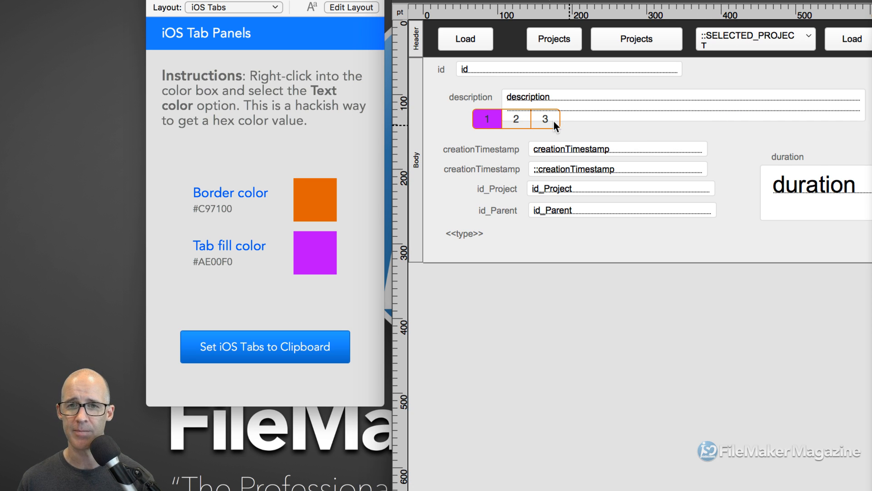
Make tab 2 of the pasted iOS tabs active and stretch the tab panel down to the <<type>> merge field
click(516, 119)
click(510, 120)
drag(600, 144, 591, 246)
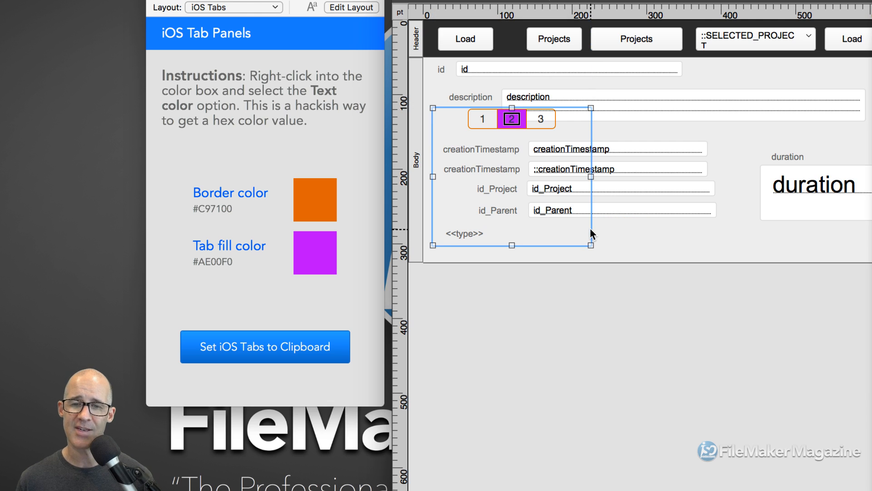
Test the pasted iOS tabs in Browse mode by switching back and forth between tabs 1, 2 and 3
key(super+b)
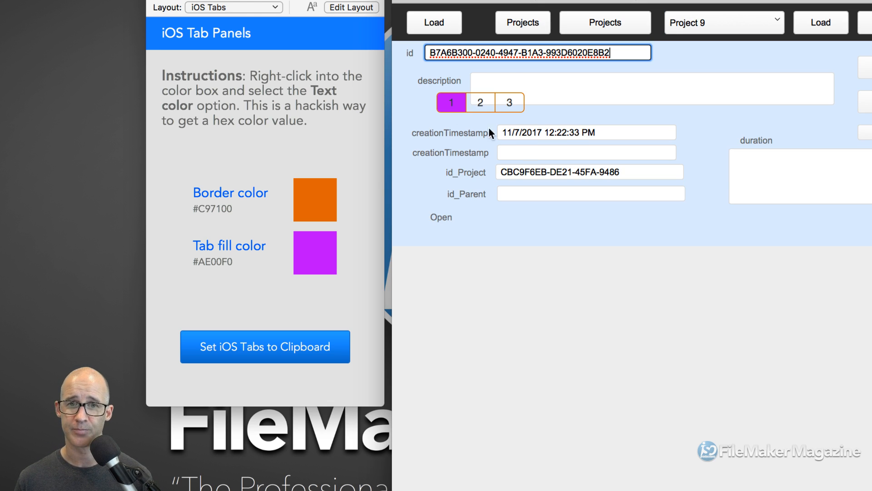
click(477, 103)
click(504, 103)
click(478, 104)
click(452, 104)
click(481, 103)
click(509, 104)
click(478, 104)
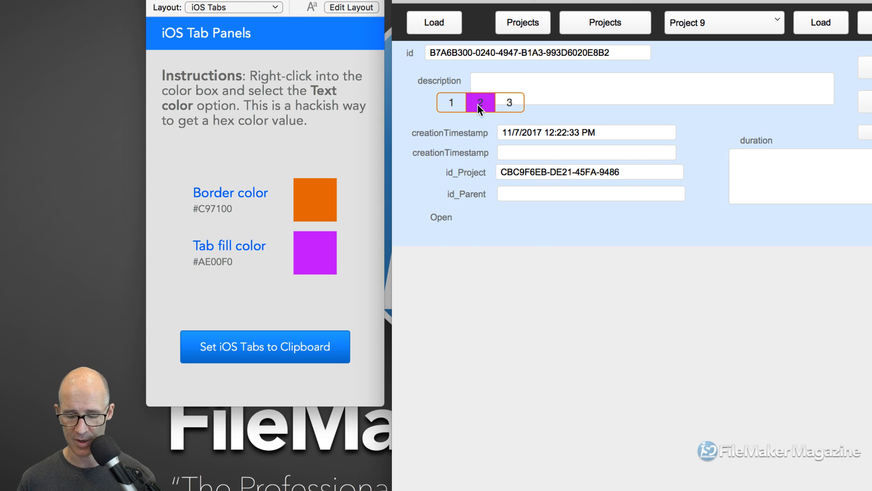
Return to Layout mode and narrow the iOS tab panel slightly from its right edge
key(super+l)
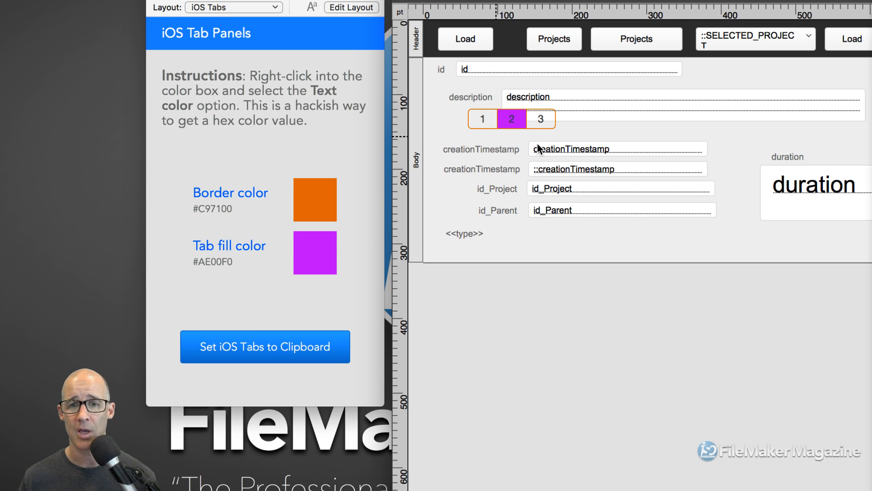
click(495, 135)
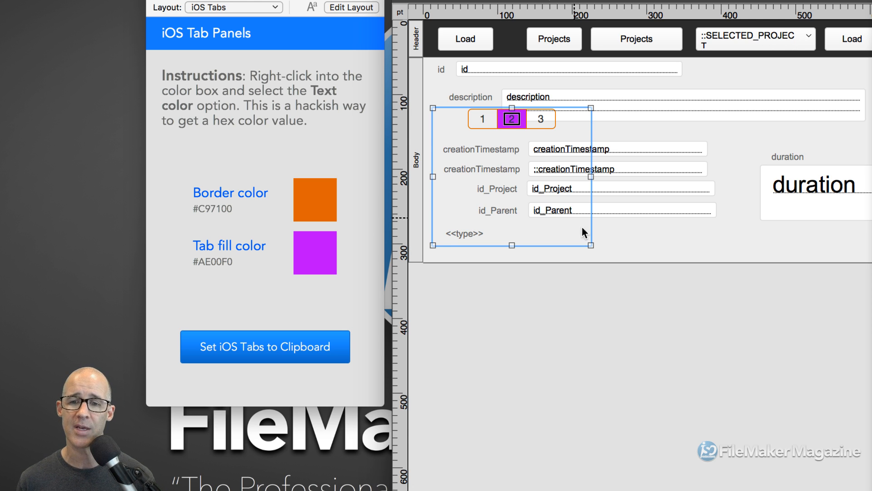
drag(591, 245, 568, 247)
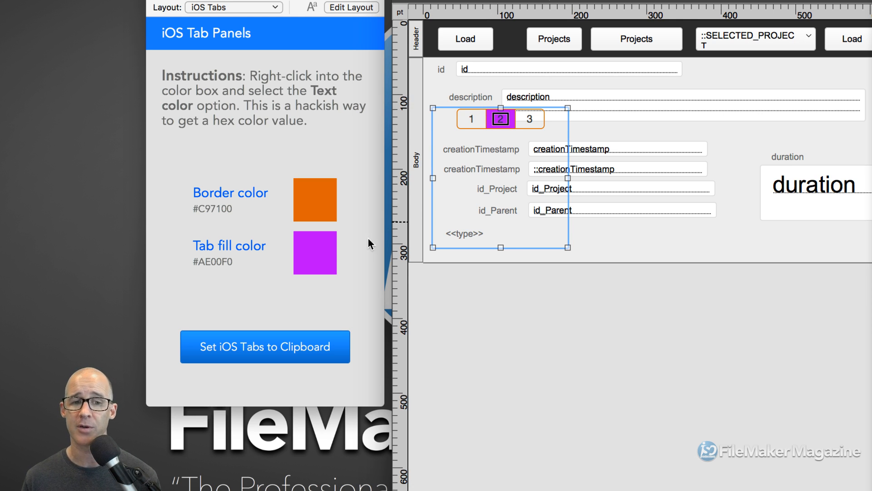
In the iOS Tab Panels file, change the border color to green #66B132 and the tab fill color to blue #003DCC
right_click(323, 203)
mouse_move(447, 306)
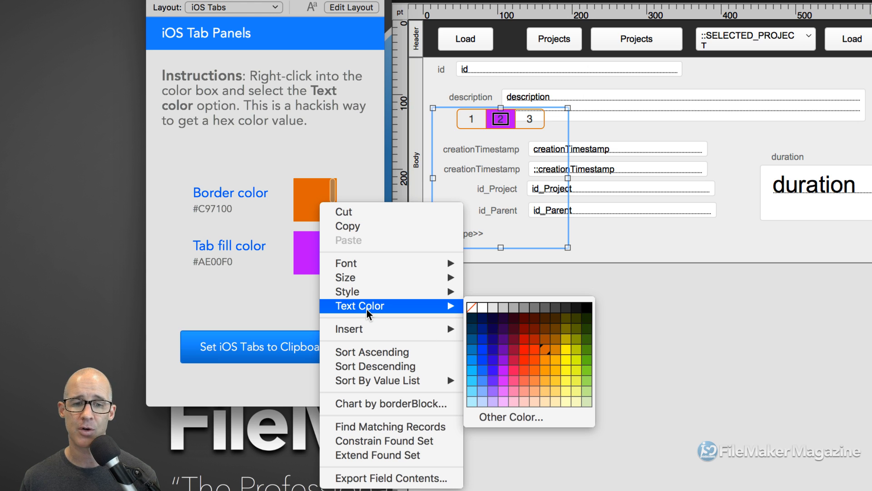
click(587, 361)
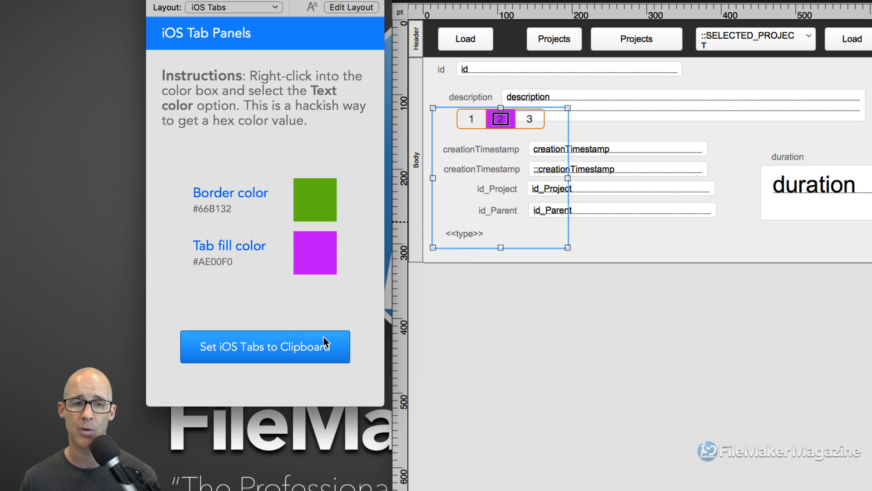
right_click(320, 261)
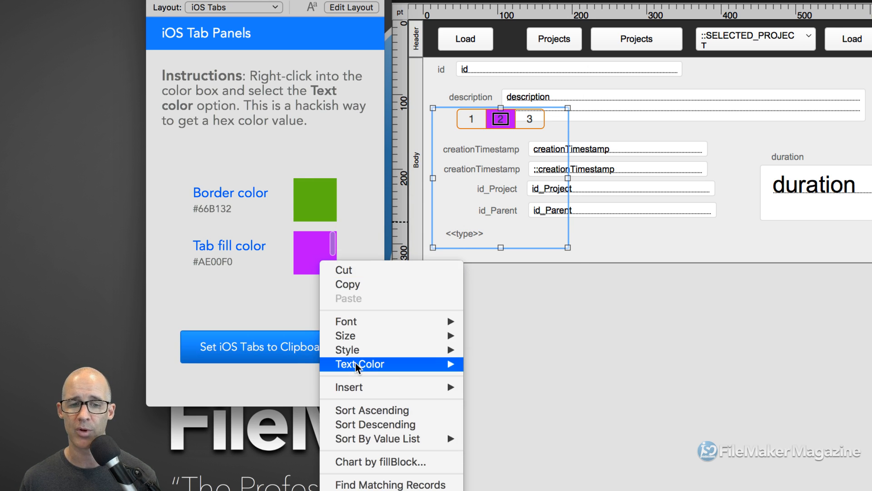
mouse_move(359, 366)
click(482, 407)
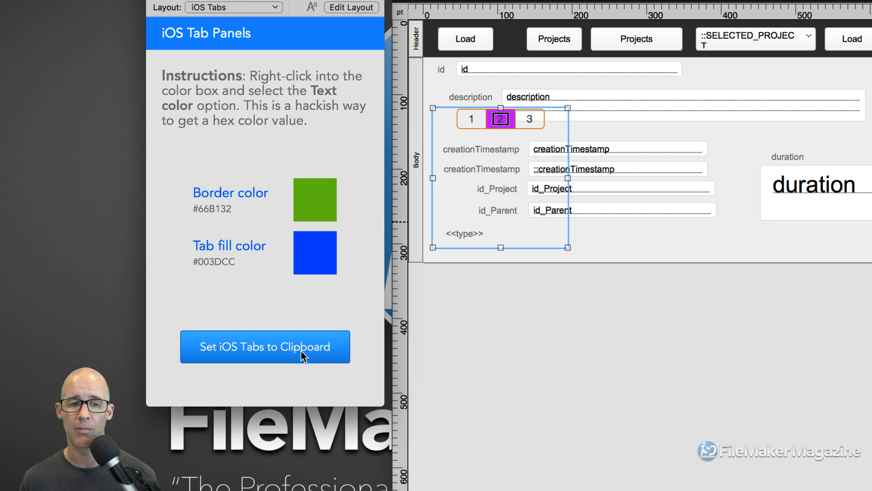
Paste the green-and-blue iOS tabs beside the first set and switch through their tabs, ending on tab 2
click(617, 127)
key(super+v)
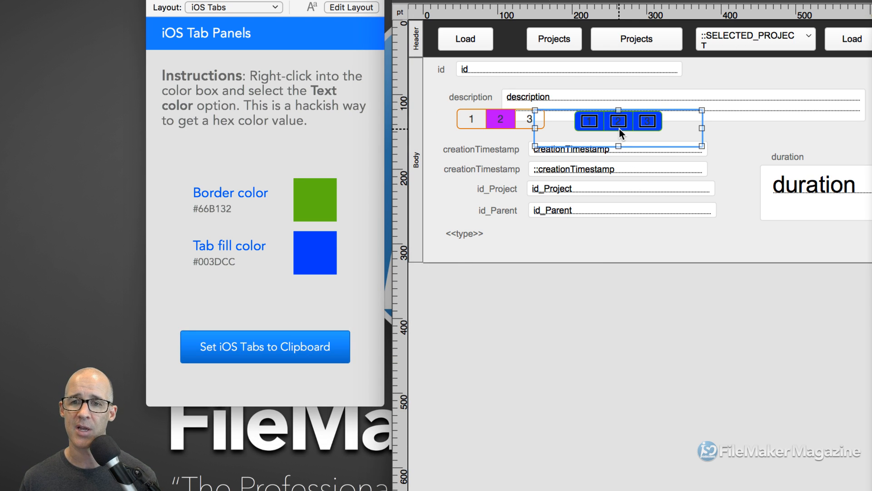
click(718, 129)
click(618, 124)
click(591, 123)
click(616, 122)
click(642, 121)
click(611, 120)
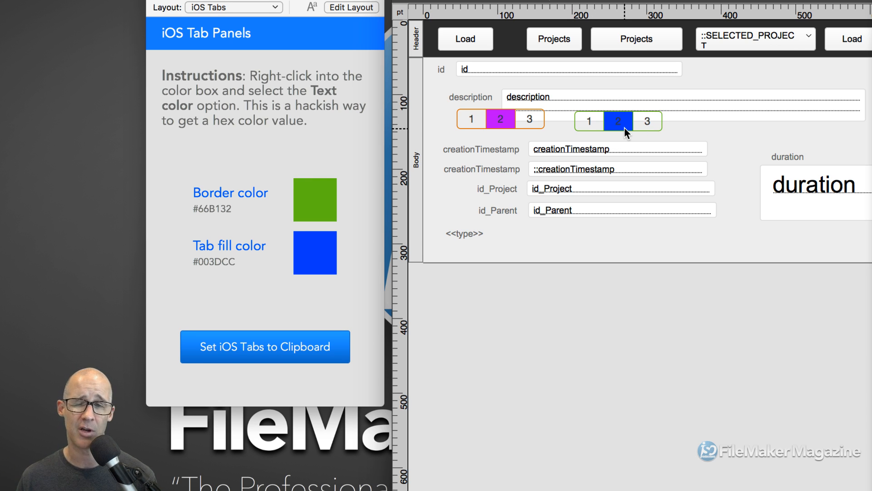
Delete both pasted iOS tab controls from the layout and reposition the Time Track and iOS Tab Panels windows
click(619, 126)
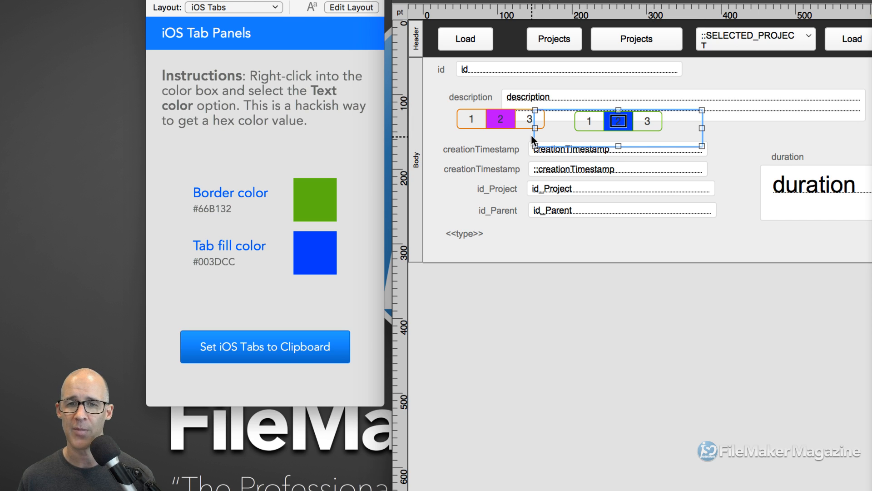
key(Delete)
key(Delete)
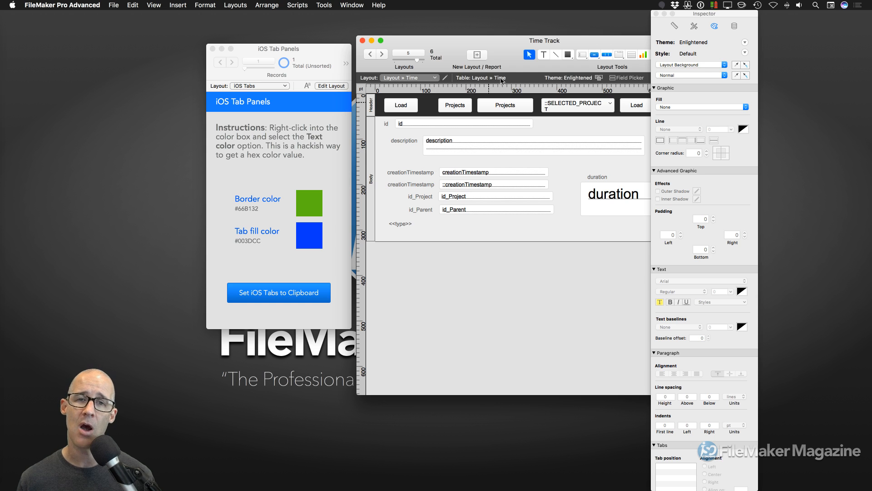
drag(492, 42, 448, 43)
drag(290, 54, 449, 53)
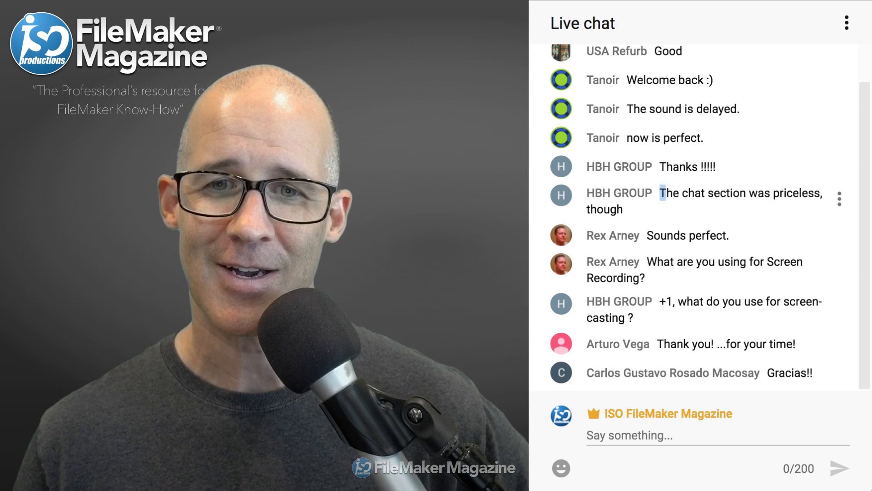
In the live chat, highlight the messages about the chat section, the screen recording question and the thank-you in turn
triple_click(740, 194)
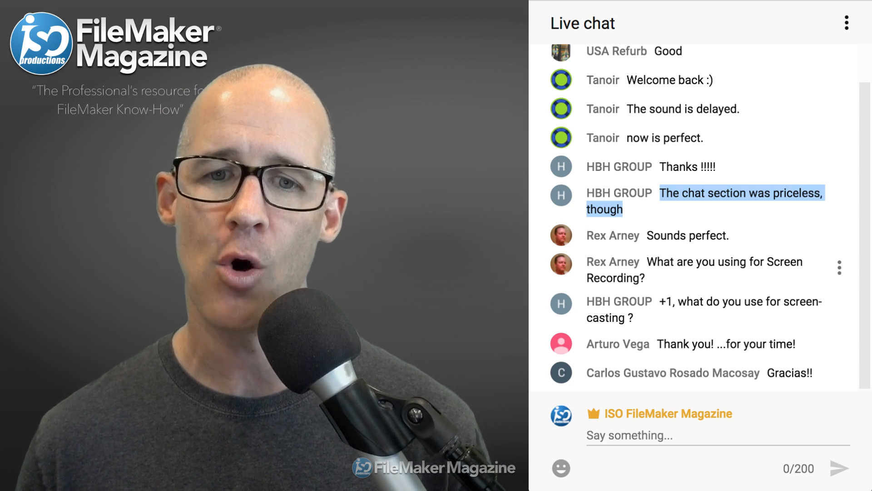
triple_click(725, 262)
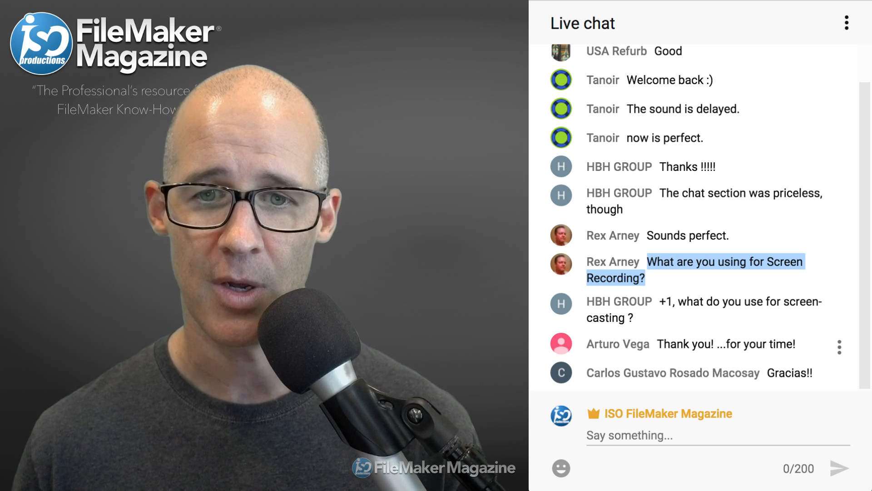
drag(658, 345, 792, 345)
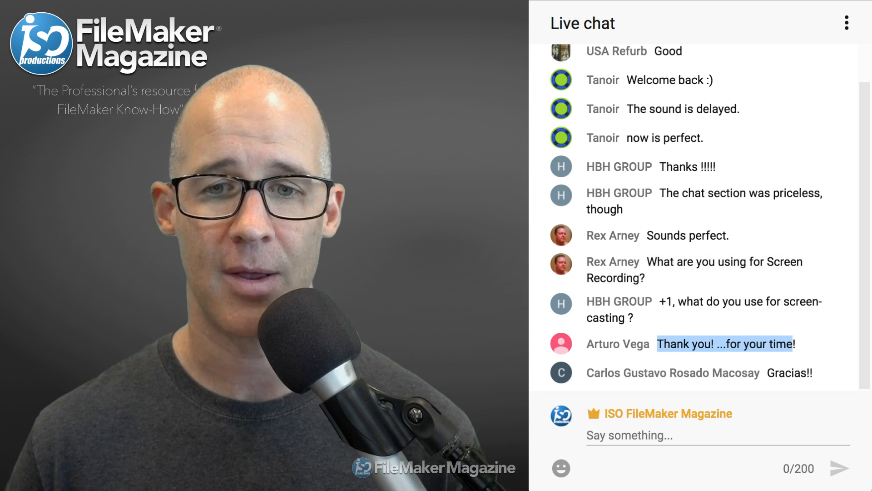